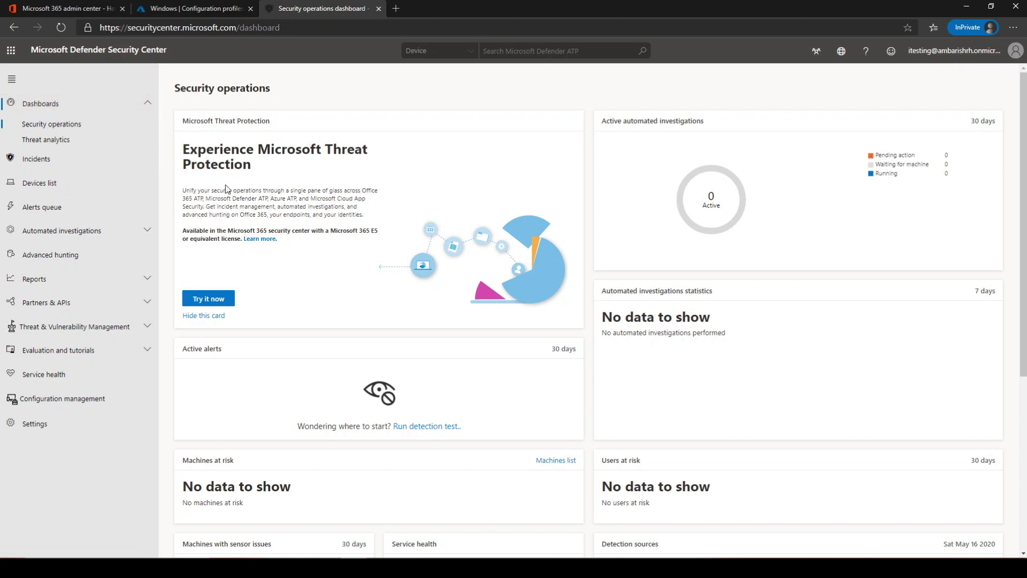
Open the Defender Security Center settings and view the available data retention periods without changing the selection
left_click(75, 424)
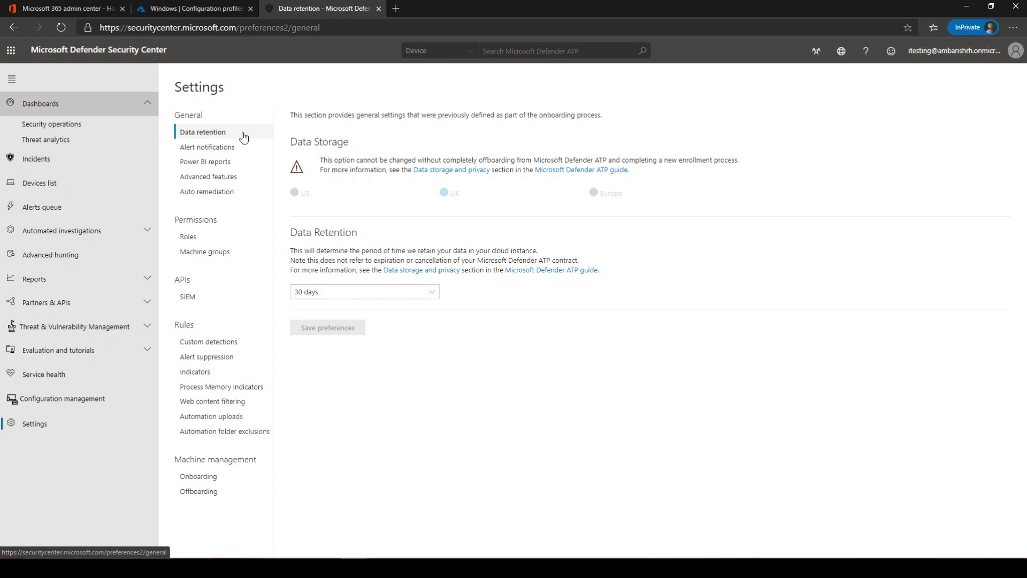
left_click(376, 292)
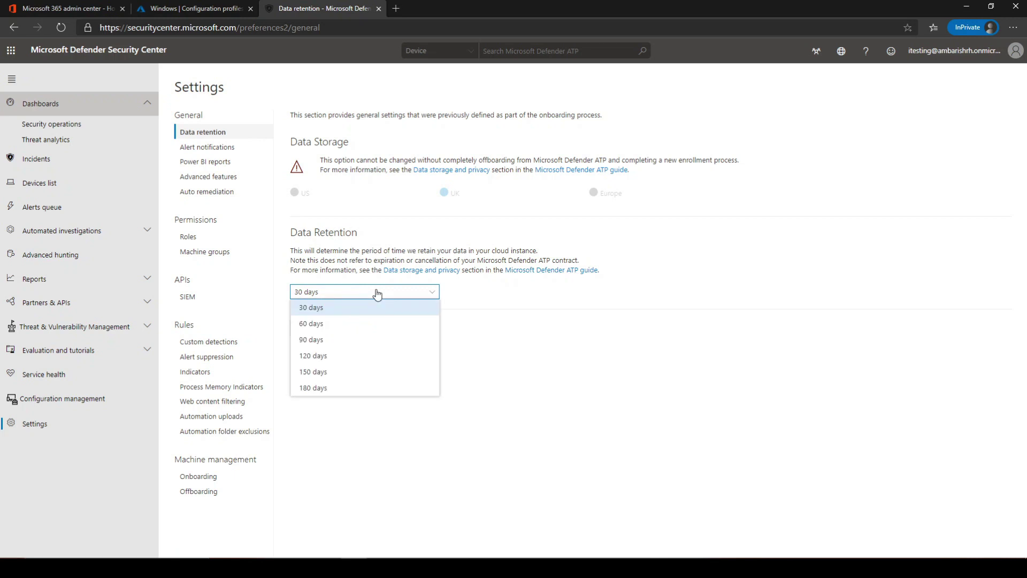
left_click(505, 306)
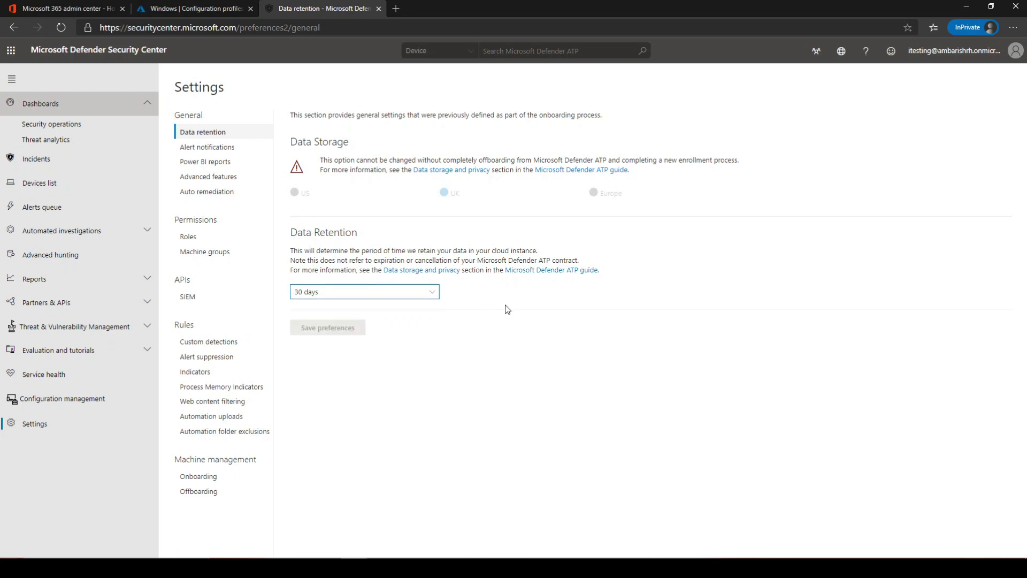
left_click(423, 294)
left_click(520, 407)
View the alert severity options in a new alert notification rule and close the form without saving
left_click(223, 147)
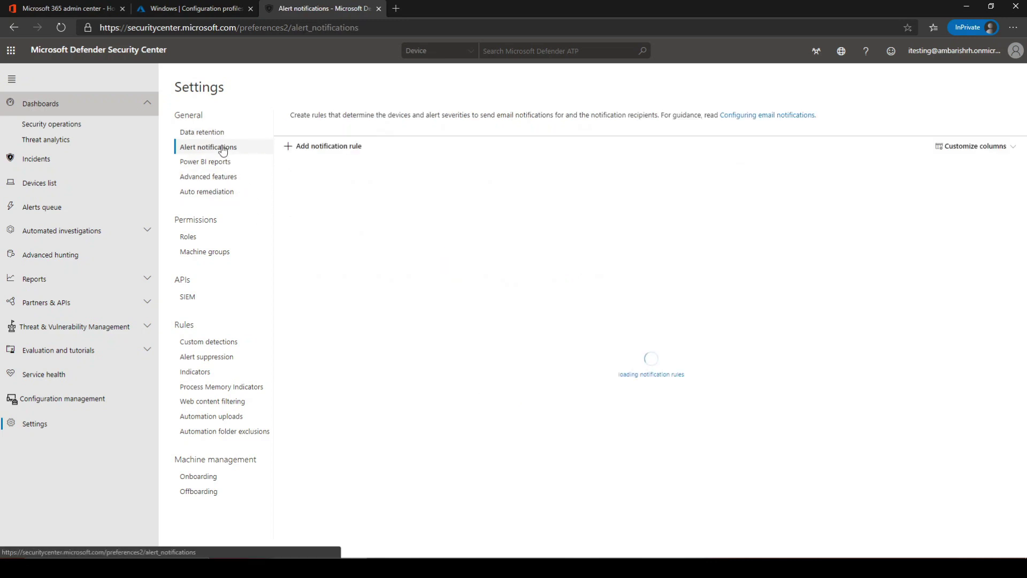
left_click(294, 147)
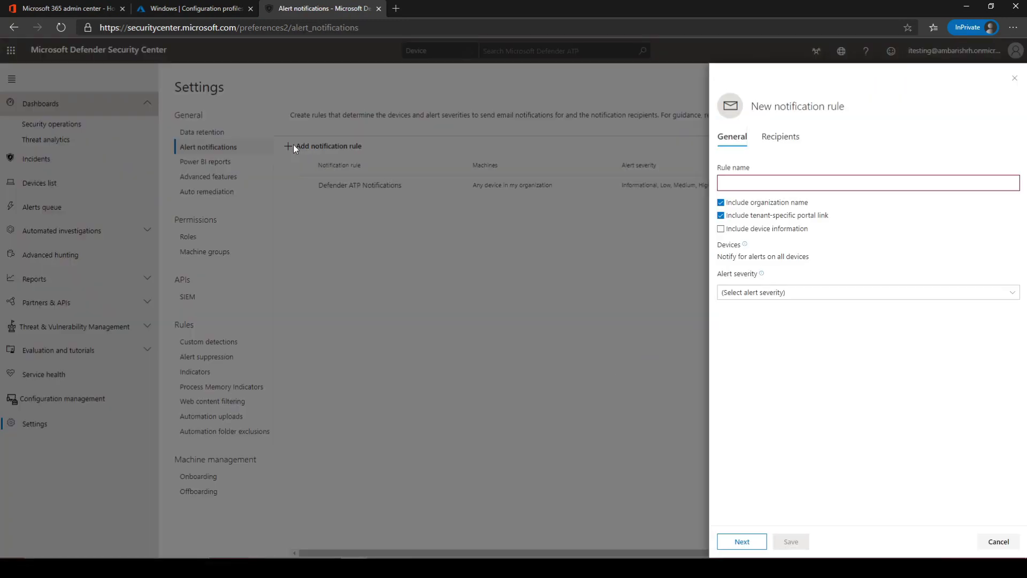
left_click(777, 294)
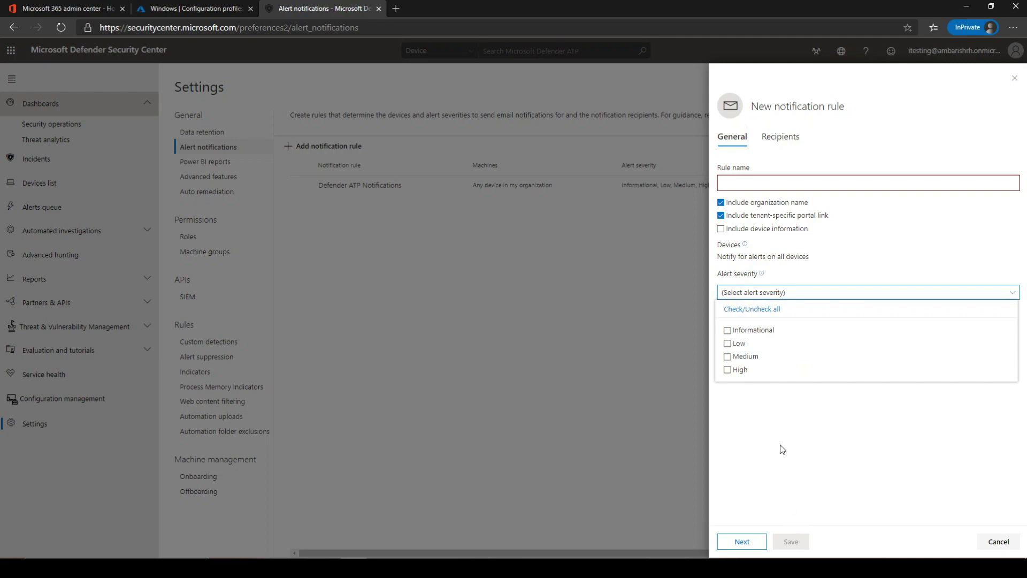
left_click(1015, 78)
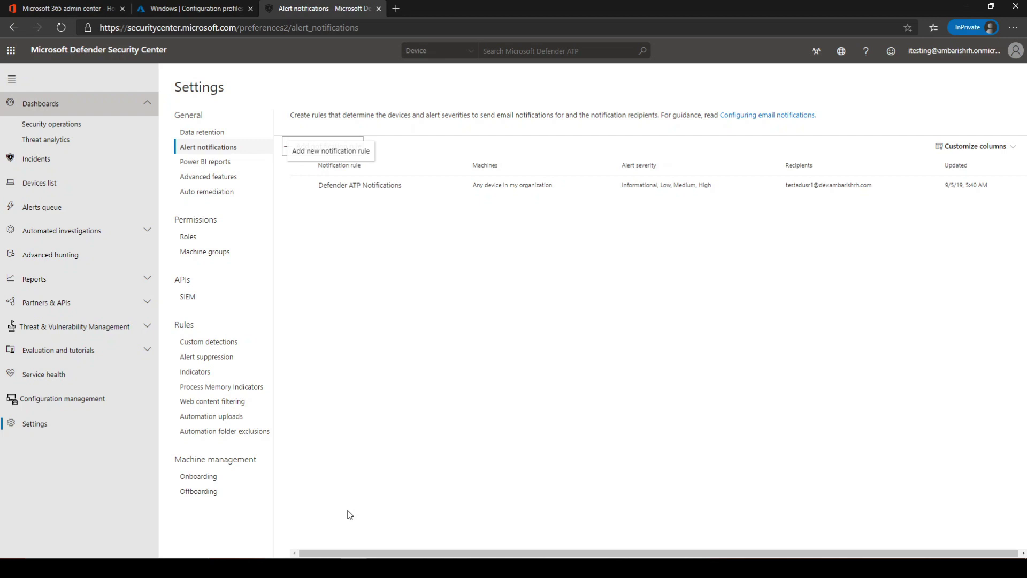
Open the advanced features page, then switch to Endpoint Manager and review the Microsoft Defender ATP connector settings under Endpoint security
left_click(219, 177)
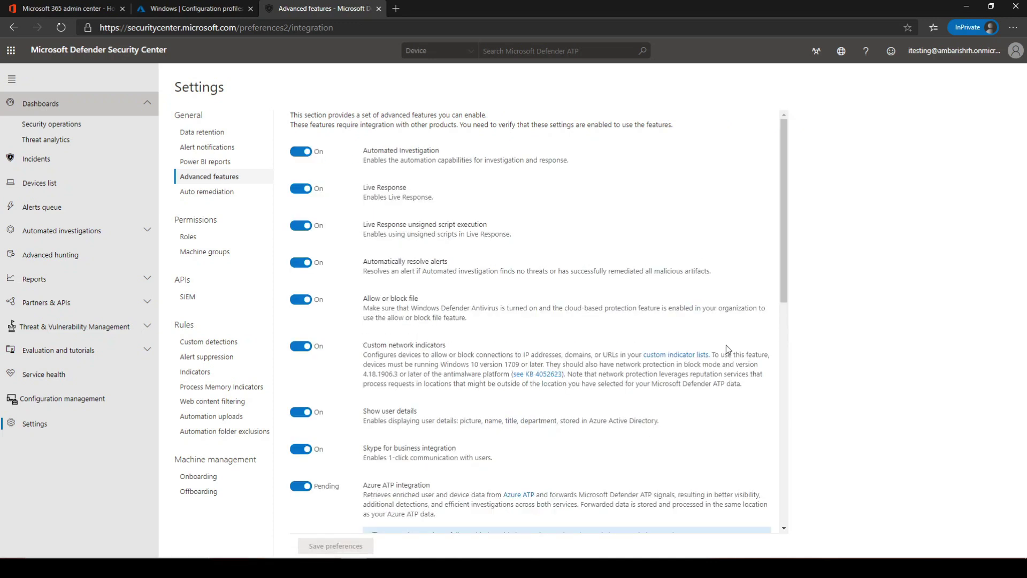
left_click(210, 10)
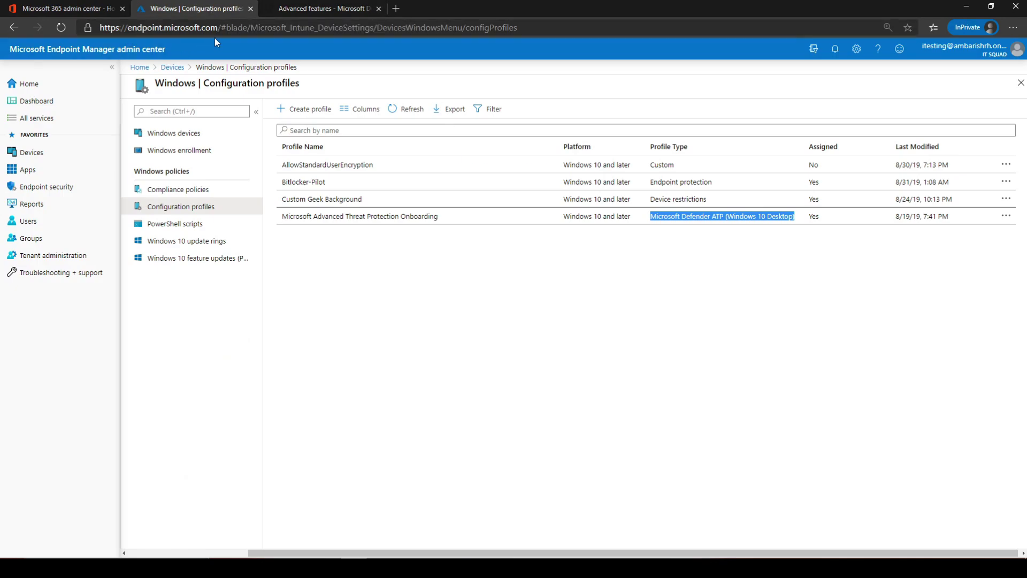
left_click(64, 187)
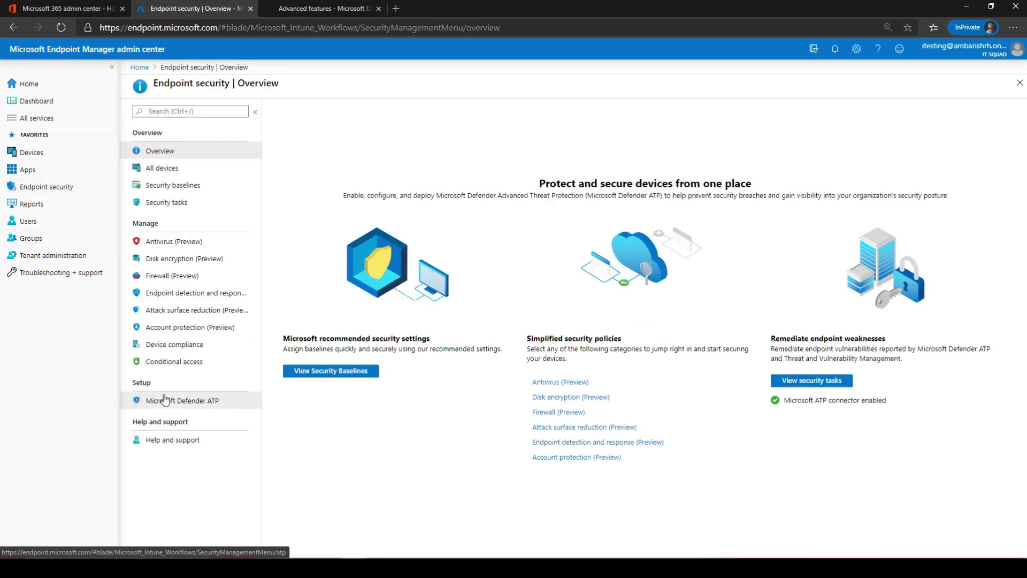
left_click(165, 400)
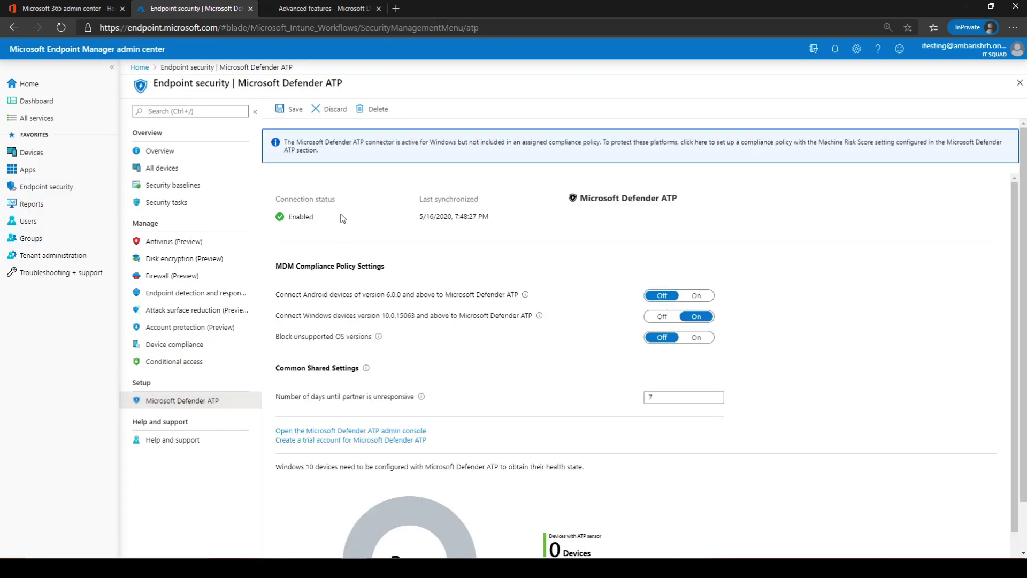
scroll(375, 241, "down", 1)
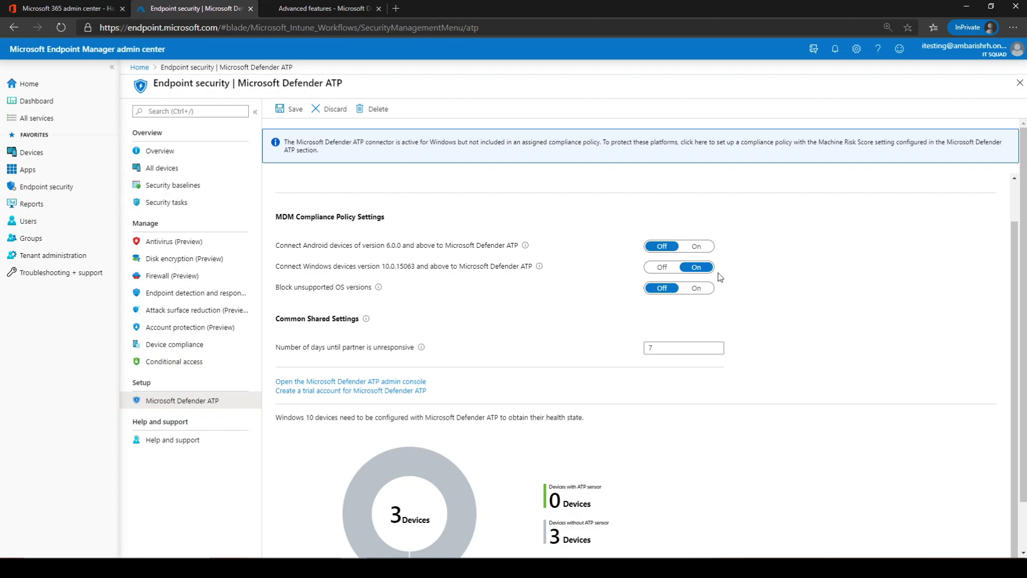
scroll(720, 276, "down", 1)
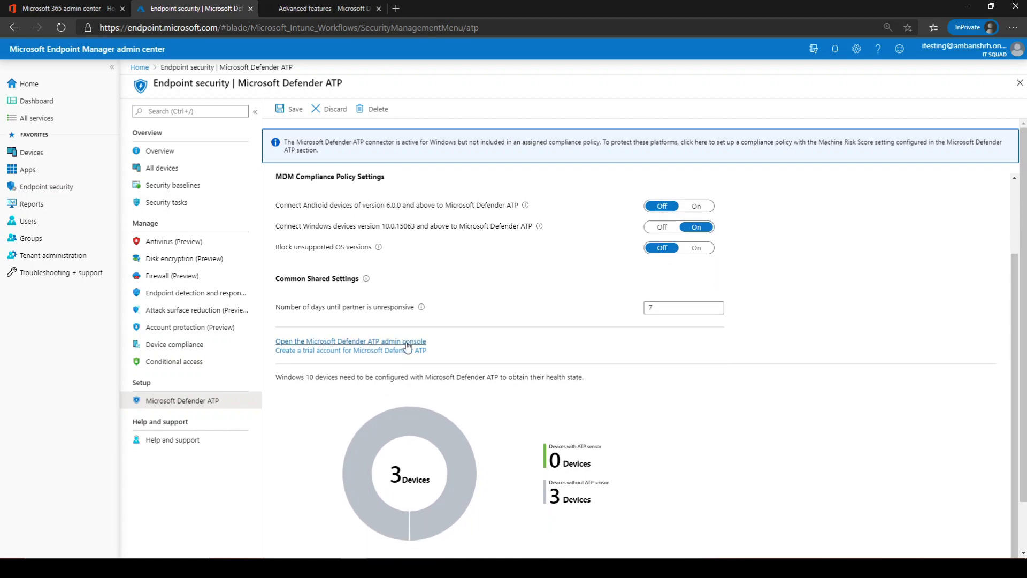
Go to the Microsoft Defender ATP admin console and review its advanced features down to the Microsoft Intune connection
left_click(405, 343)
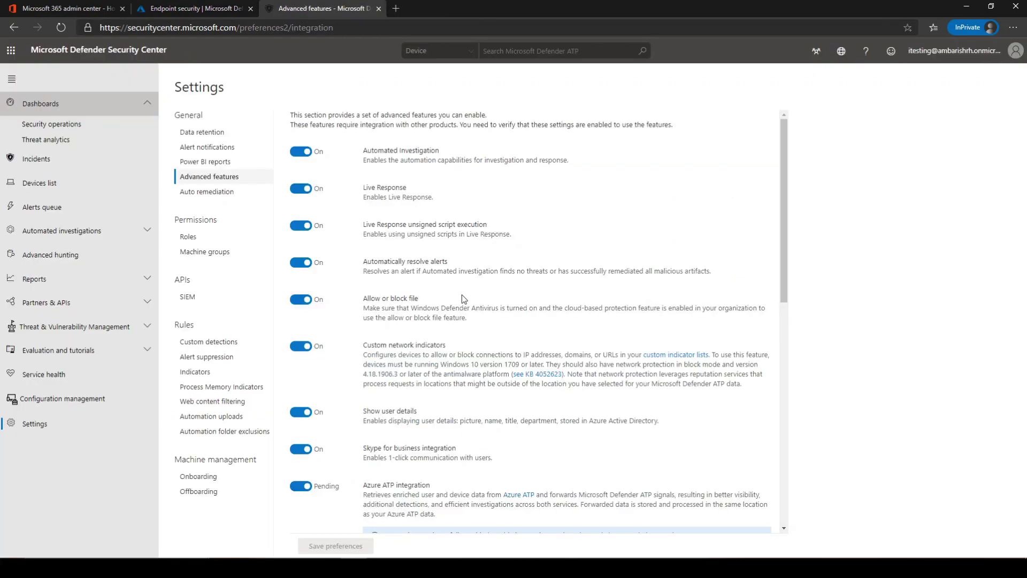
scroll(489, 337, "down", 4)
scroll(490, 337, "down", 5)
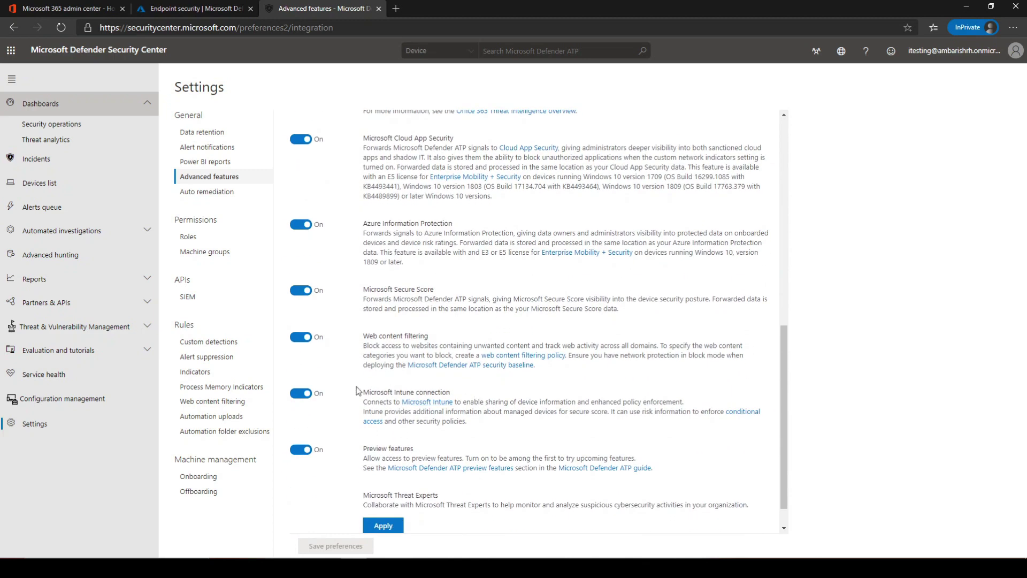
Switch to the IT02 remote session, check the device sync status in Settings, and return to the browser
left_click(192, 6)
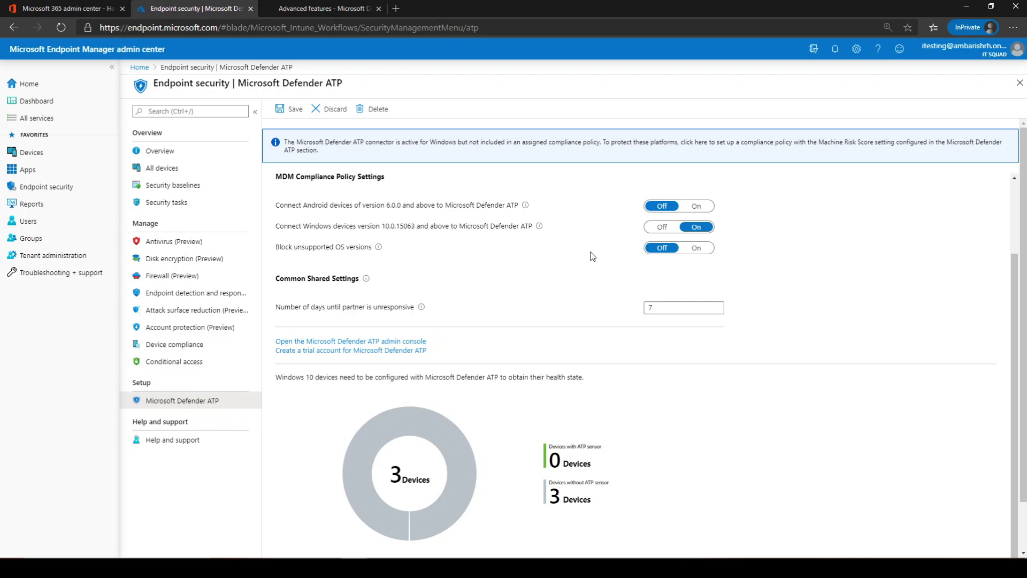
left_click(537, 567)
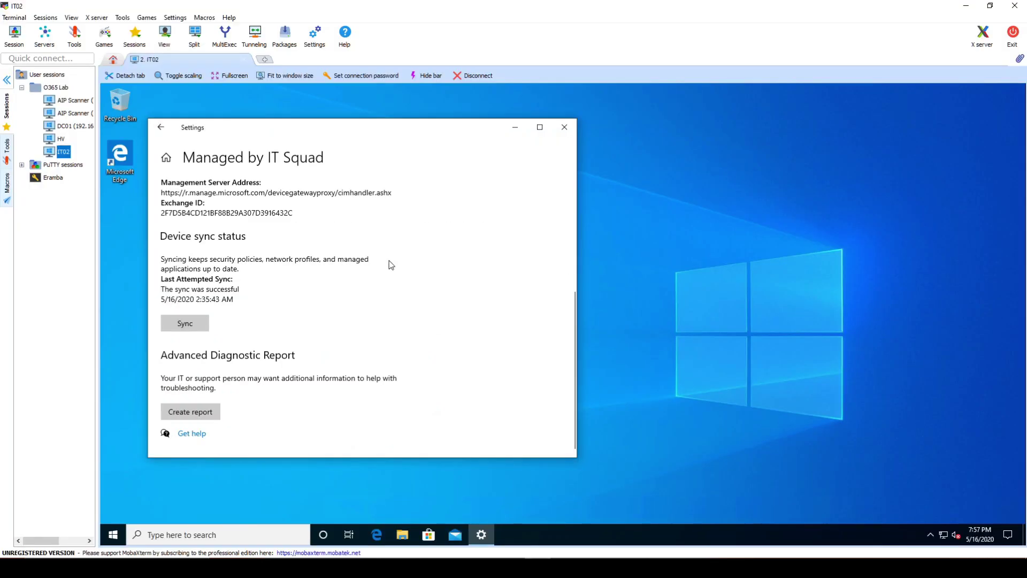
left_click(540, 128)
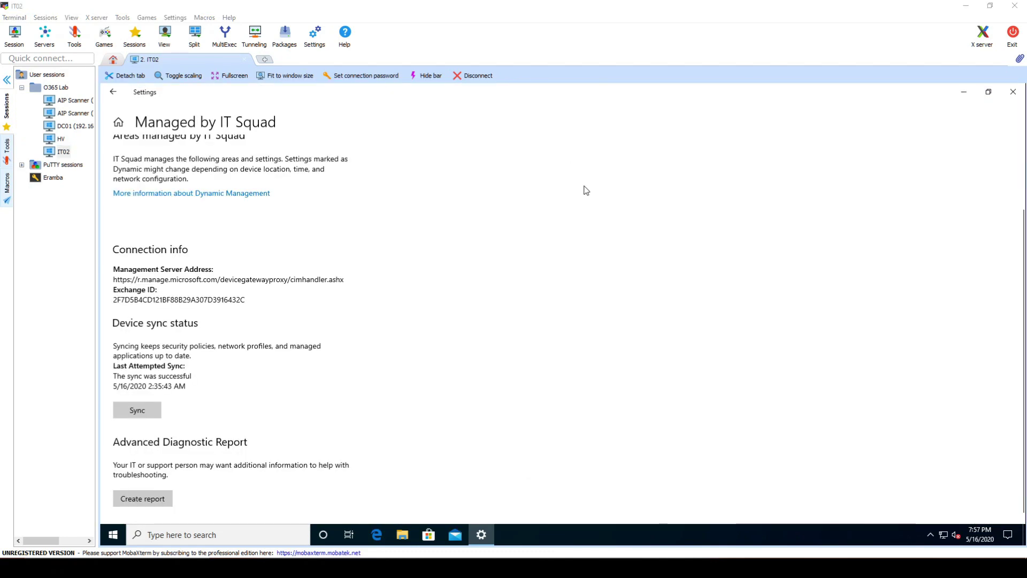
left_click(966, 91)
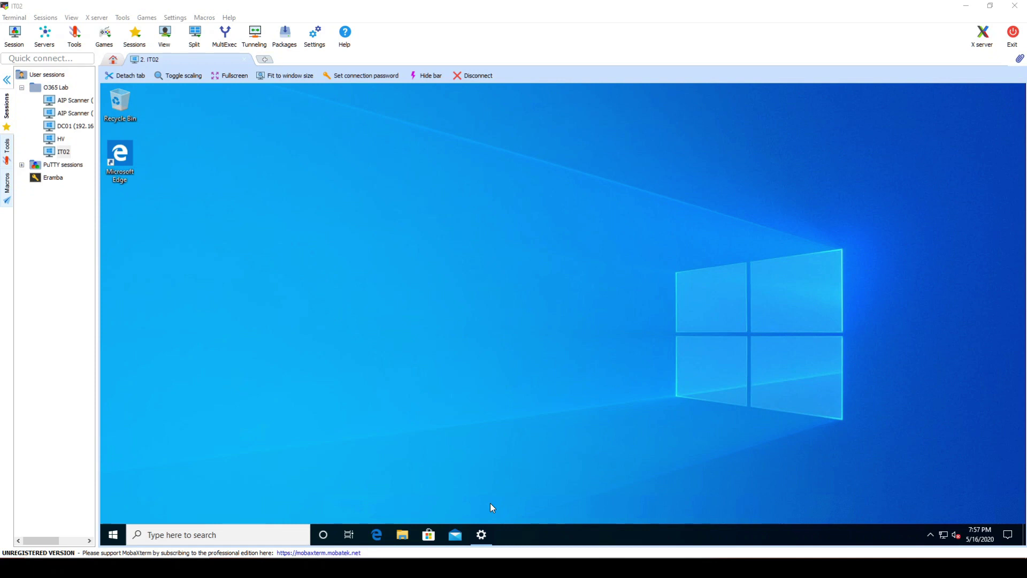
key("alt+Tab")
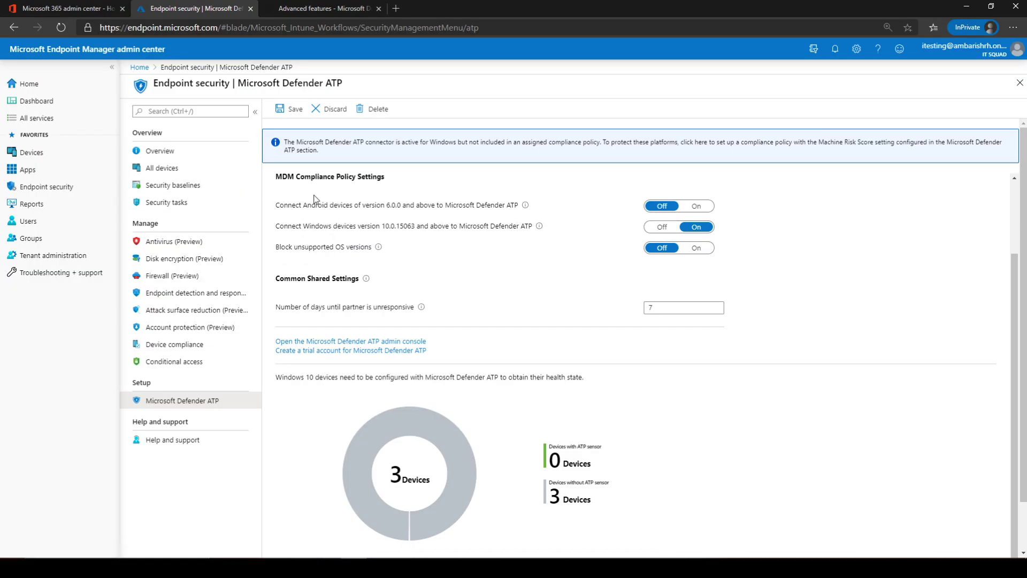
Open the machine onboarding page in Defender Security Center and view the deployment methods available for Windows 10
left_click(310, 9)
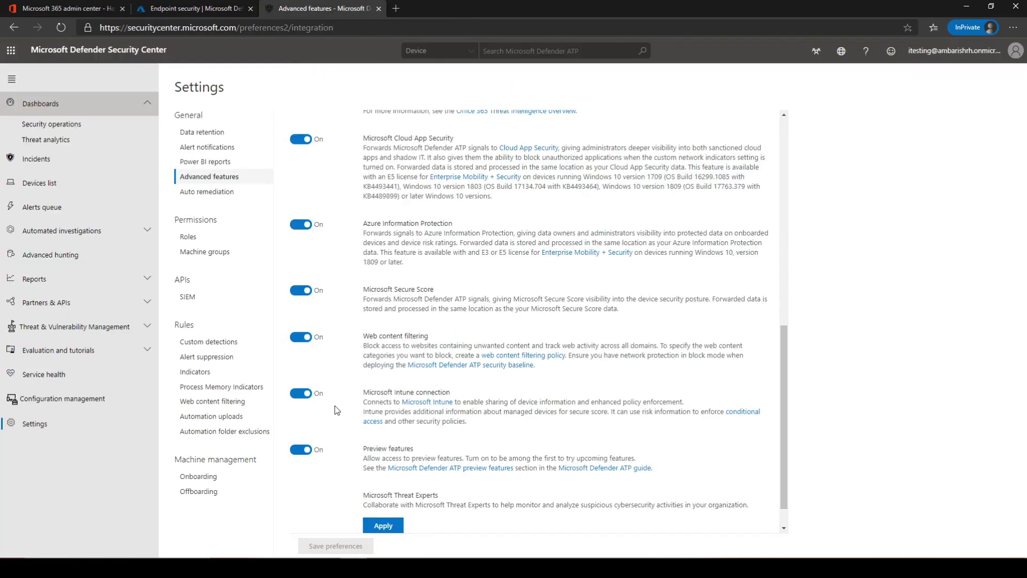
left_click(209, 481)
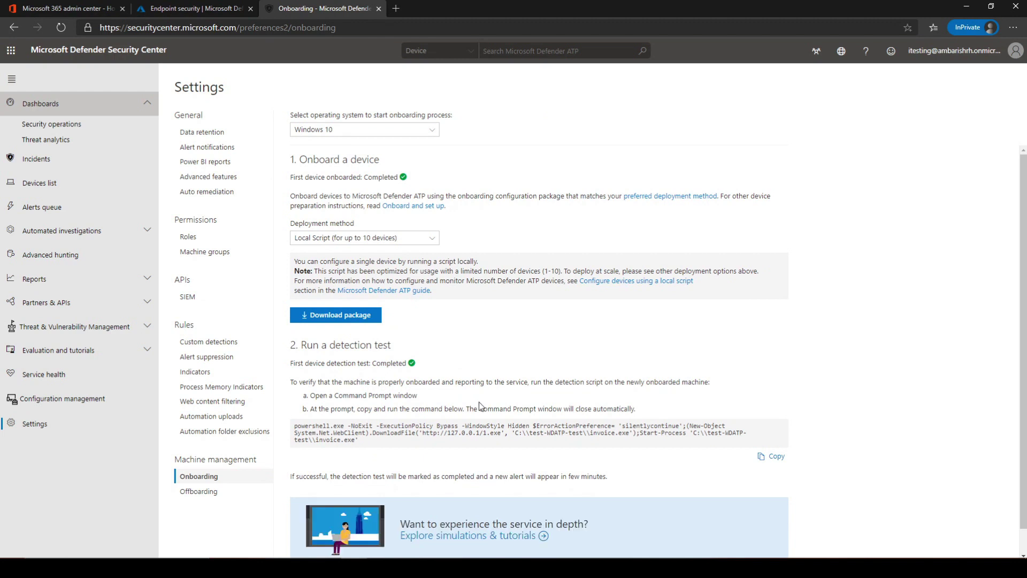
left_click(432, 244)
left_click(535, 245)
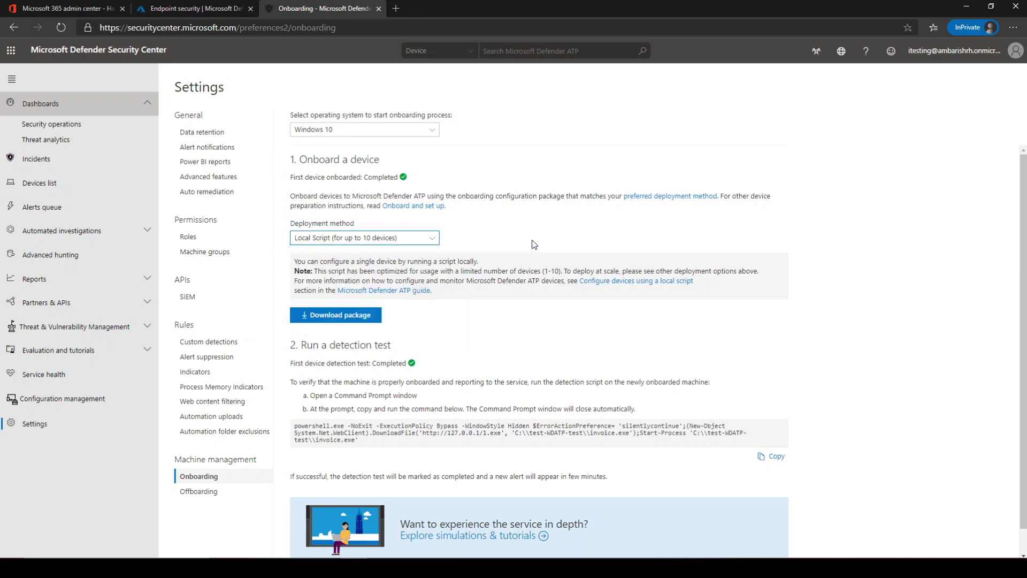
left_click(435, 242)
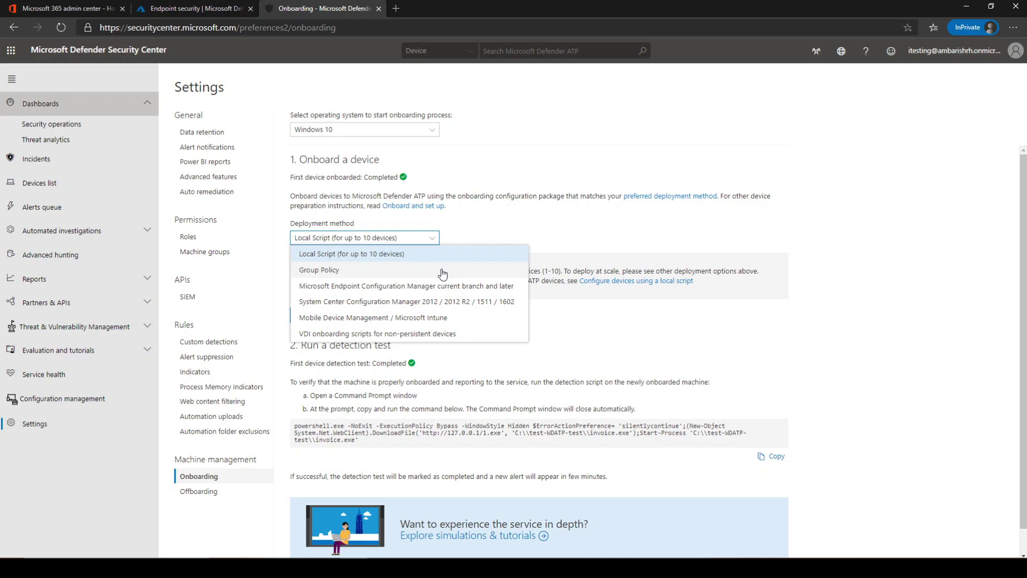
left_click(511, 235)
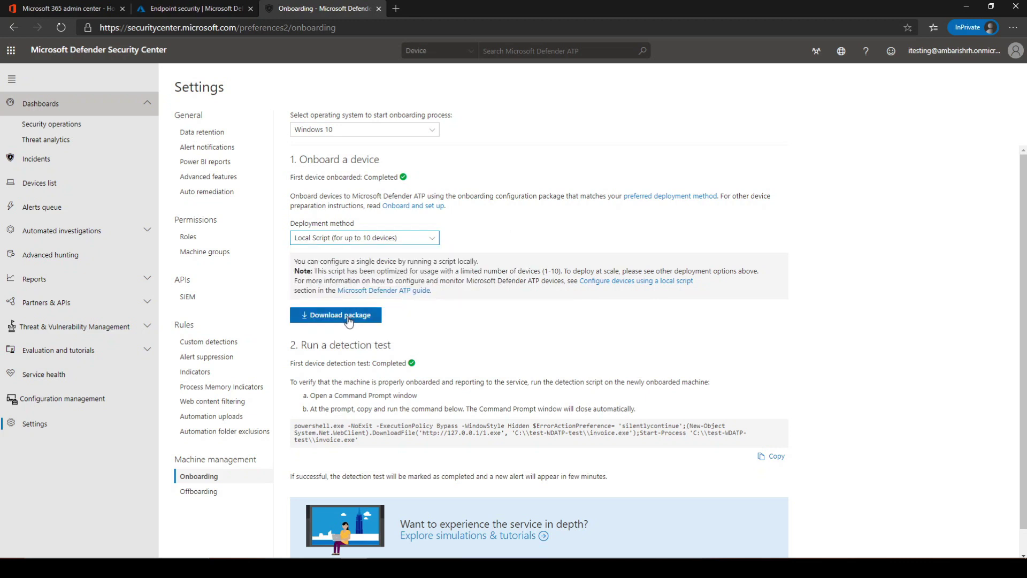
View the operating systems supported for onboarding and open the machine offboarding page
left_click(330, 133)
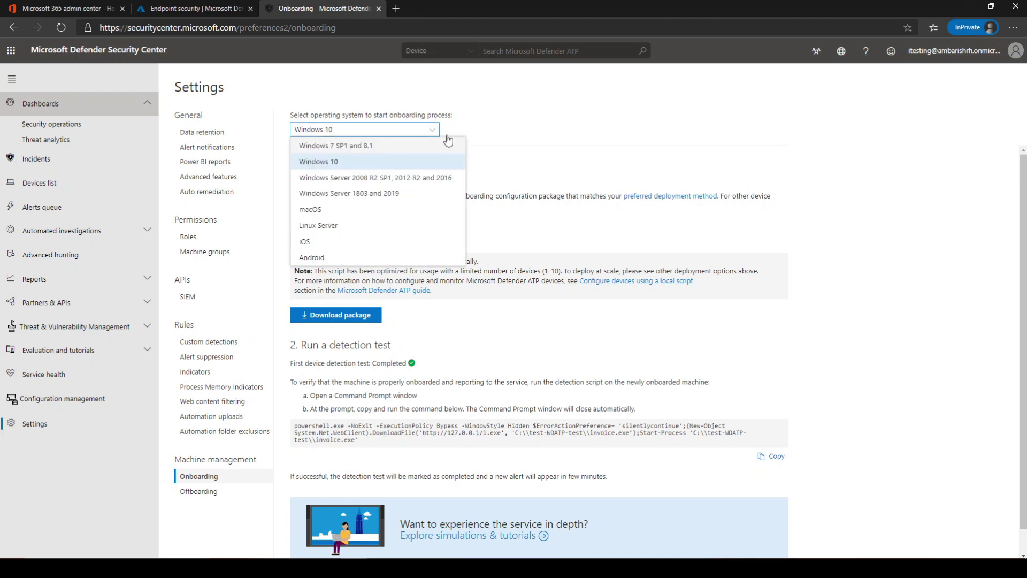
left_click(516, 132)
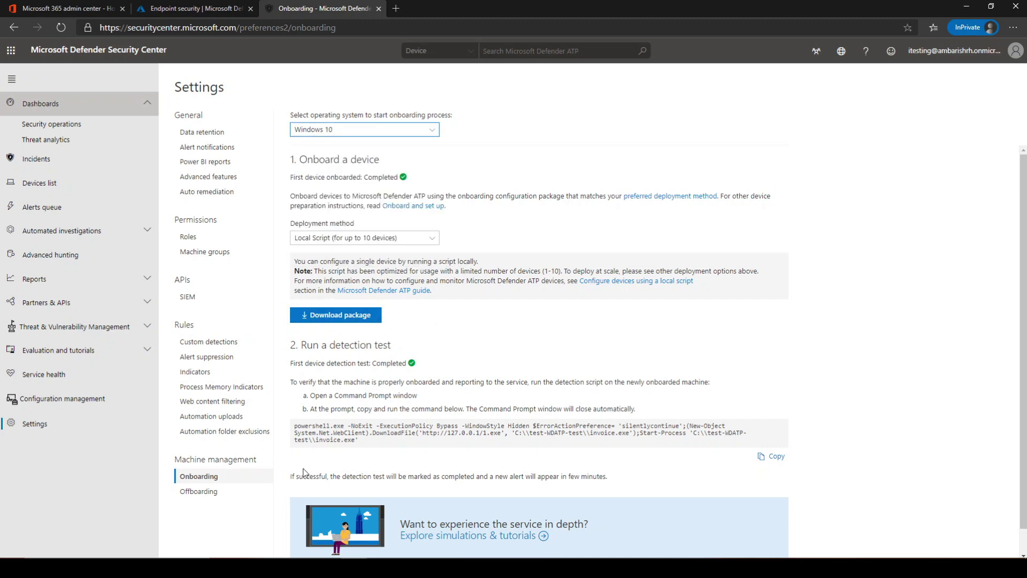
left_click(193, 498)
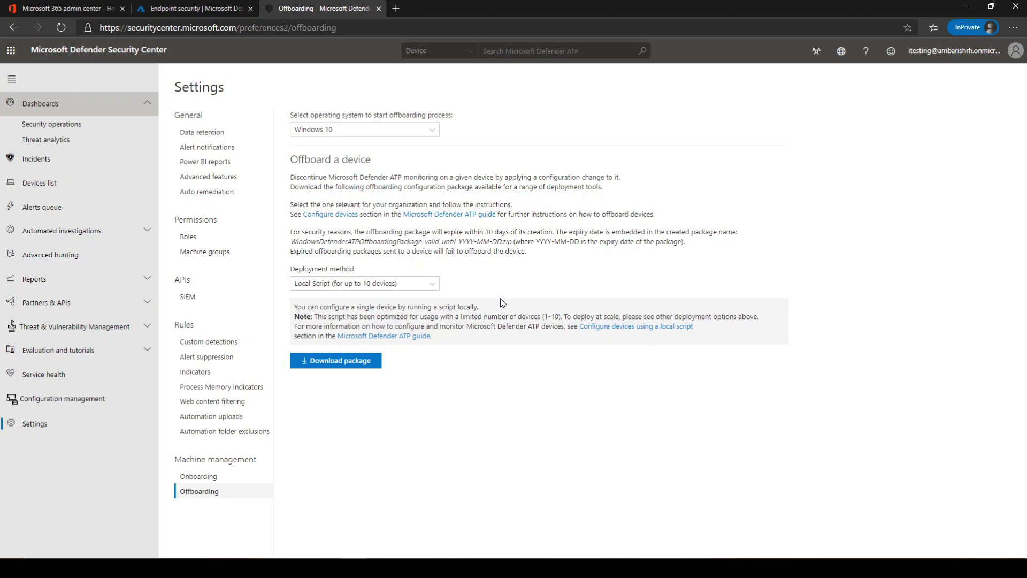
Return to machine onboarding and download the Windows 10 package for the Local Script (for up to 10 devices) method
left_click(199, 478)
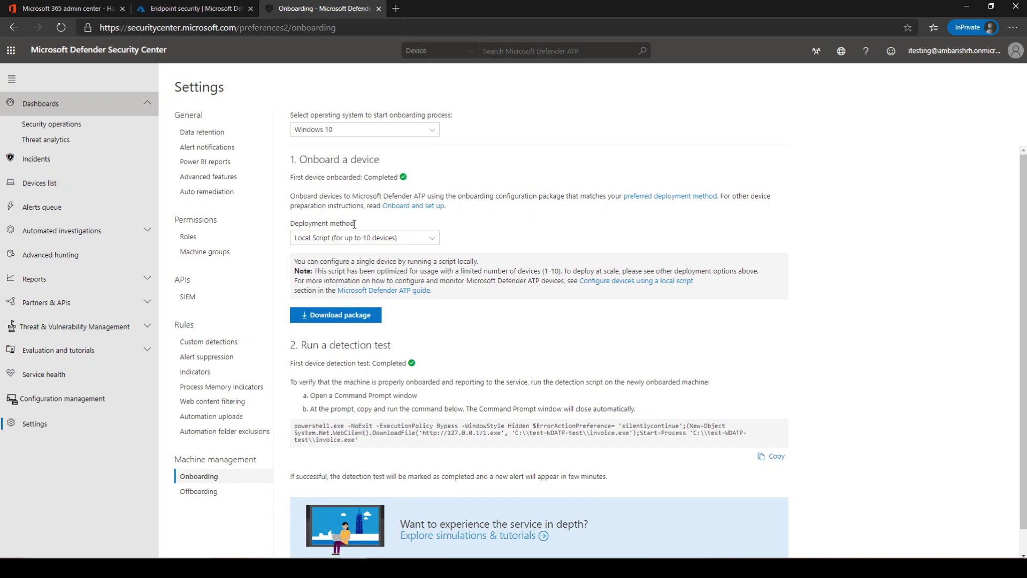
left_click(362, 320)
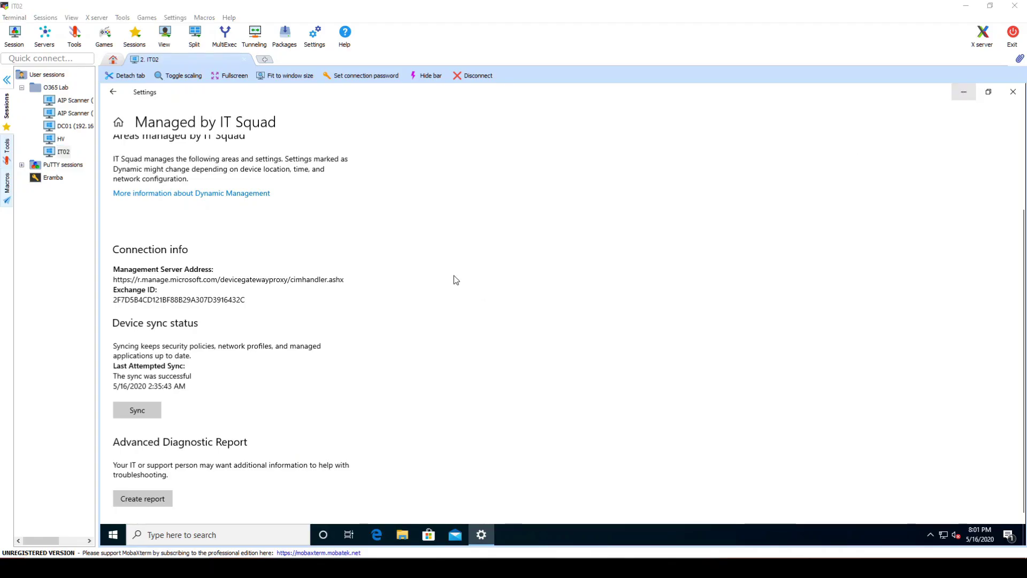
On the IT02 desktop, extract the WindowsDefenderATPOnboardingPackage (2) archive and select the local onboarding script inside
key("super+d")
right_click(117, 211)
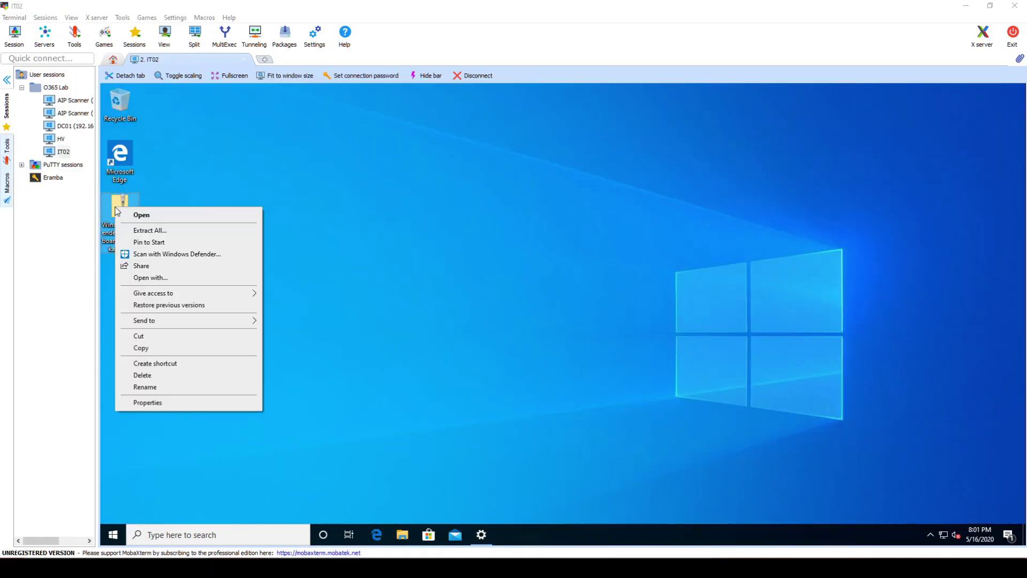
left_click(146, 231)
left_click(642, 412)
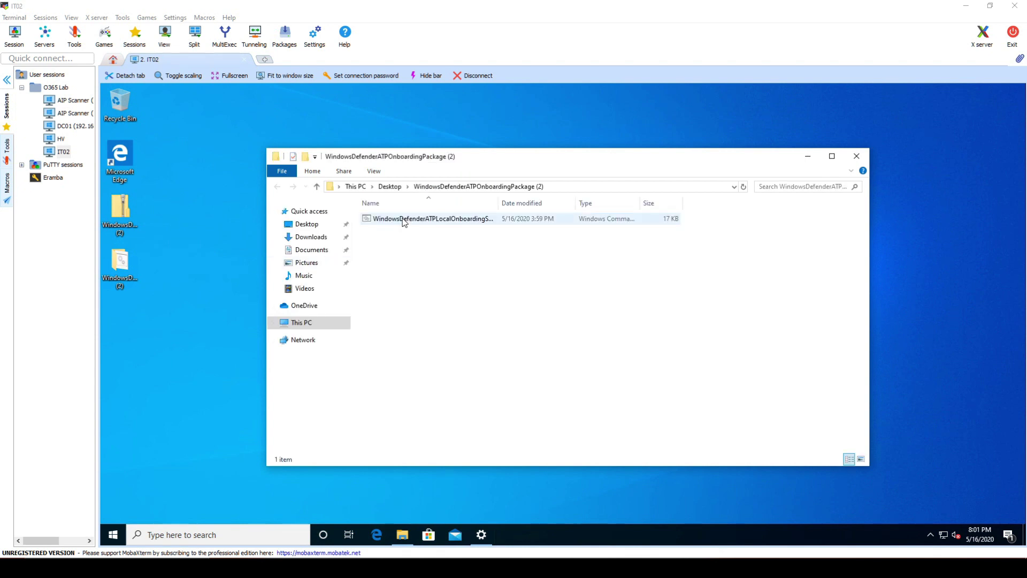
left_click(406, 224)
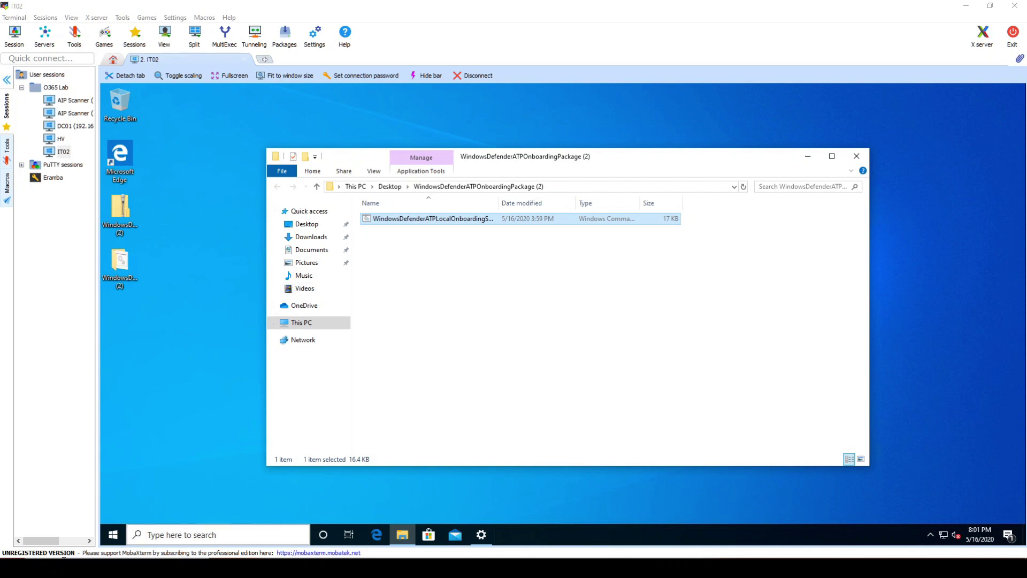
Open Command Prompt as administrator on the IT02 machine
left_click(111, 538)
right_click(111, 537)
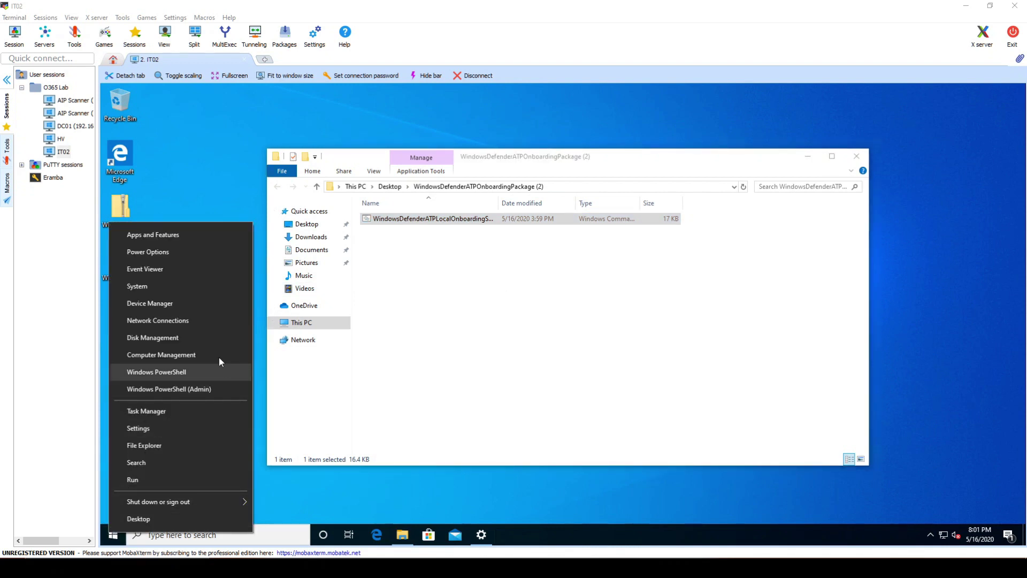
left_click(111, 536)
type("cmd")
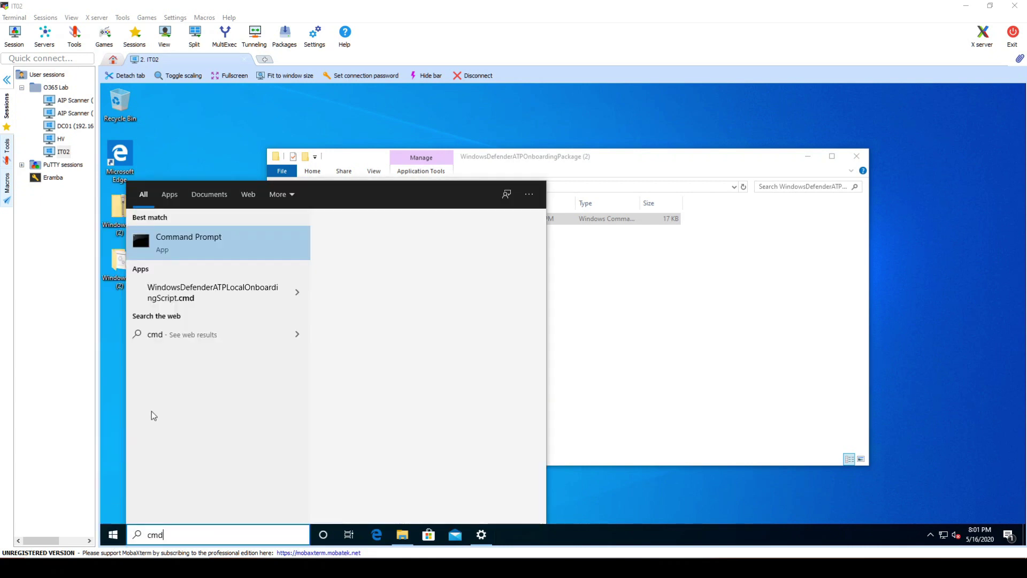
left_click(380, 343)
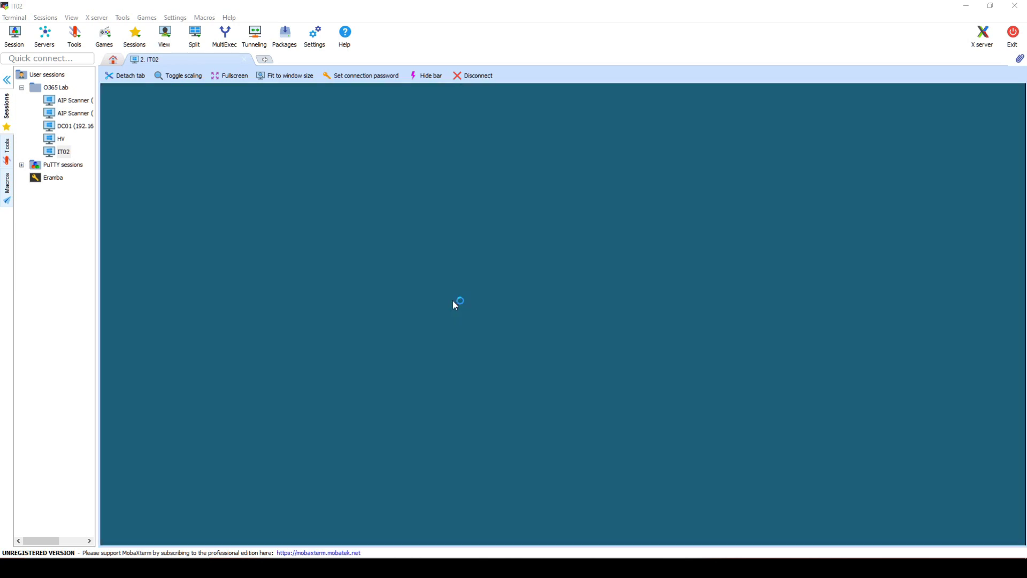
left_click(520, 374)
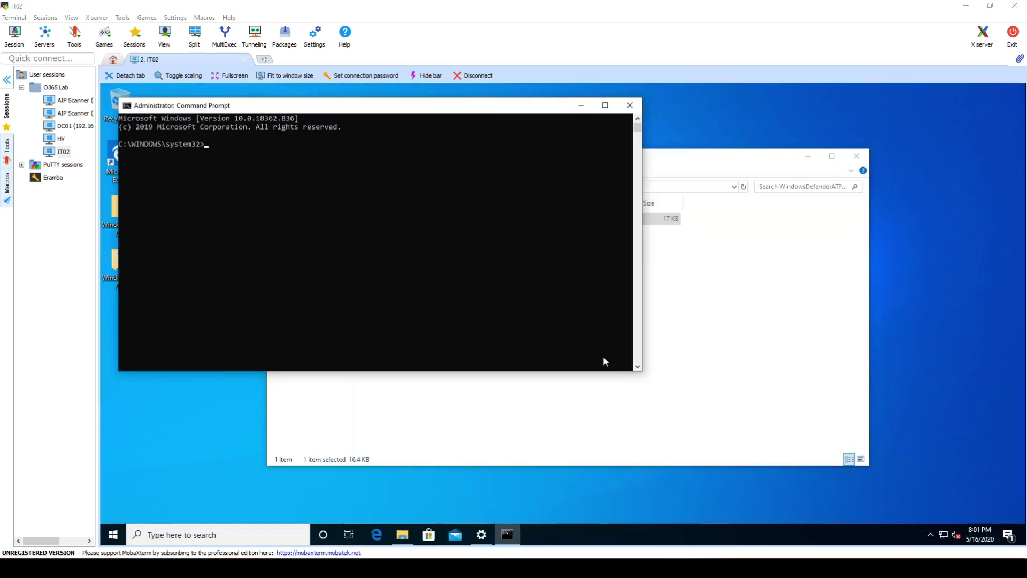
Copy the path of the extracted WindowsDefenderATPOnboardingPackage (2) folder and change the command prompt to that directory
left_click(694, 185)
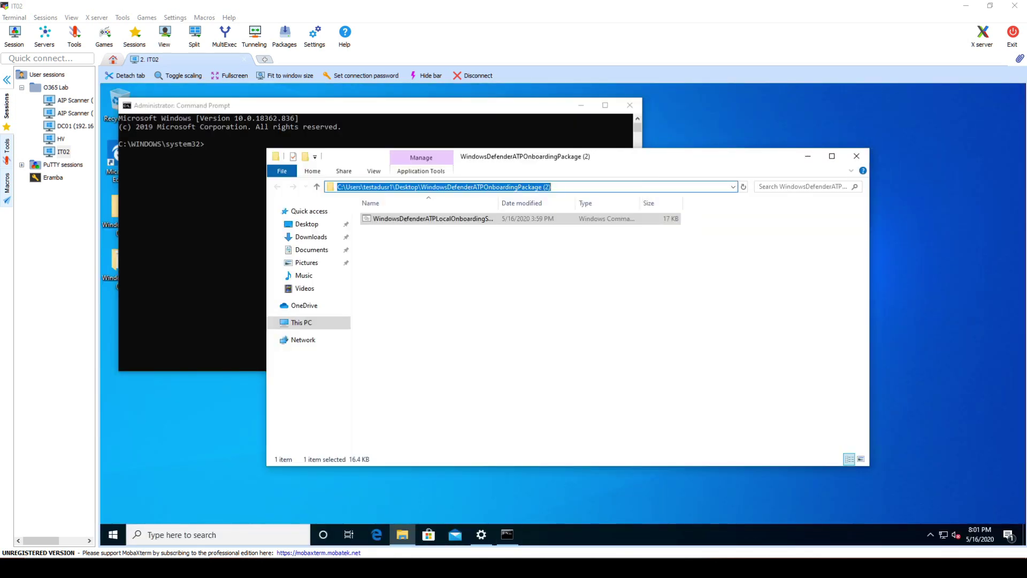
left_click(214, 238)
type("cd \\")
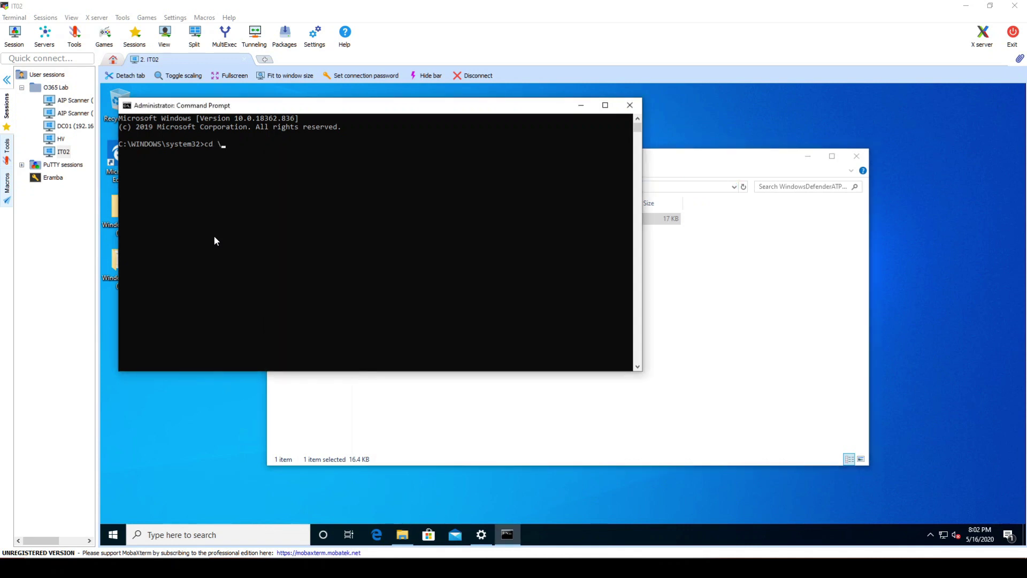
key("Return")
type("cd")
type("C:\\Users\\testadusr1\\Desktop\\WindowsDefenderATPOnboardingPackage (2)")
key("Return")
Run WindowsDefenderATPLocalOnboardingScript.cmd, confirm the onboarding with y, and continue past the script's closing prompt
key("Tab")
key("Return")
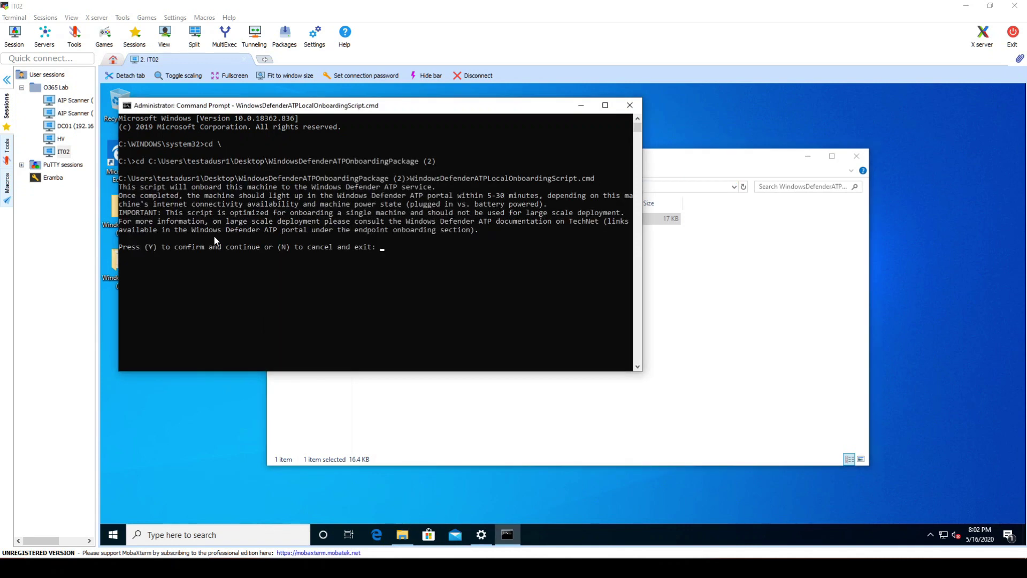
key("Return")
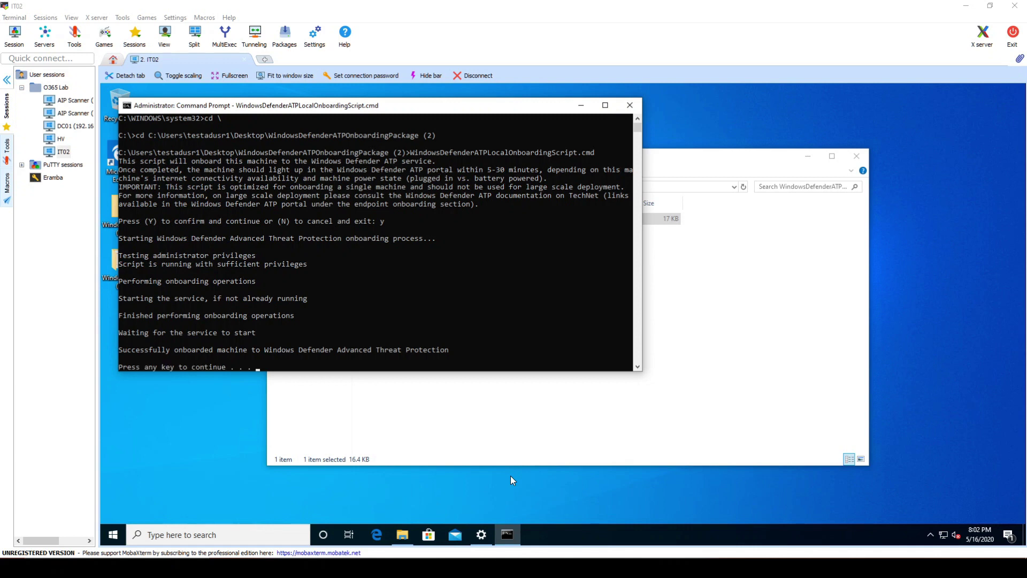
key("Return")
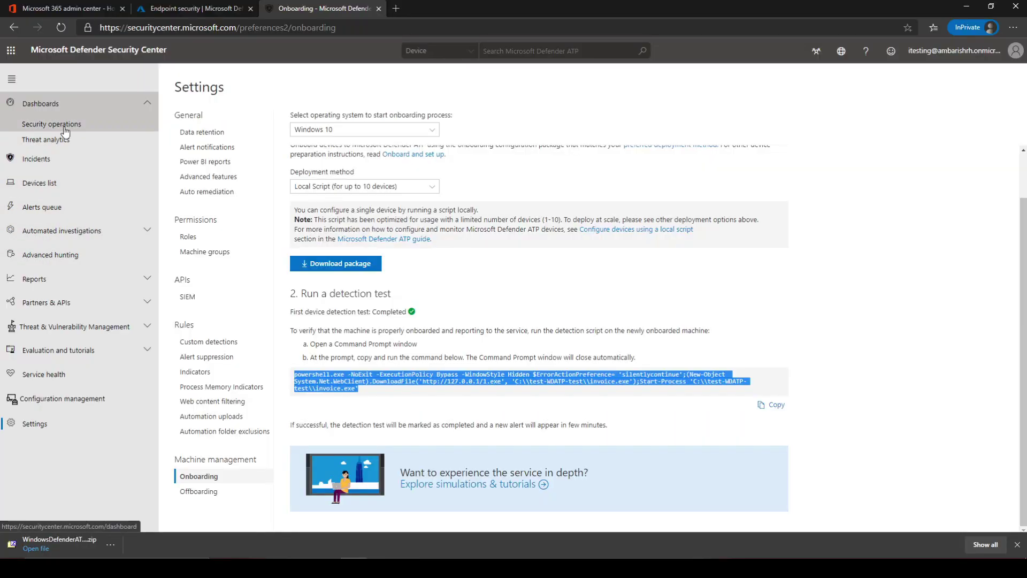
In Defender Security Center, check the devices list for it02 and view that machine's overview and alerts
left_click(68, 185)
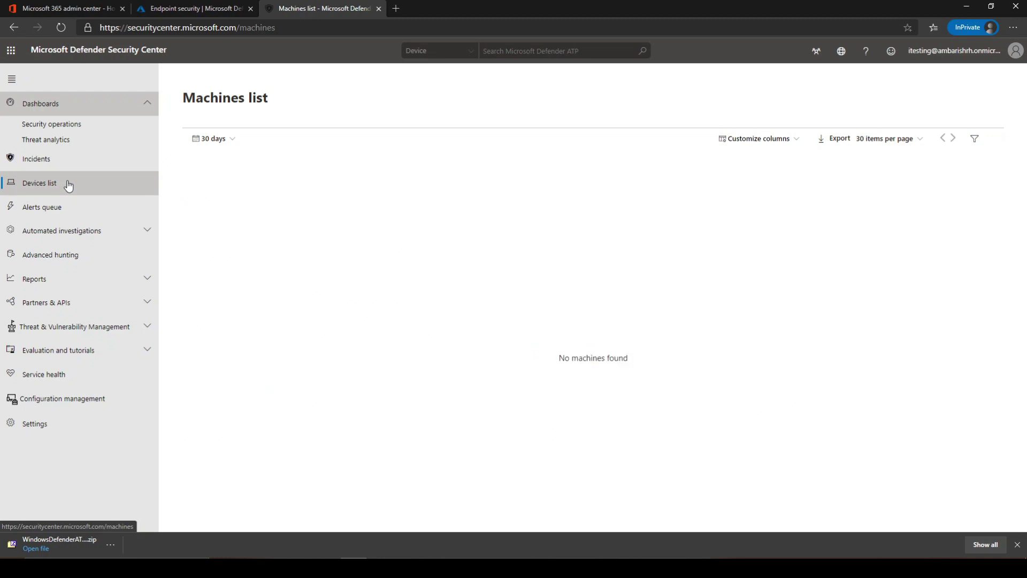
left_click(85, 212)
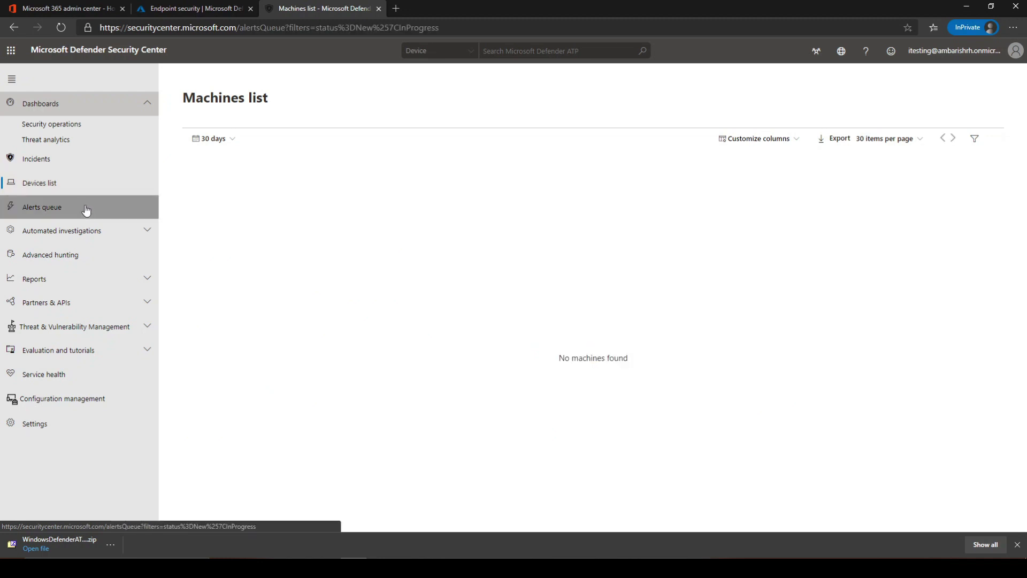
left_click(81, 193)
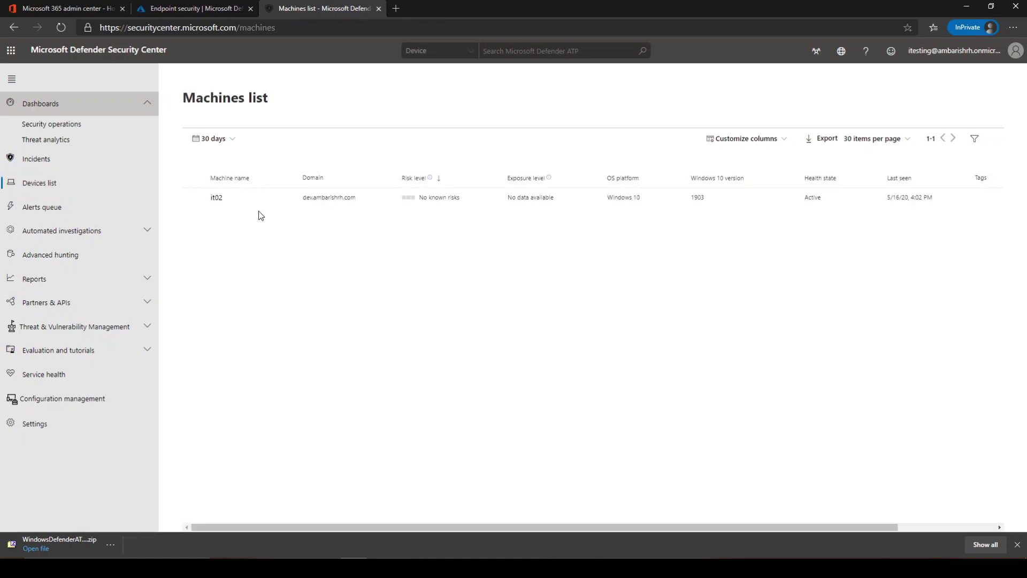
left_click(216, 198)
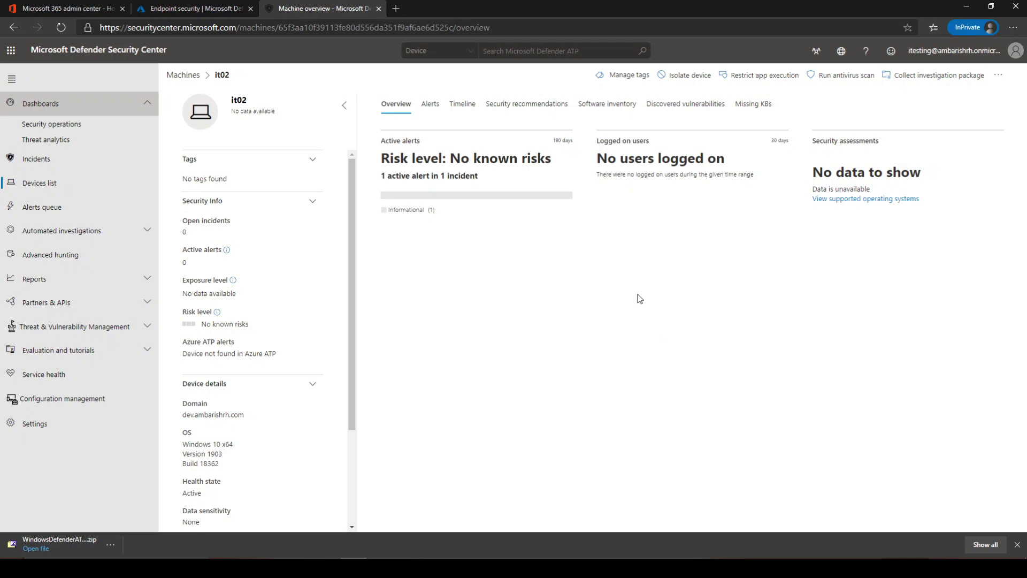
left_click(431, 105)
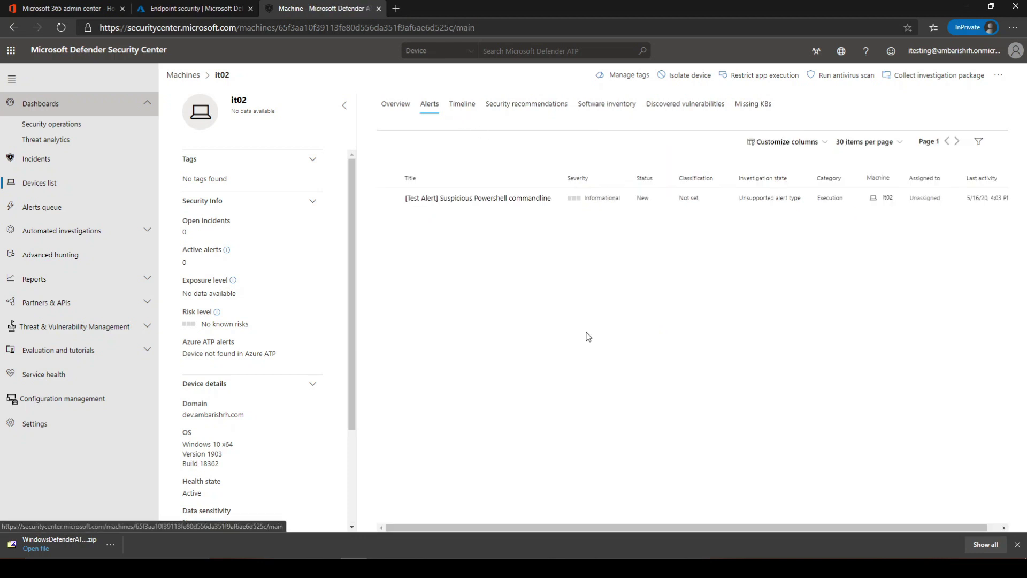
Switch to Microsoft Endpoint Manager admin center and open the Antivirus (Preview) policies under Endpoint security
left_click(219, 8)
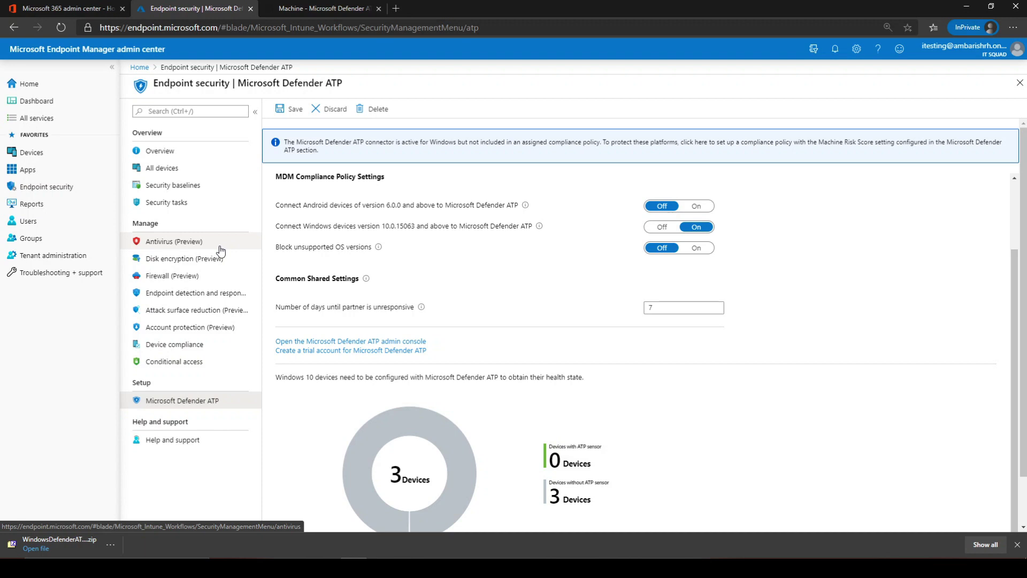
left_click(195, 154)
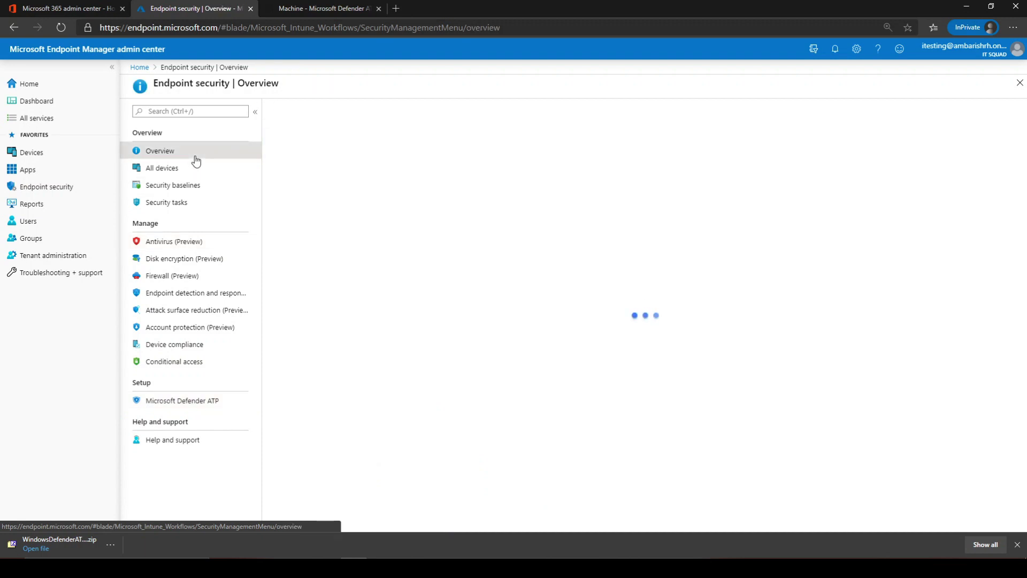
left_click(234, 244)
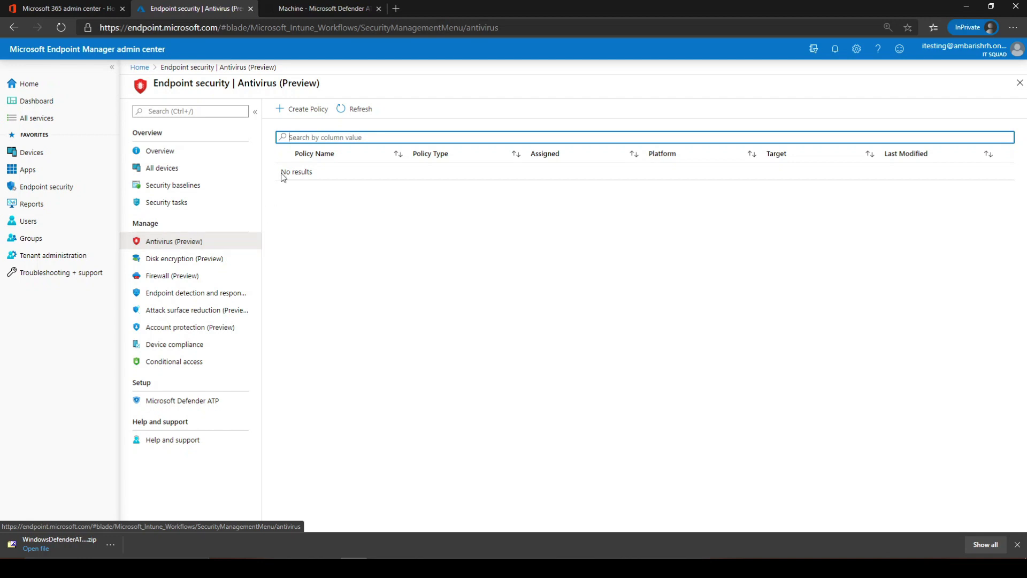
Start a new antivirus policy for the Windows 10 and later platform with the Microsoft Defender Antivirus profile
left_click(303, 110)
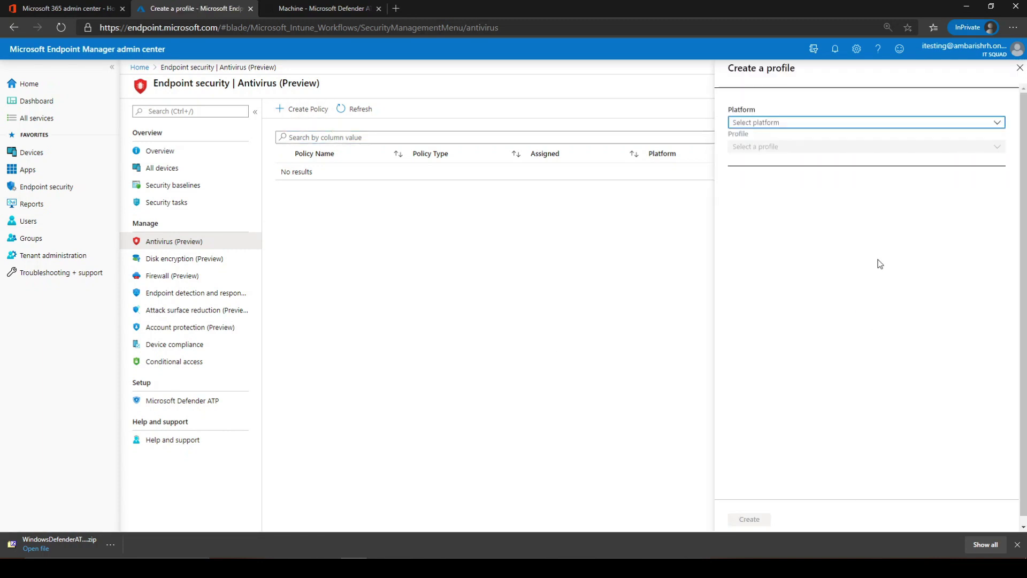
left_click(819, 124)
left_click(819, 139)
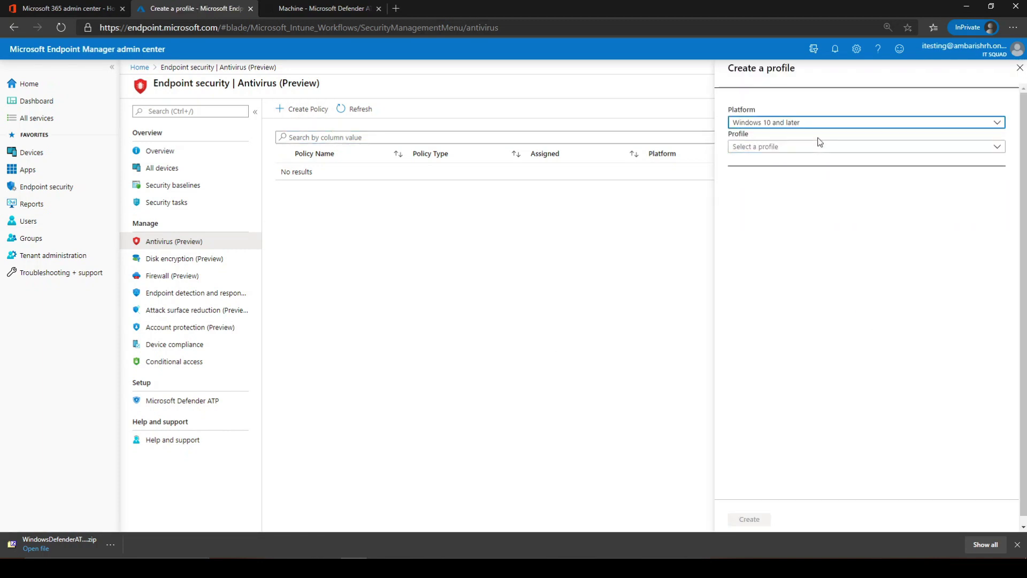
left_click(813, 147)
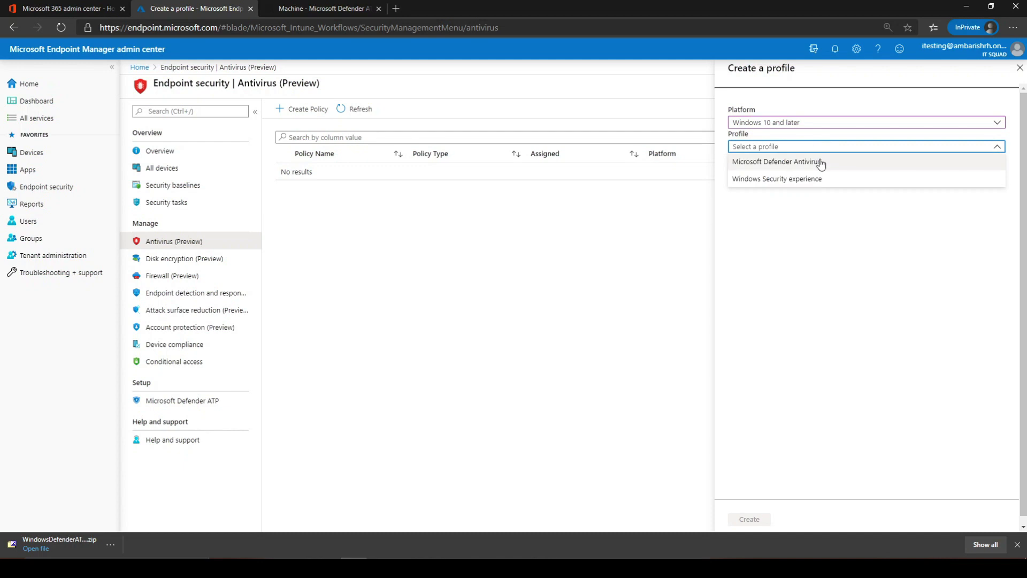
left_click(821, 163)
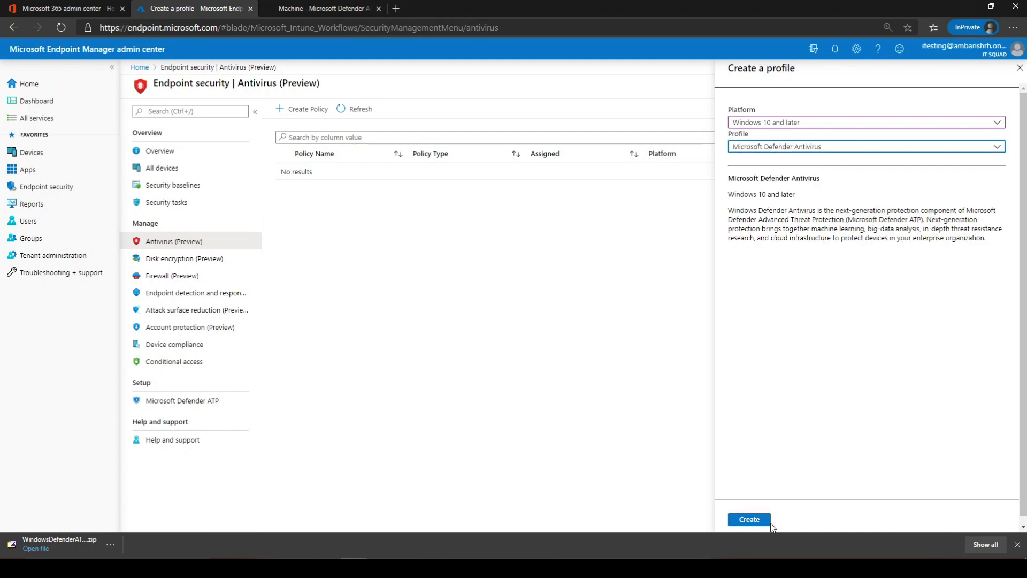
left_click(755, 520)
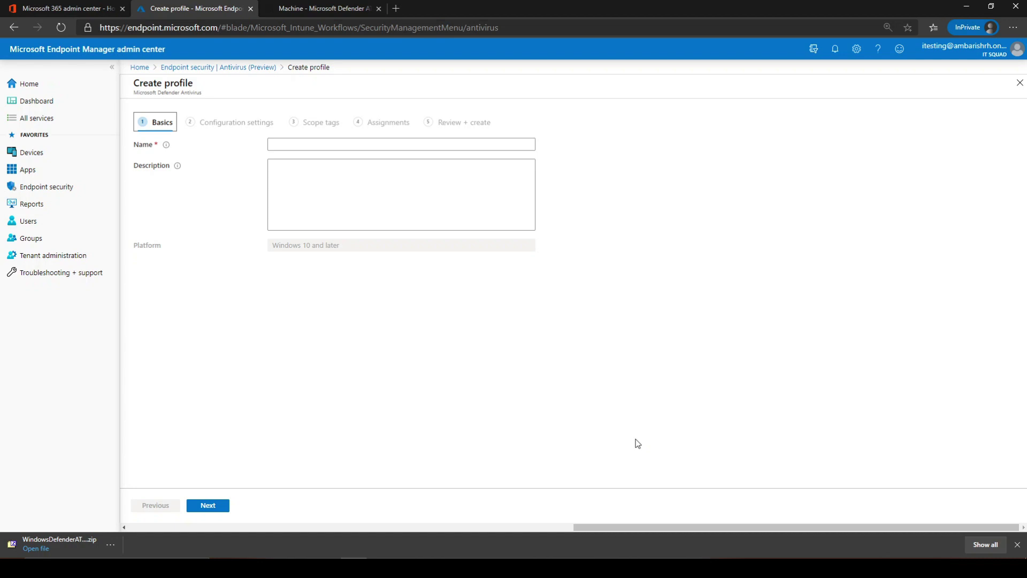
Name the profile AV-Policy and continue to its configuration settings
left_click(383, 143)
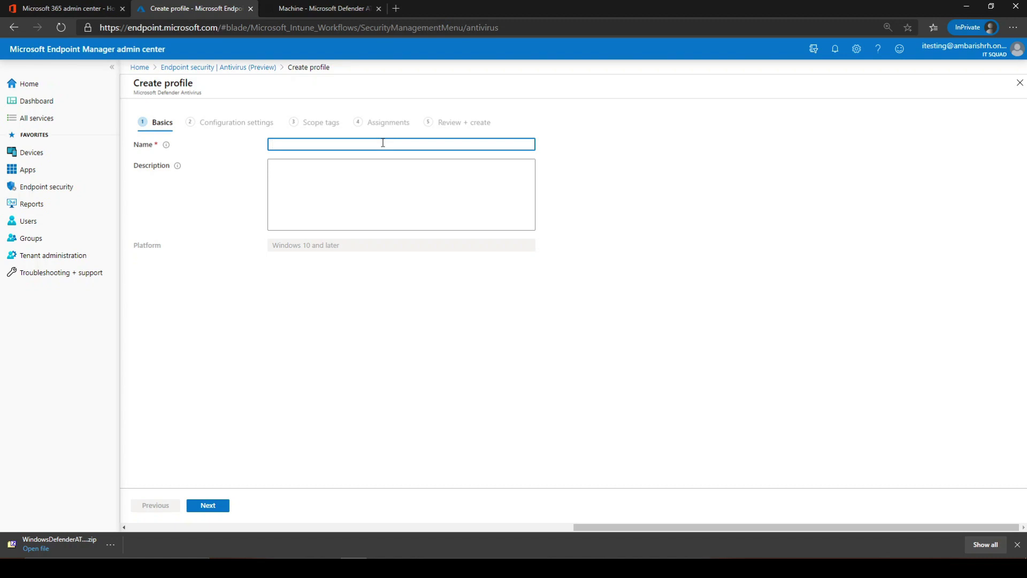
type("A")
key("BackSpace")
type("AV-Policy")
left_click(204, 507)
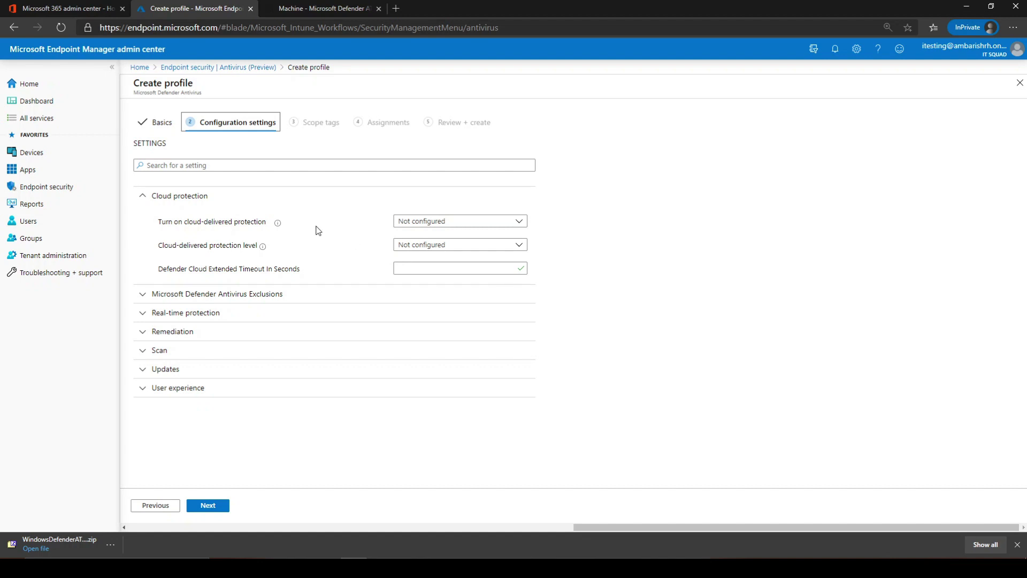
Set cloud-delivered protection to Yes and expand the Microsoft Defender Antivirus Exclusions settings
mouse_move(276, 230)
left_click(411, 221)
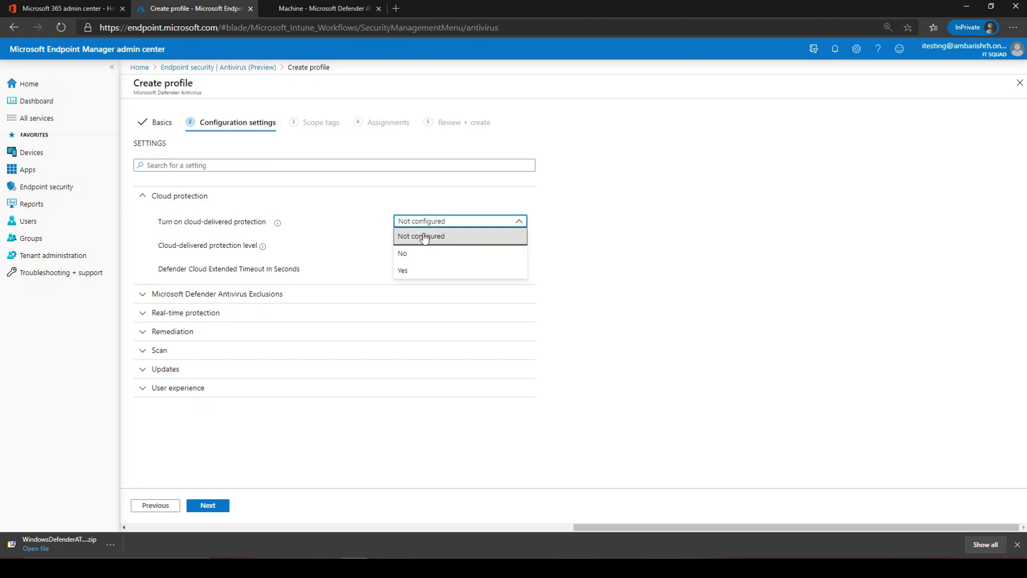
left_click(435, 269)
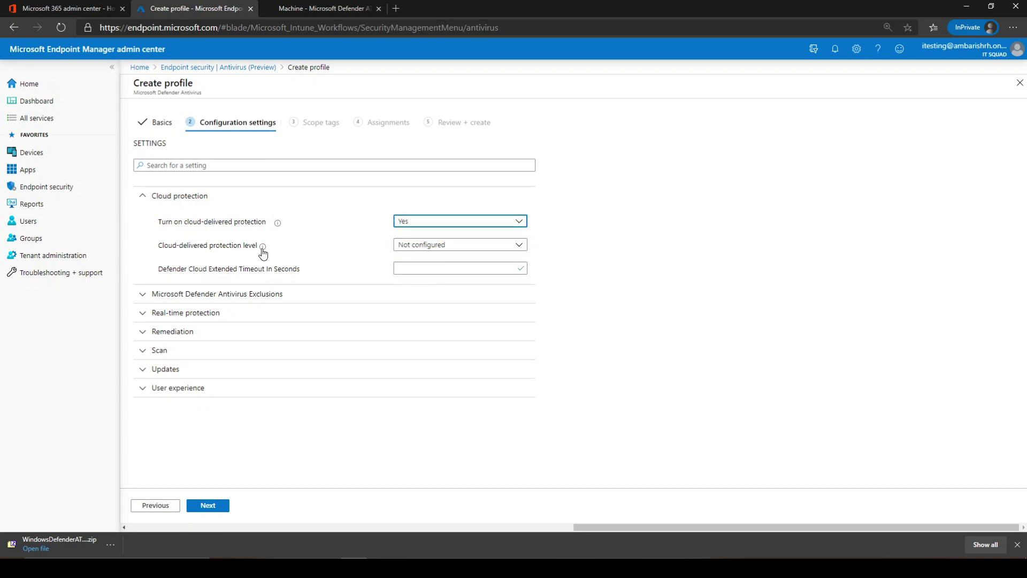
mouse_move(262, 252)
left_click(269, 294)
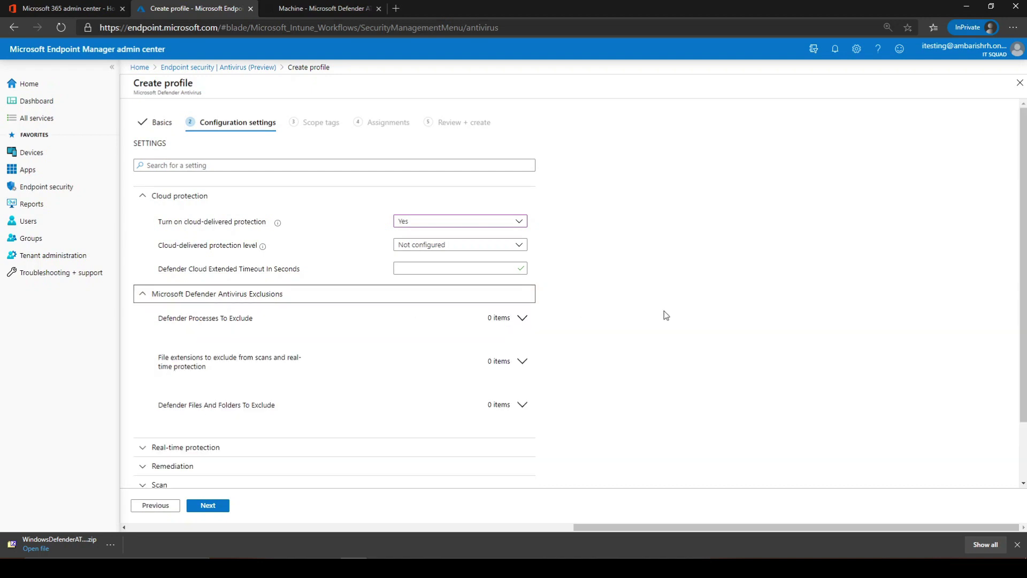
scroll(663, 318, "down", 2)
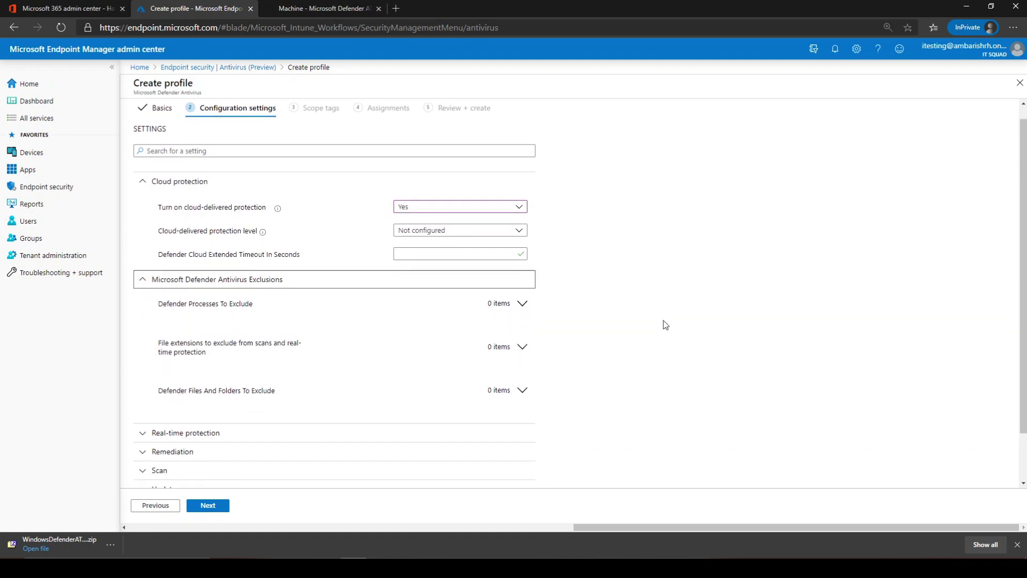
In the Real-time protection settings, set both real-time protection and on access protection to Yes
left_click(375, 381)
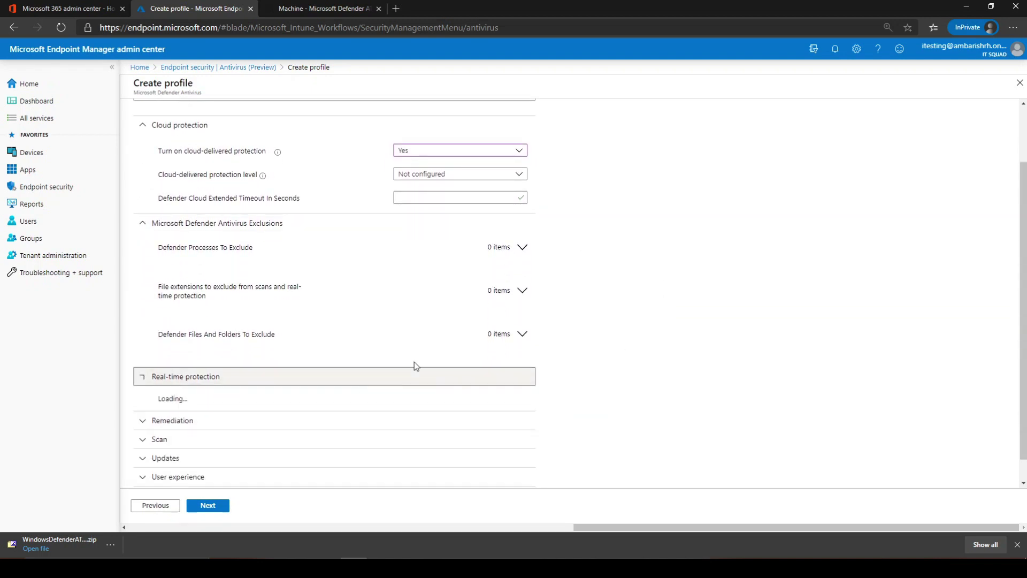
scroll(591, 312, "down", 2)
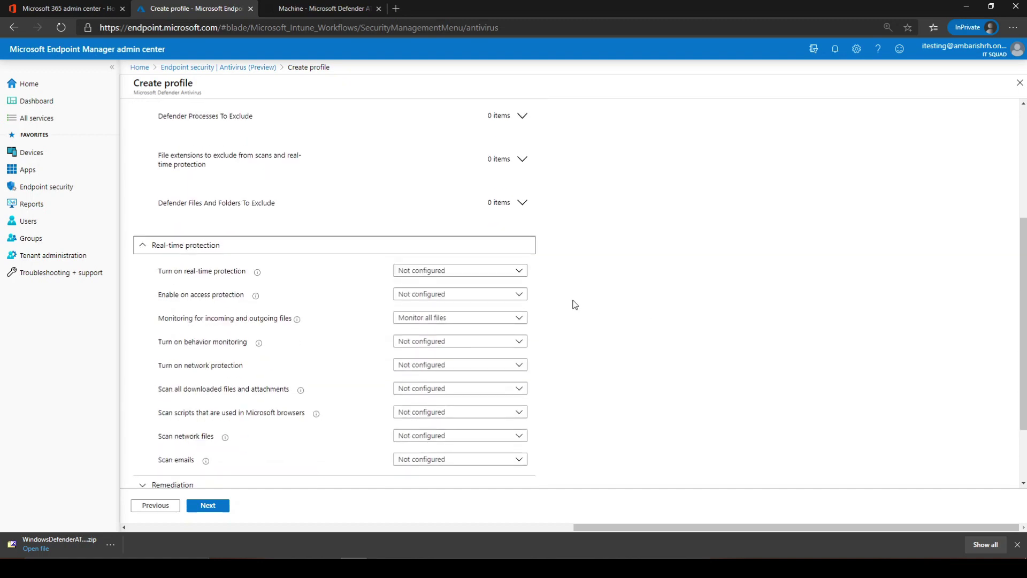
left_click(499, 270)
left_click(474, 323)
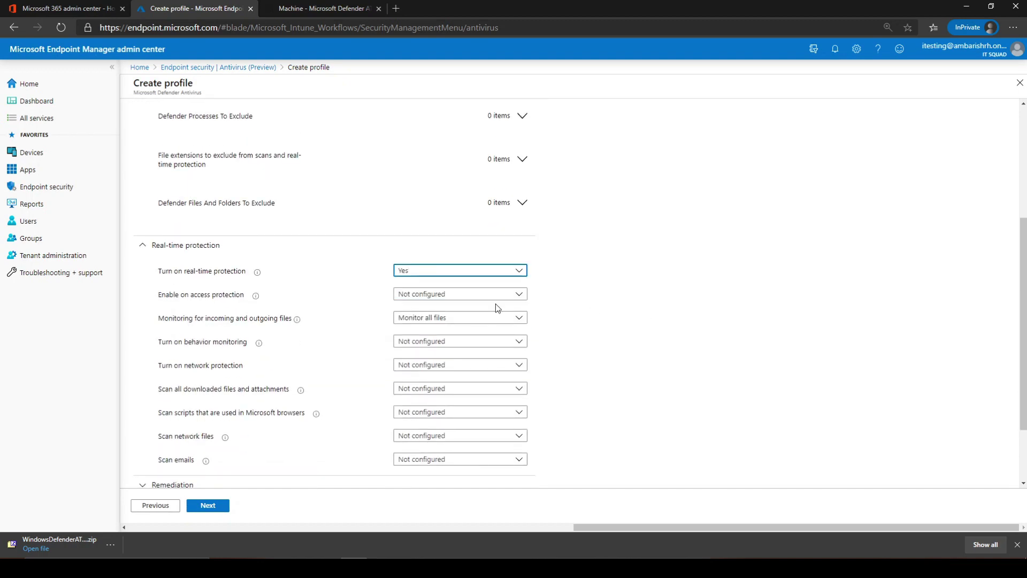
left_click(417, 298)
left_click(413, 340)
View the file monitoring options without changing them, and set behavior monitoring and network protection to Yes
scroll(432, 298, "down", 2)
left_click(418, 231)
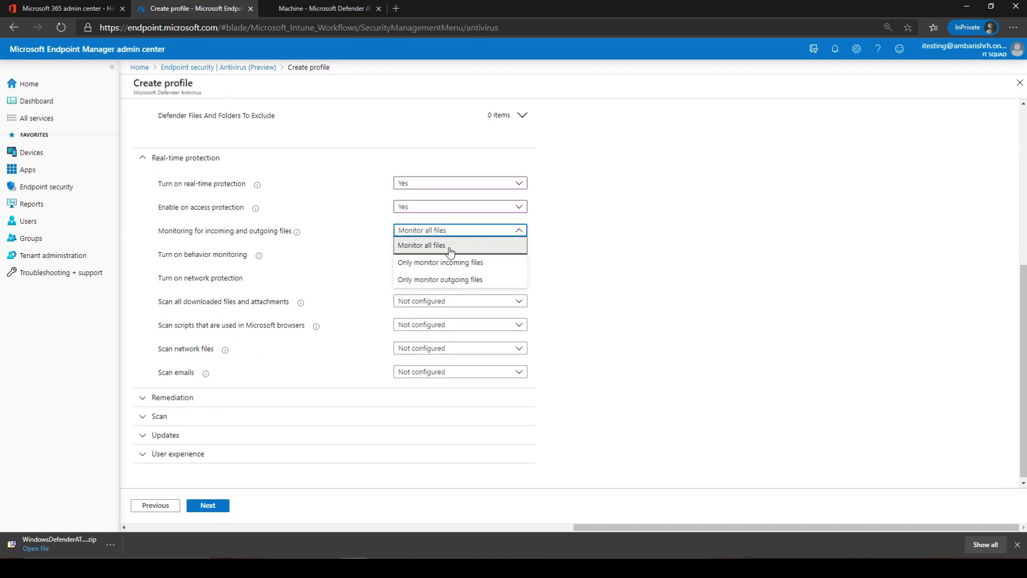
left_click(309, 258)
left_click(403, 256)
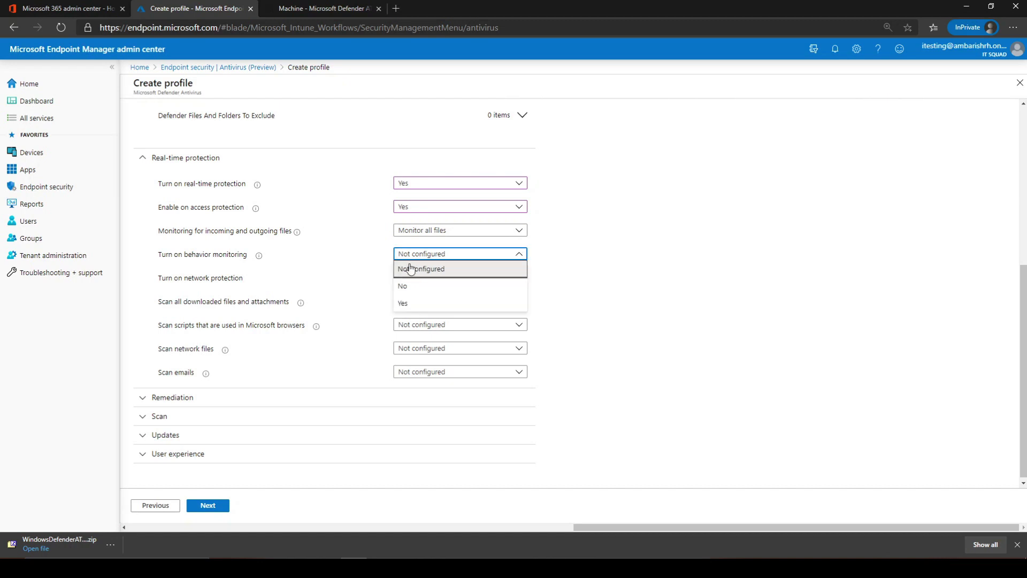
left_click(419, 303)
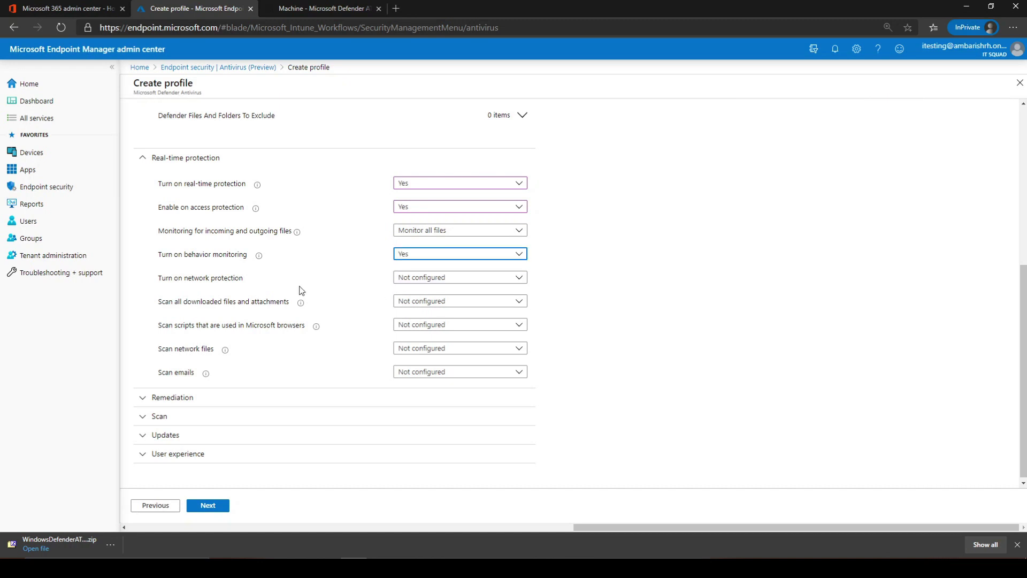
left_click(404, 278)
left_click(435, 327)
scroll(273, 284, "down", 1)
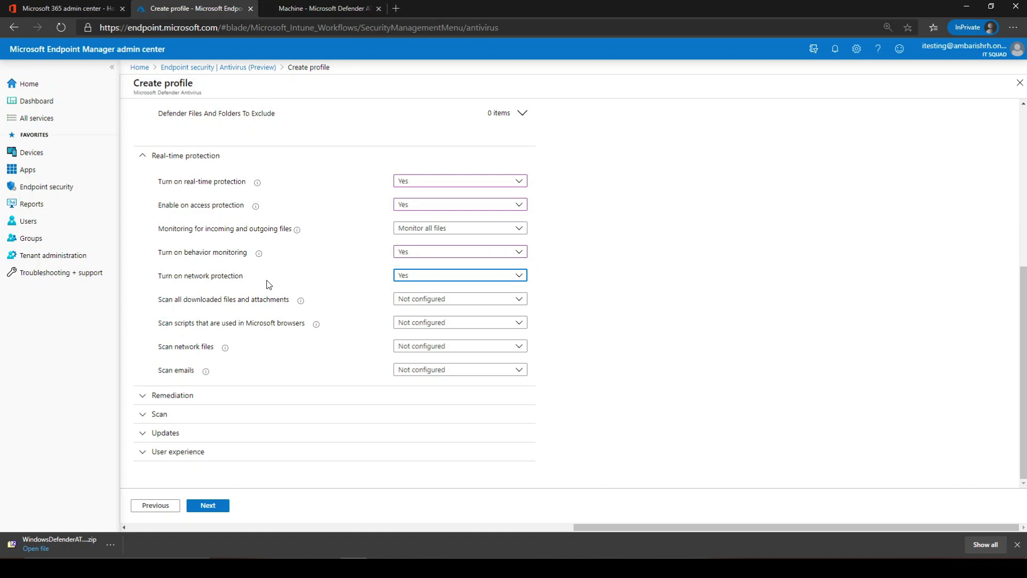
Set scanning of all downloaded files and attachments and of scripts used in Microsoft browsers to Yes
left_click(409, 301)
left_click(412, 348)
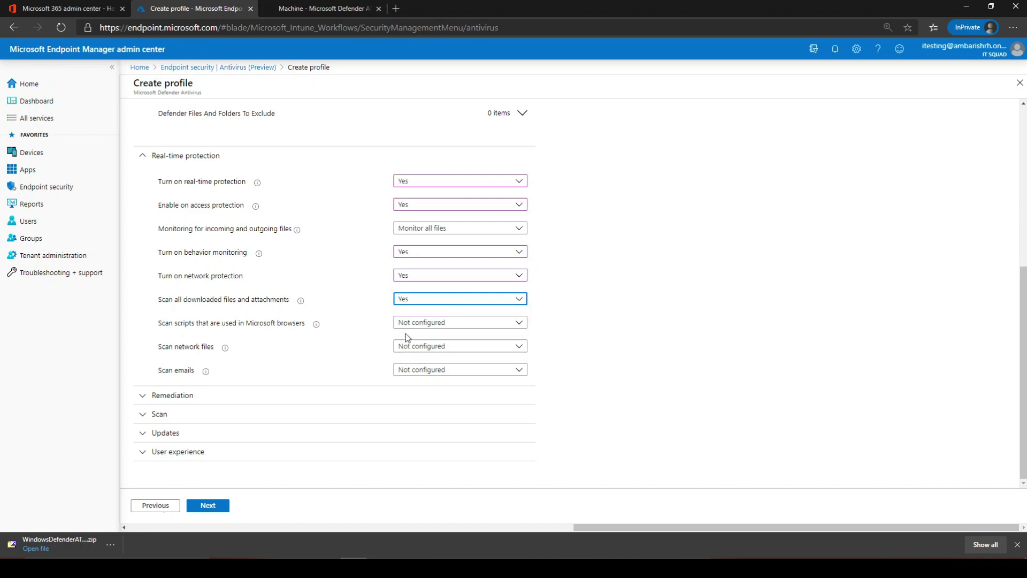
left_click(416, 324)
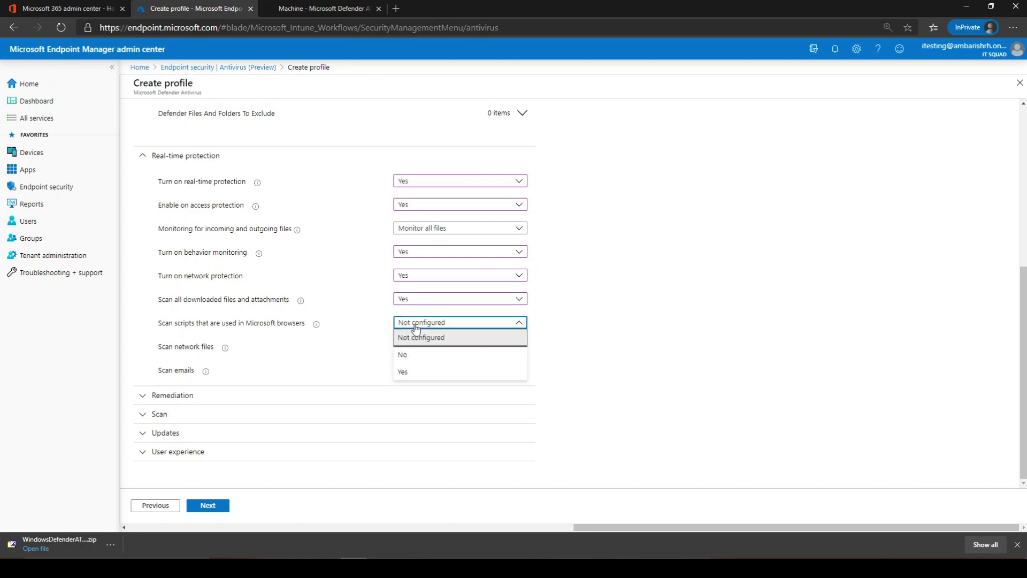
left_click(421, 369)
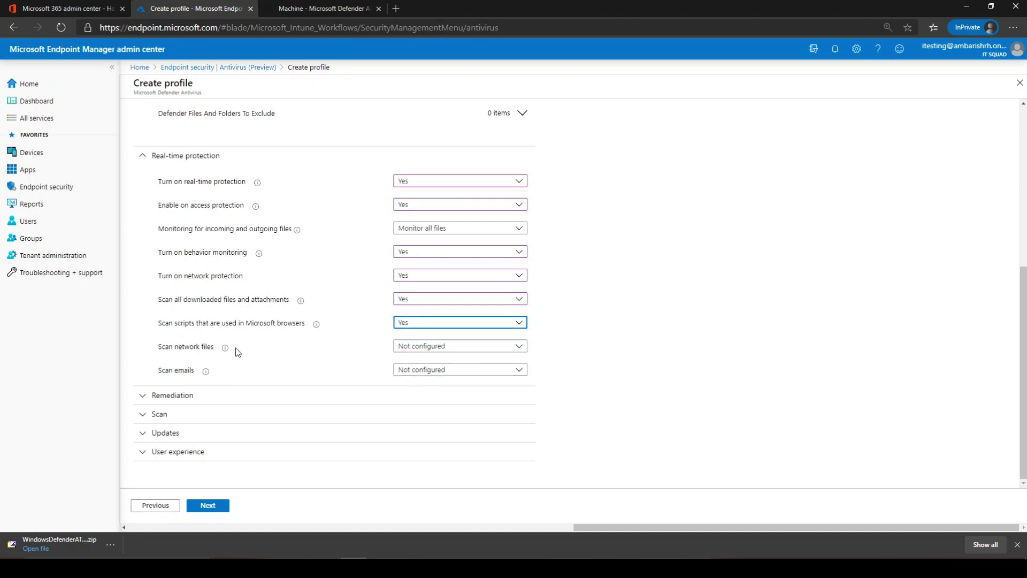
Check the network file scanning description and options without changing that setting, and set email scanning to Yes
mouse_move(228, 353)
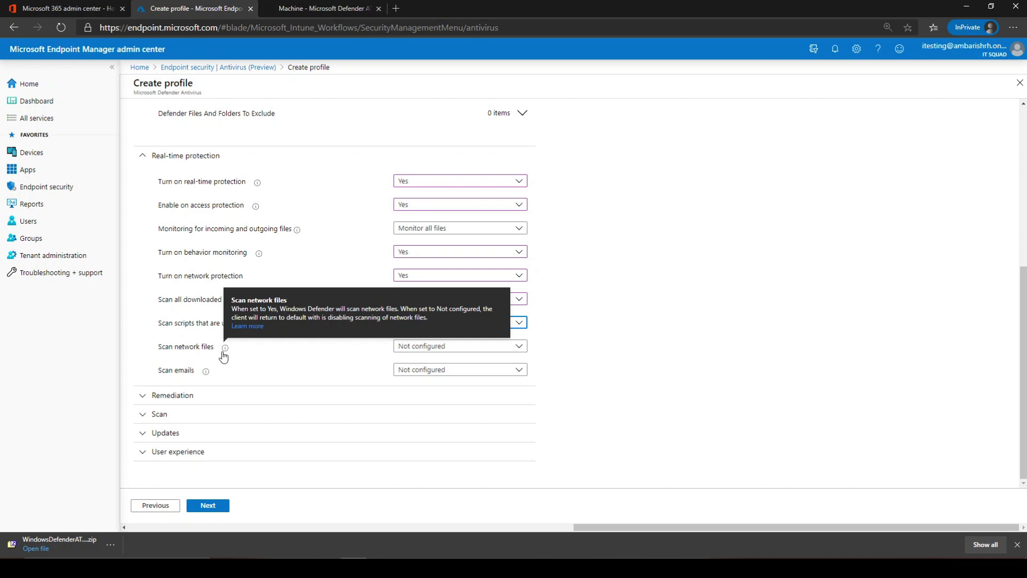
left_click(402, 346)
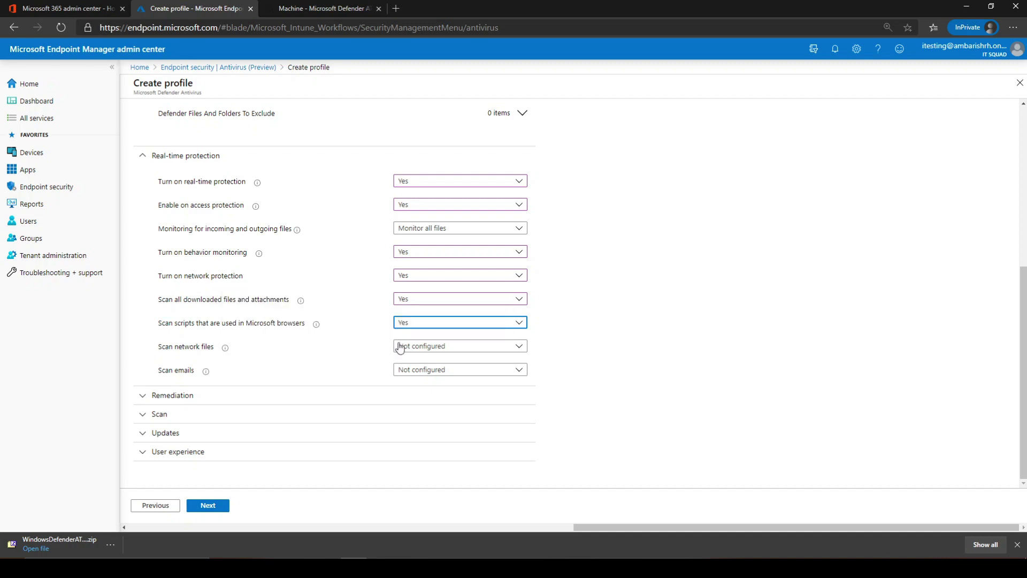
left_click(343, 361)
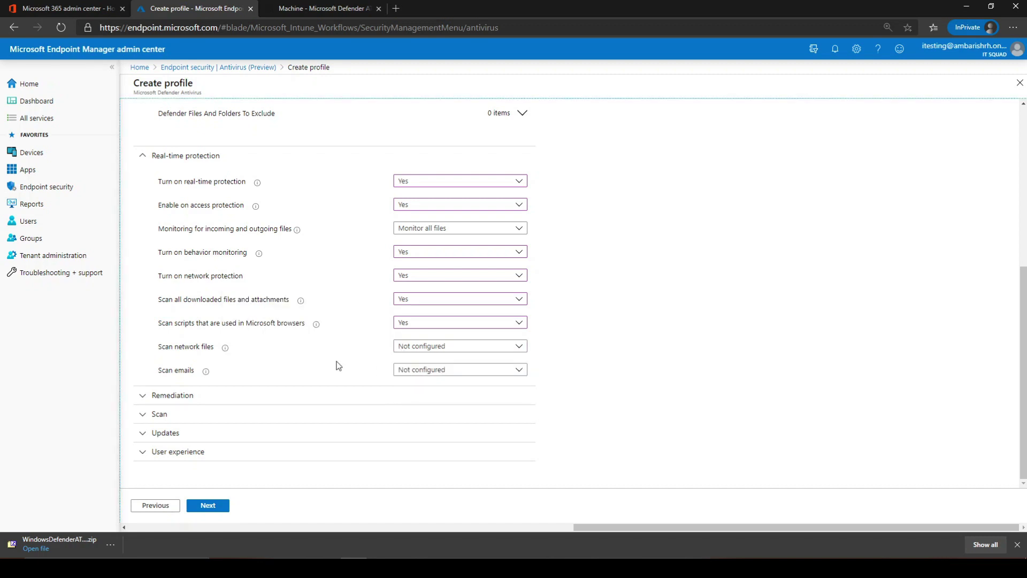
left_click(423, 371)
left_click(422, 418)
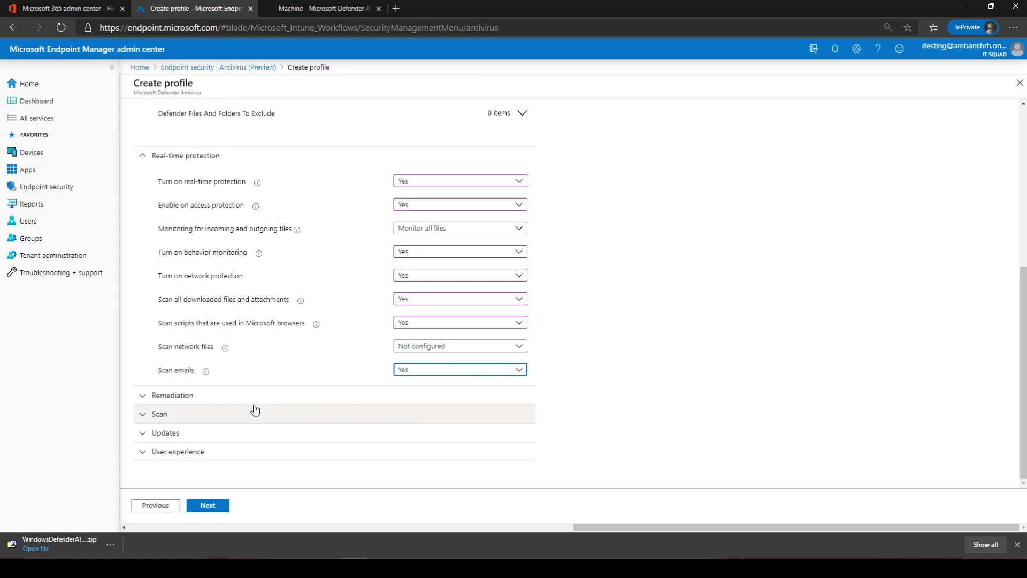
In the Remediation settings, keep quarantined malware for 10 days and set submit samples consent to Send safe samples automatically
left_click(279, 394)
scroll(592, 326, "down", 2)
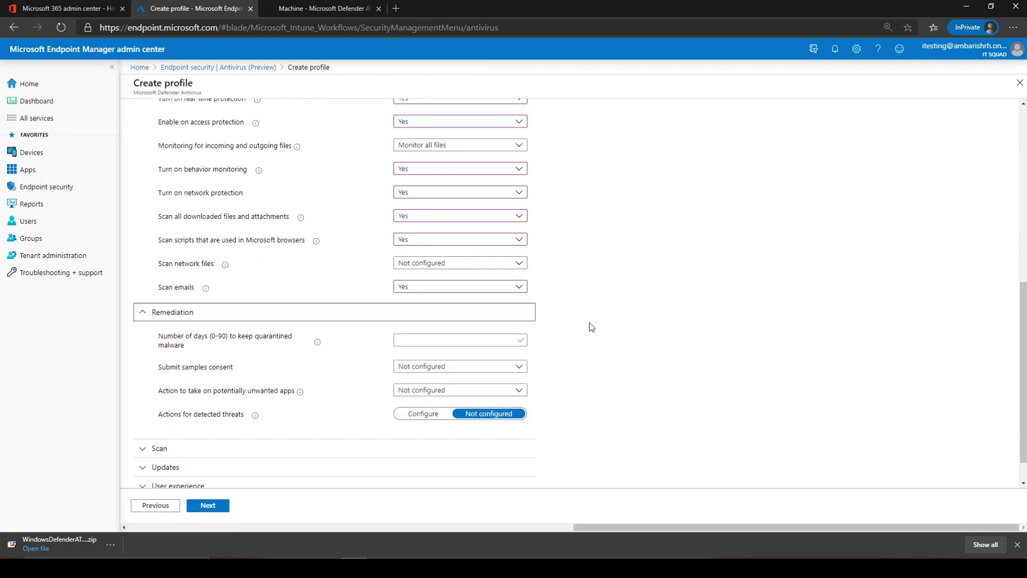
left_click(468, 342)
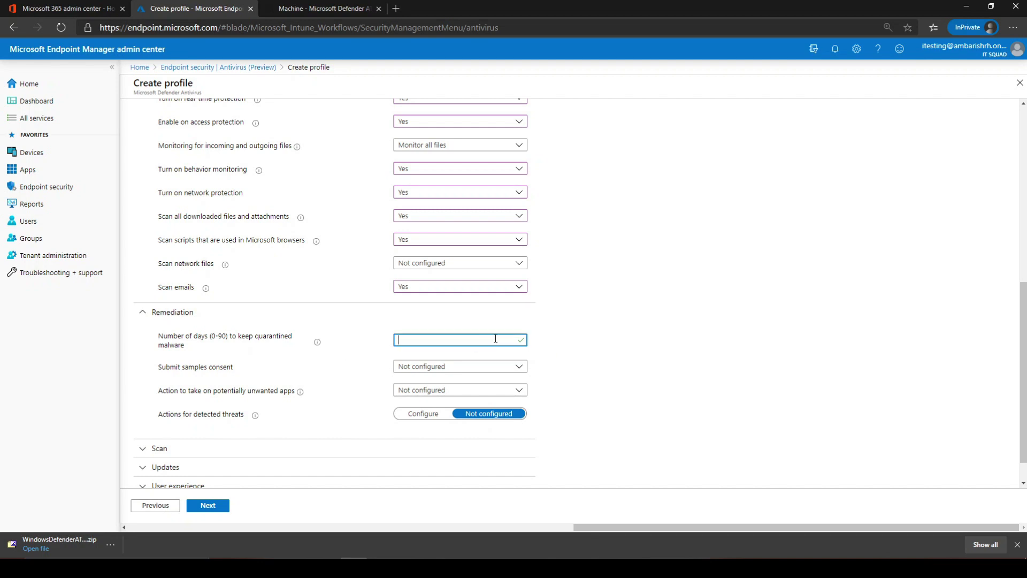
type("10")
left_click(505, 367)
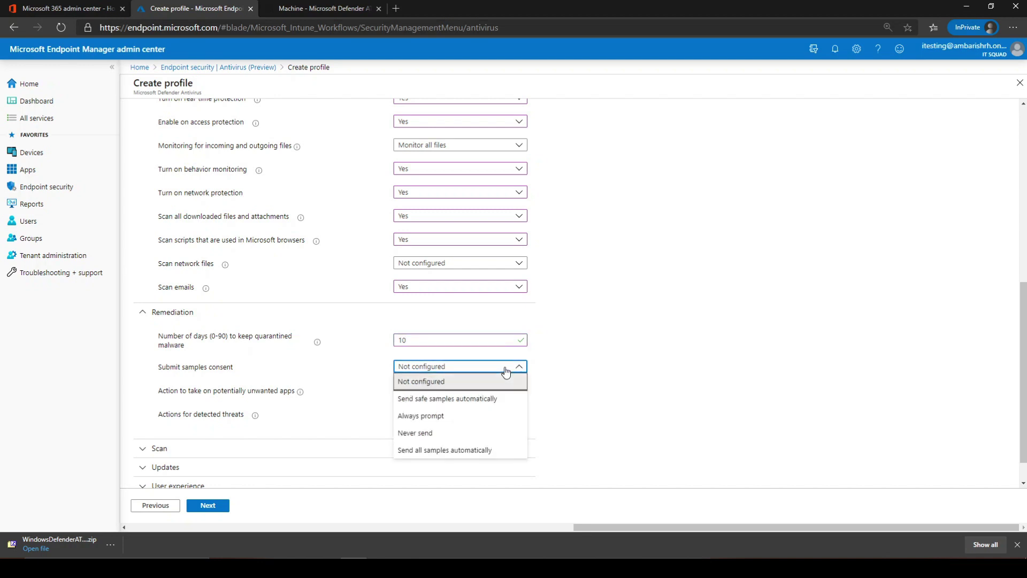
left_click(505, 400)
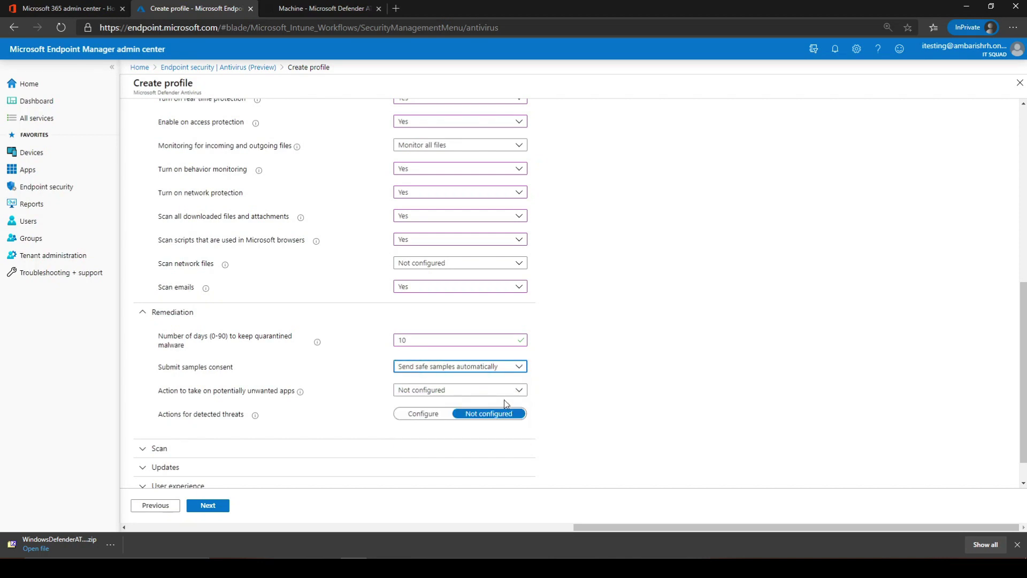
Set the action to take on potentially unwanted apps to Audit mode
scroll(510, 395, "down", 1)
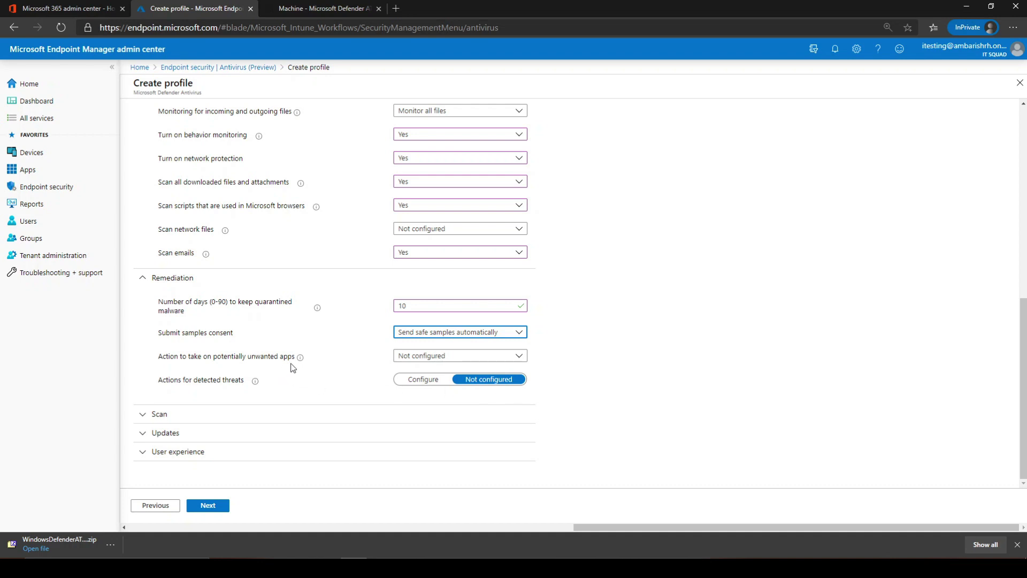
left_click(405, 356)
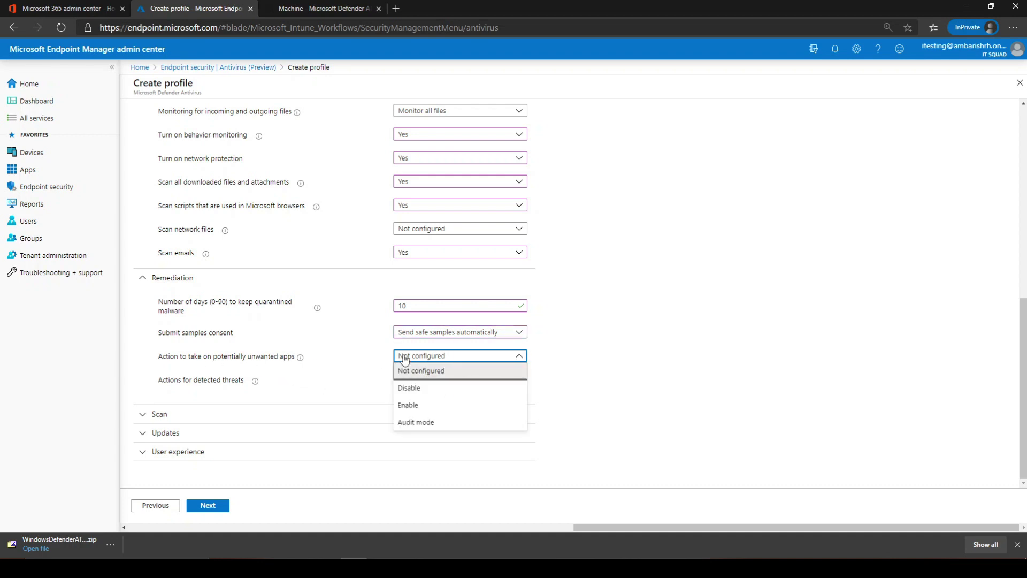
left_click(436, 422)
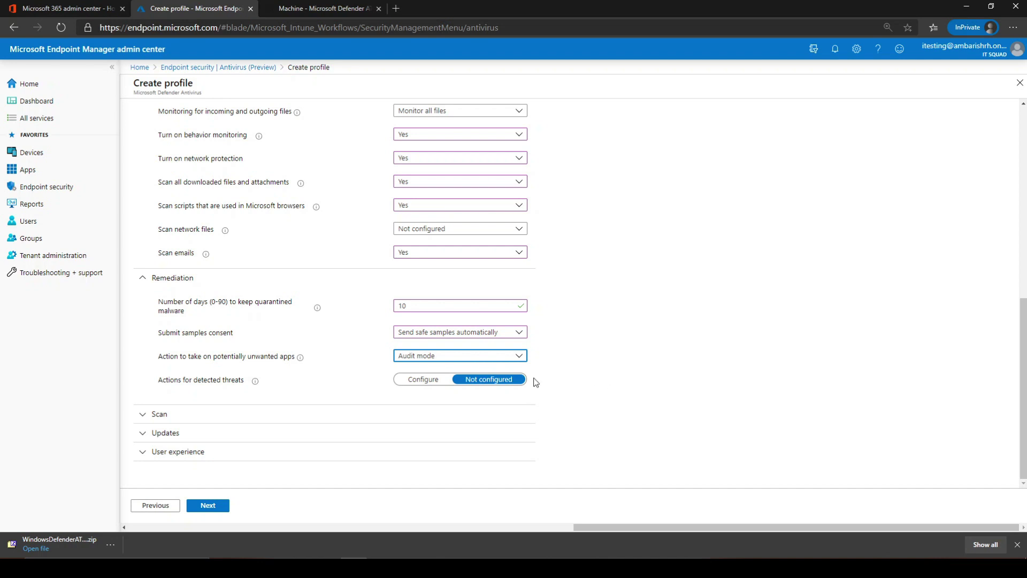
Configure actions for detected threats: Clean for low, Quarantine for moderate and high, and Block for severe threats
left_click(397, 381)
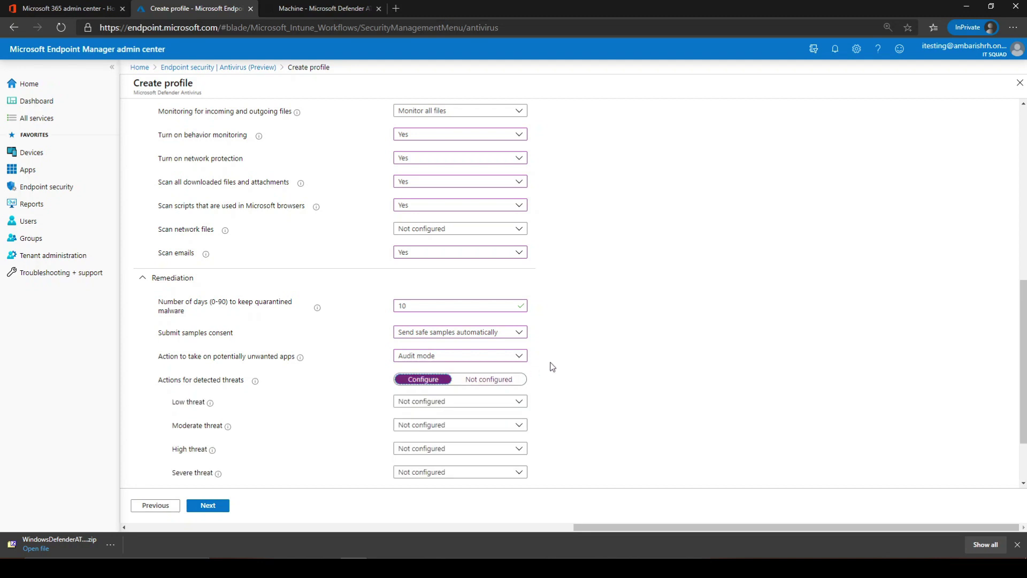
scroll(556, 362, "down", 2)
left_click(487, 318)
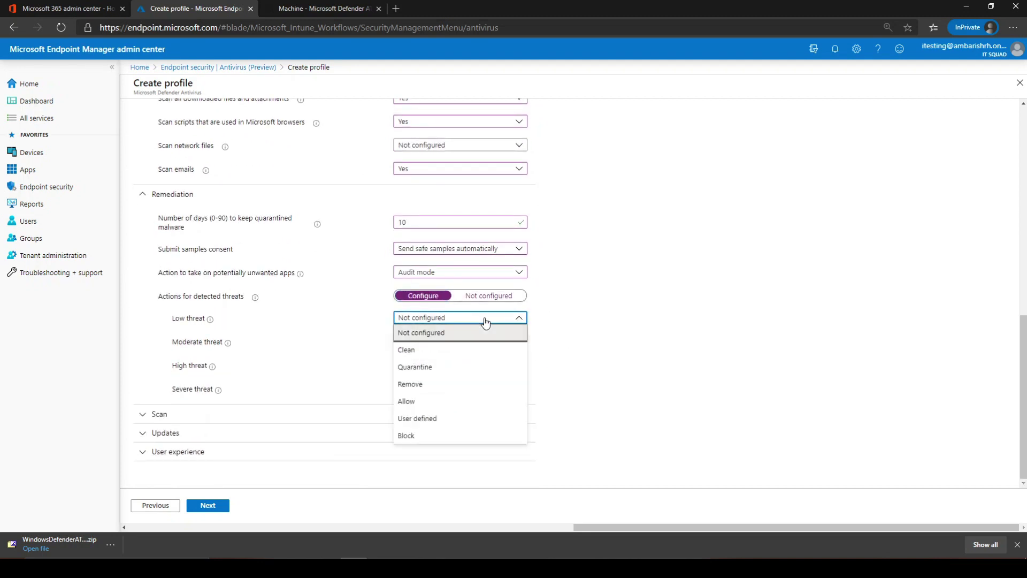
left_click(500, 351)
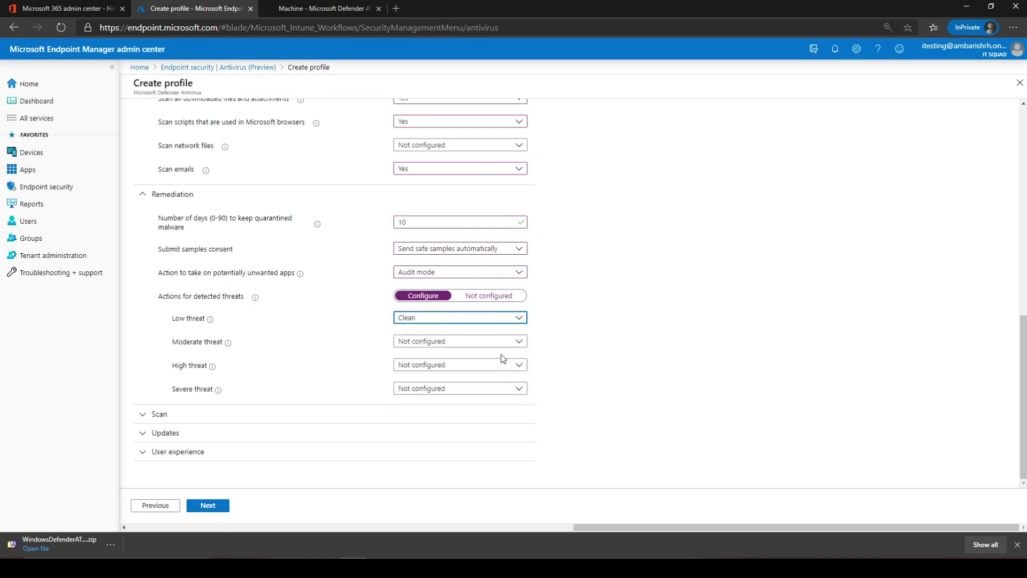
left_click(476, 343)
left_click(475, 391)
left_click(461, 365)
left_click(460, 415)
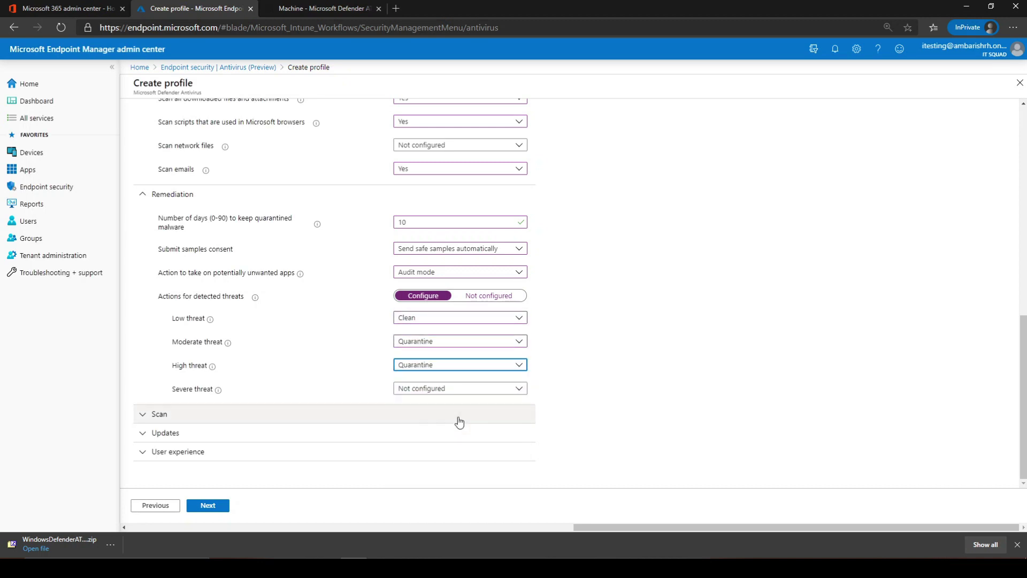
left_click(445, 391)
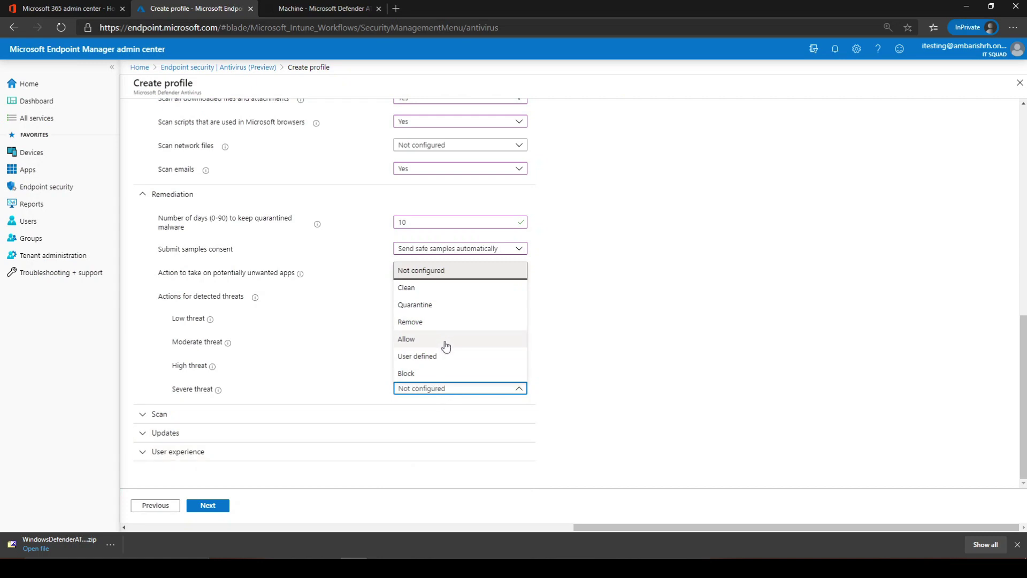
left_click(447, 378)
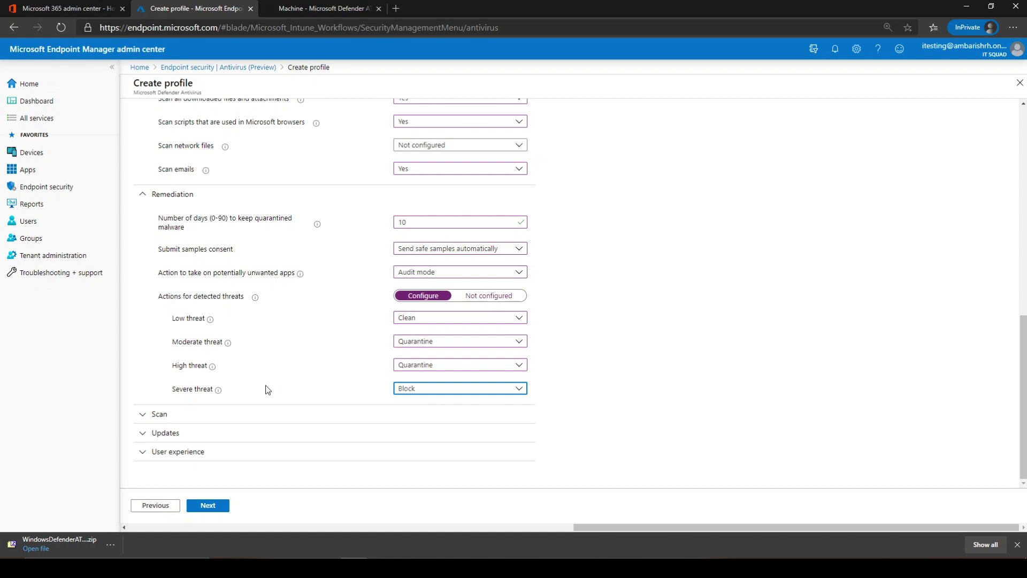
In the Scan settings, set both scanning of archive files and low CPU priority for scheduled scans to Yes
left_click(280, 415)
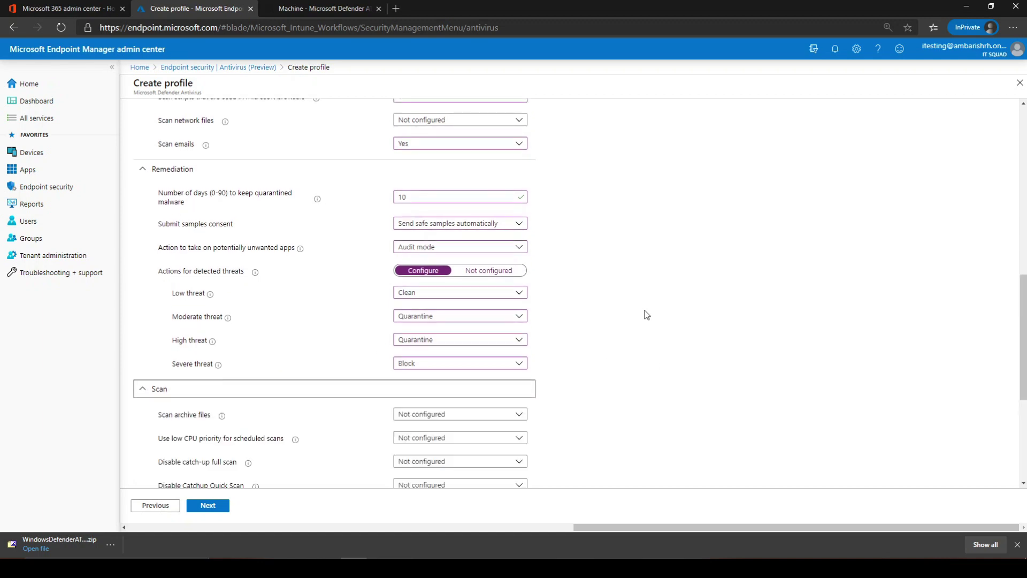
scroll(645, 315, "down", 2)
scroll(644, 315, "down", 2)
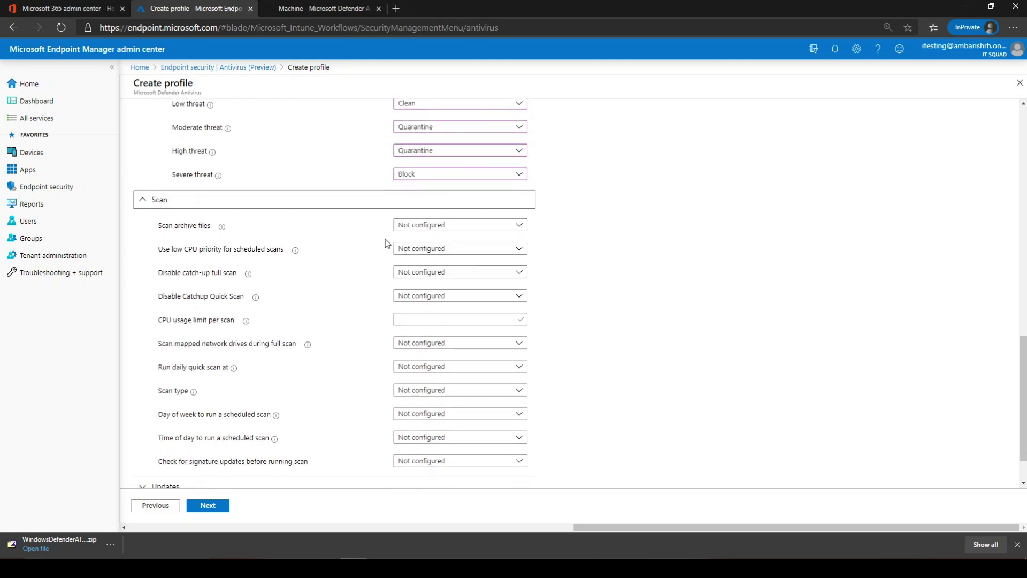
left_click(420, 226)
left_click(442, 275)
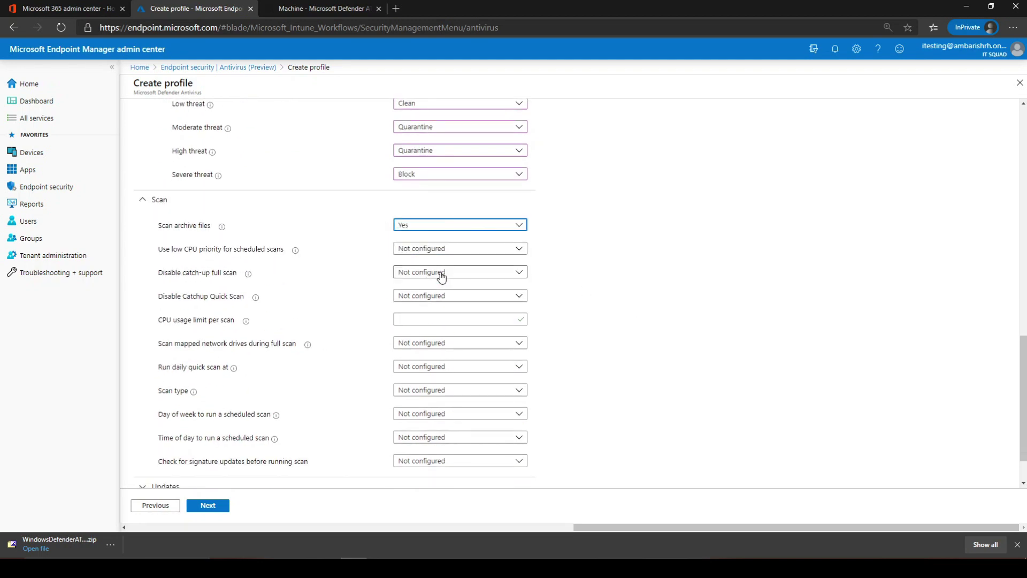
left_click(425, 253)
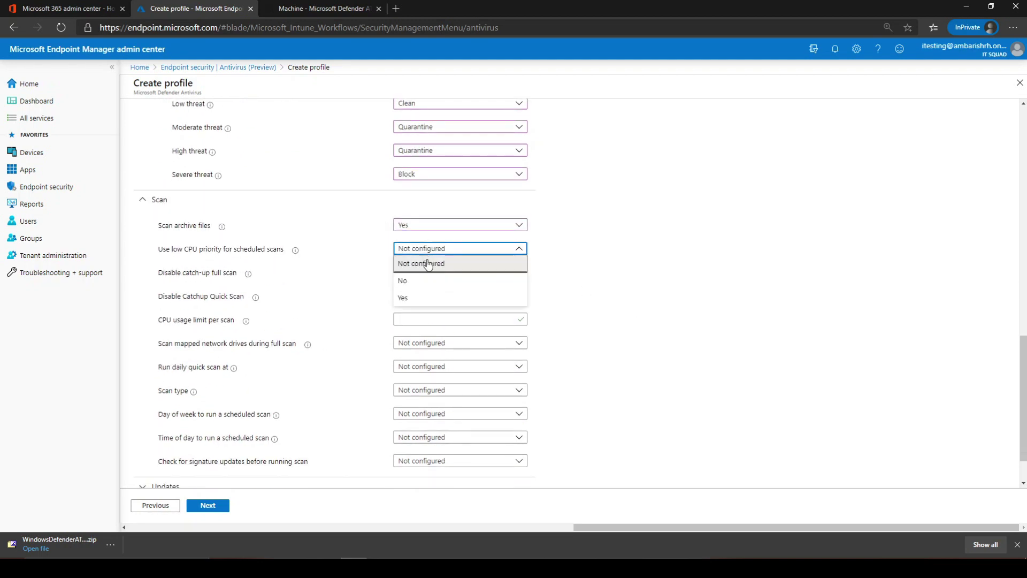
left_click(424, 299)
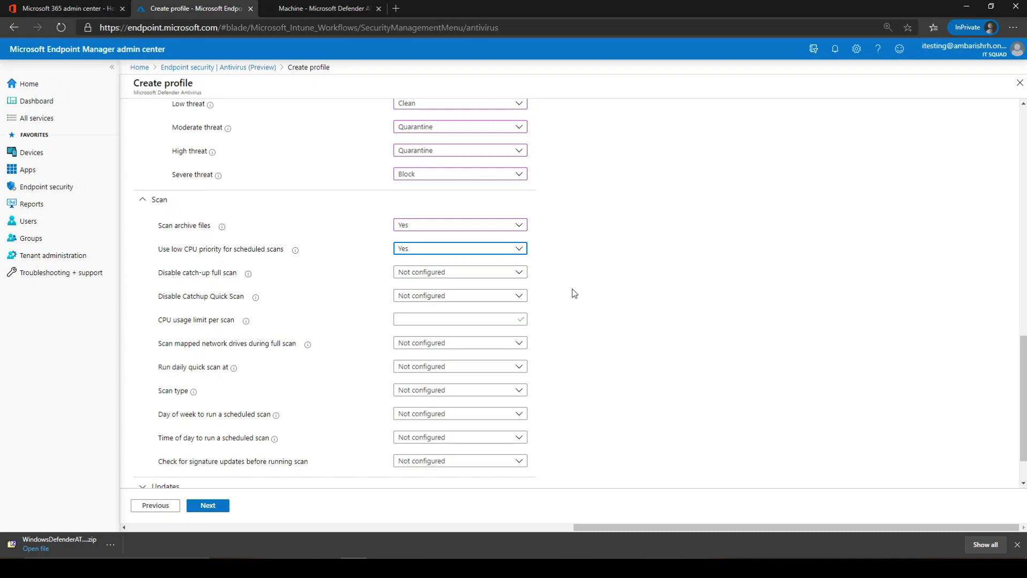
Set both Disable catch-up full scan and Disable Catchup Quick Scan to Yes
left_click(468, 274)
left_click(465, 322)
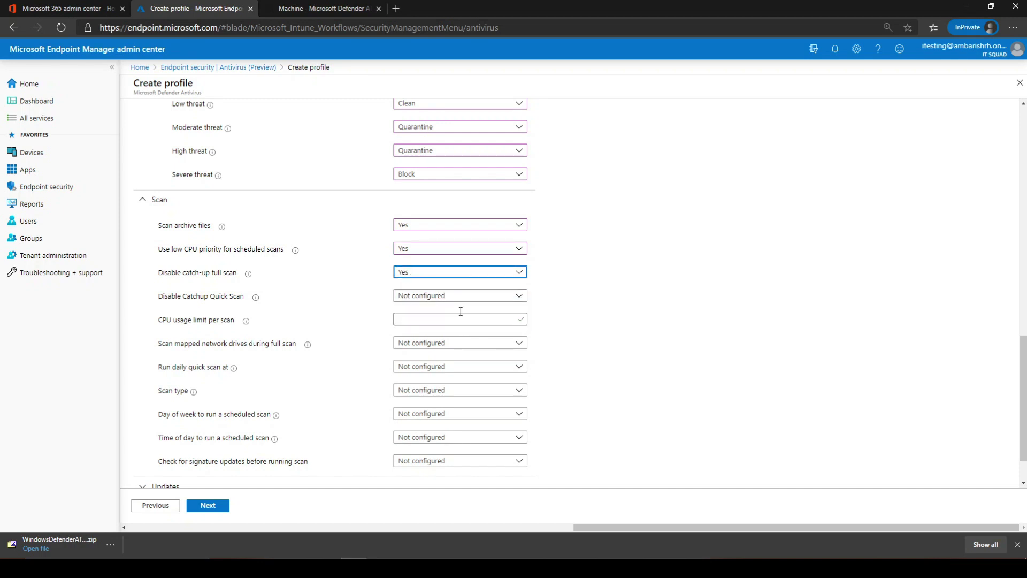
left_click(454, 298)
left_click(449, 345)
Set the CPU usage limit per scan to 35 and leave mapped network drive scanning unconfigured
left_click(422, 320)
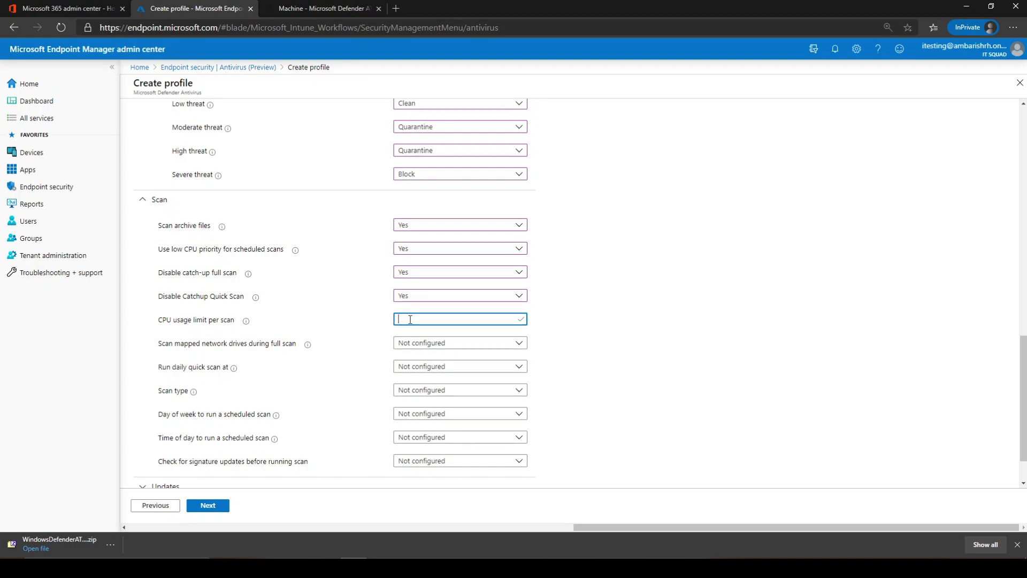
mouse_move(248, 323)
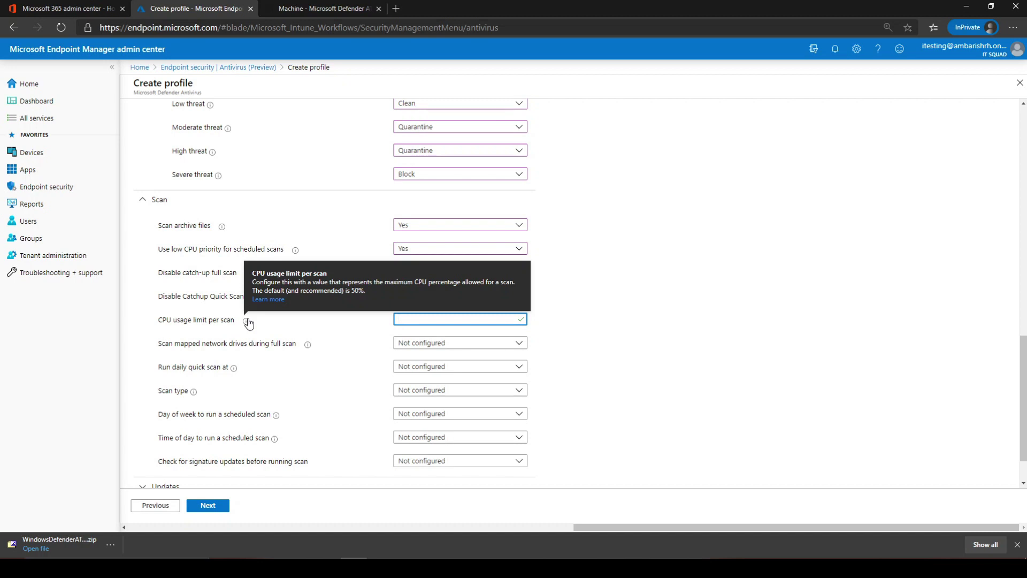
type("35")
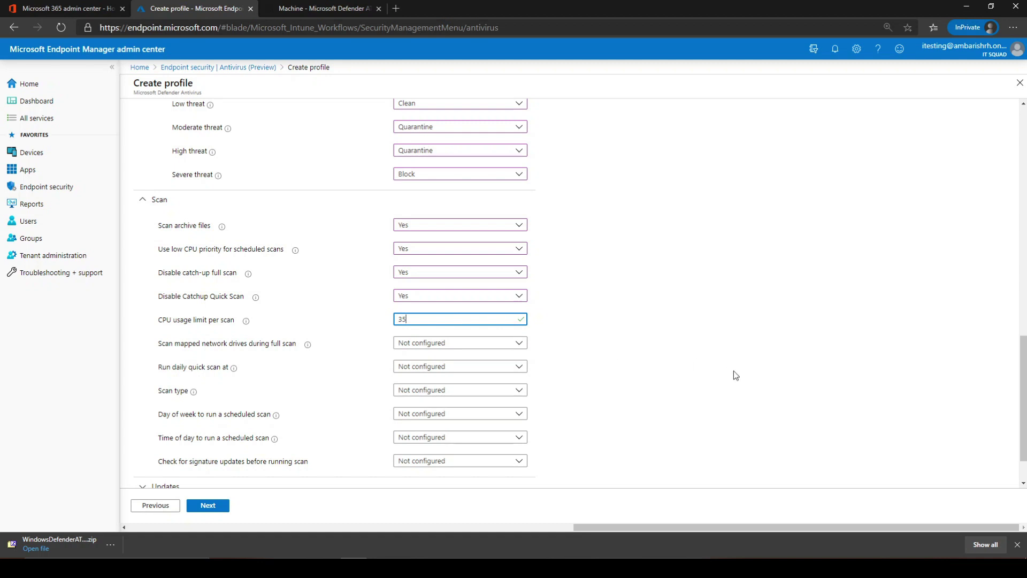
left_click(409, 346)
left_click(629, 357)
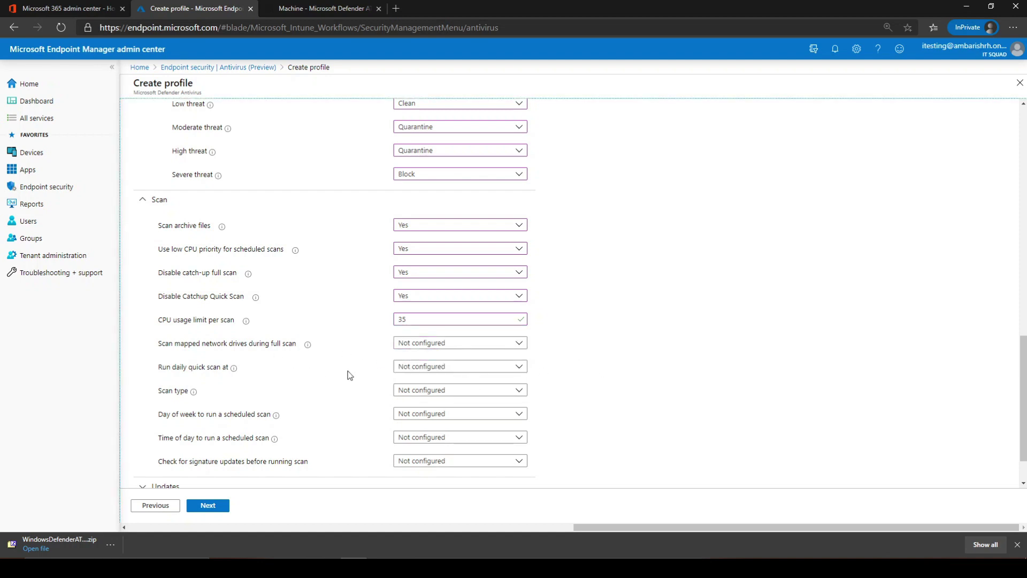
Schedule the daily quick scan to run at 1 PM
left_click(413, 368)
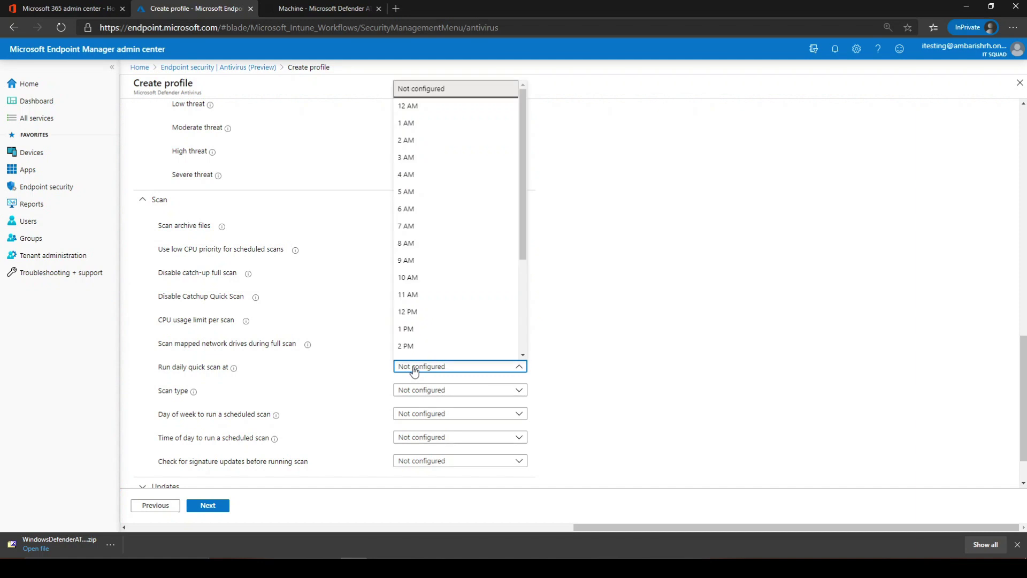
left_click(451, 317)
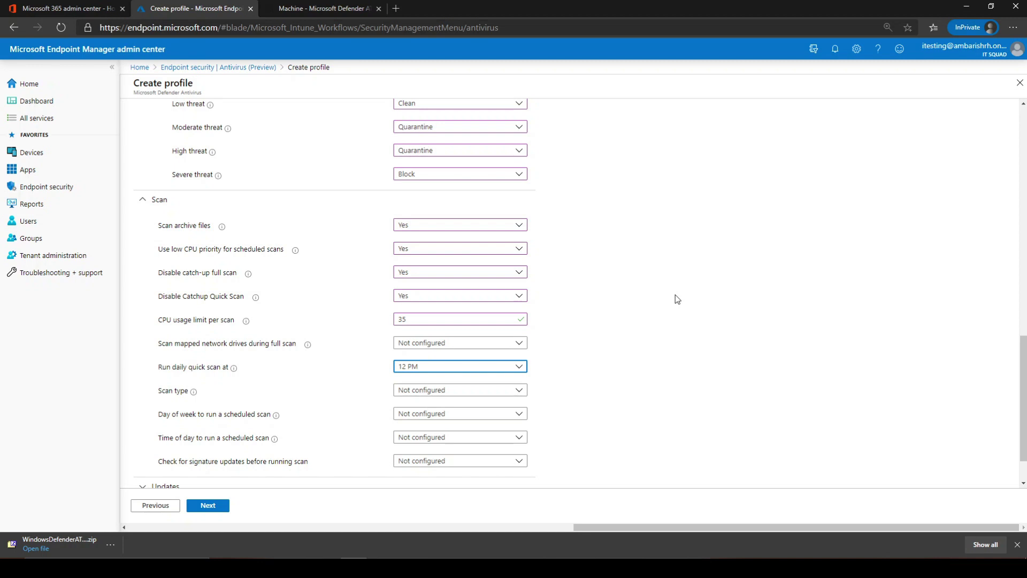
left_click(518, 367)
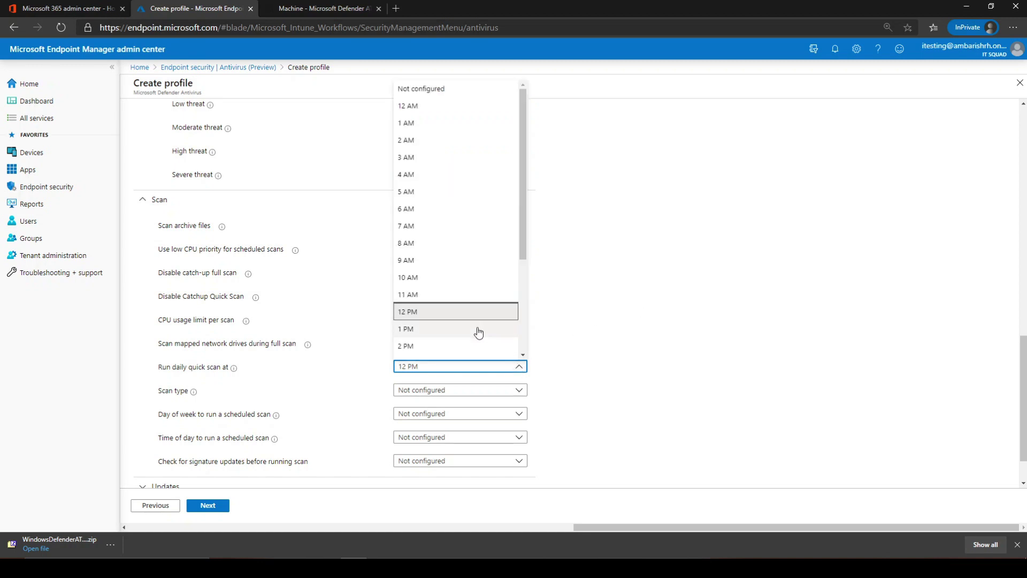
left_click(479, 330)
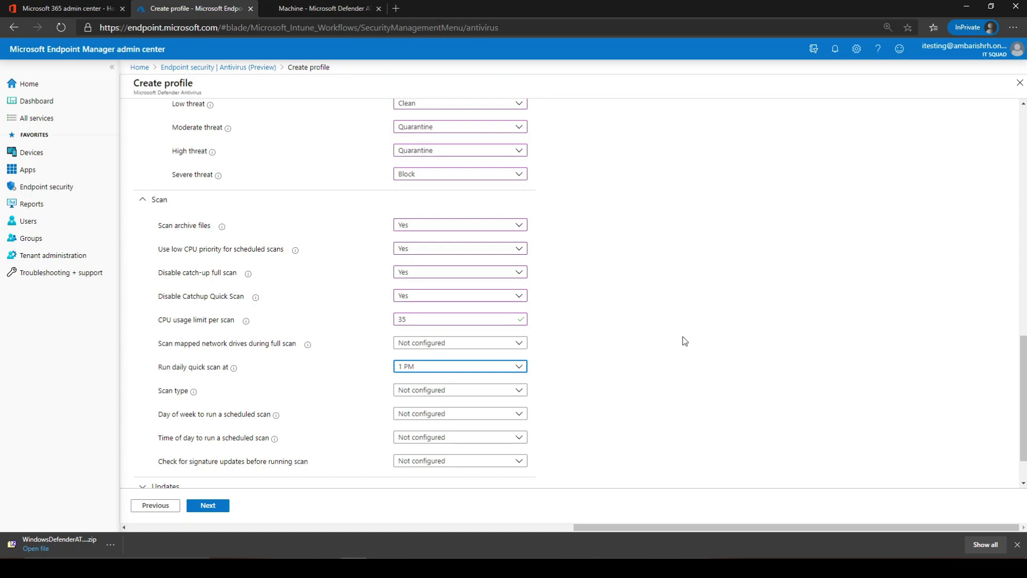
Set the scan type to Quick scan and the day of week for the scheduled scan to Wednesday
left_click(497, 393)
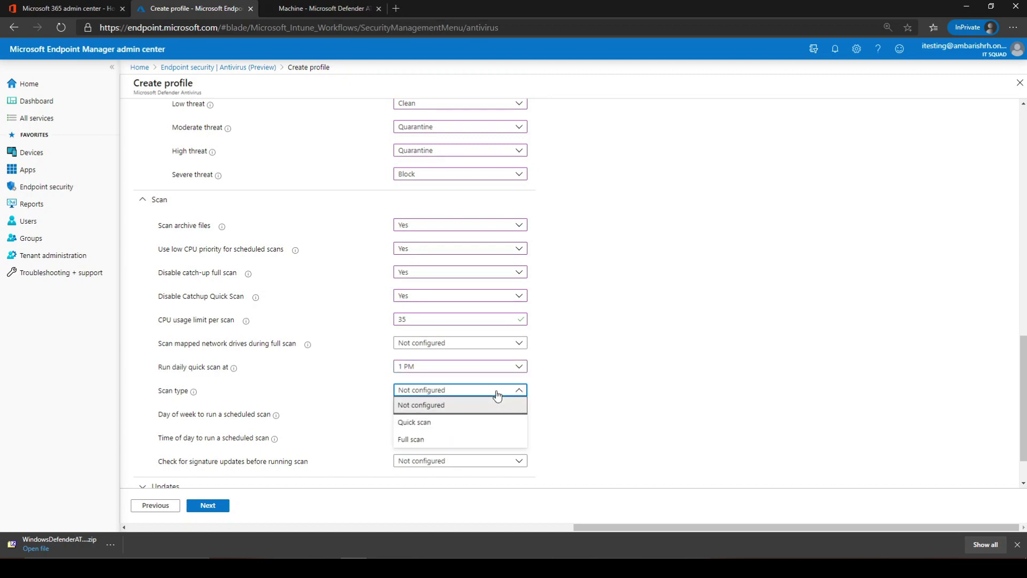
left_click(467, 423)
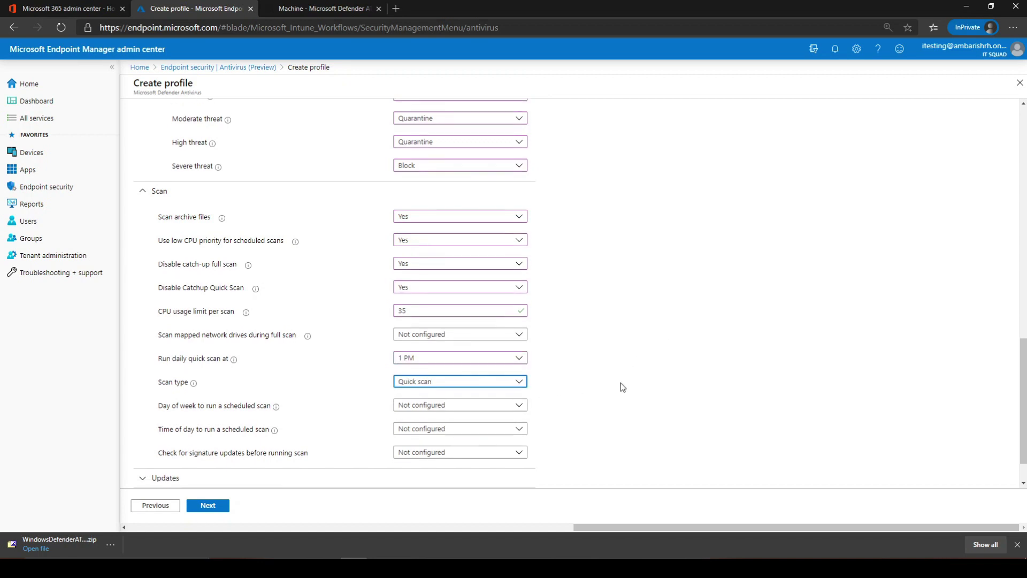
left_click(455, 401)
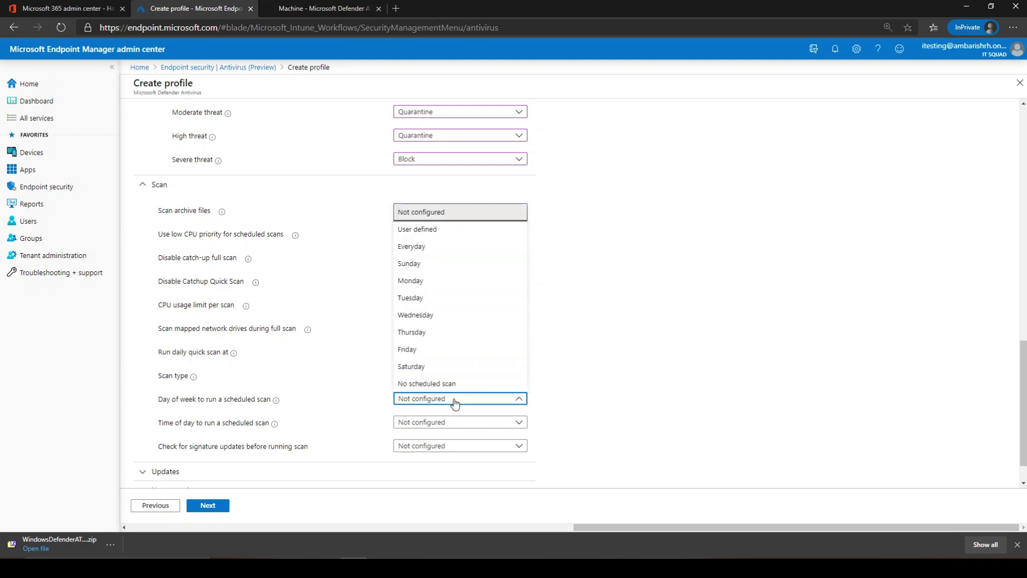
left_click(450, 315)
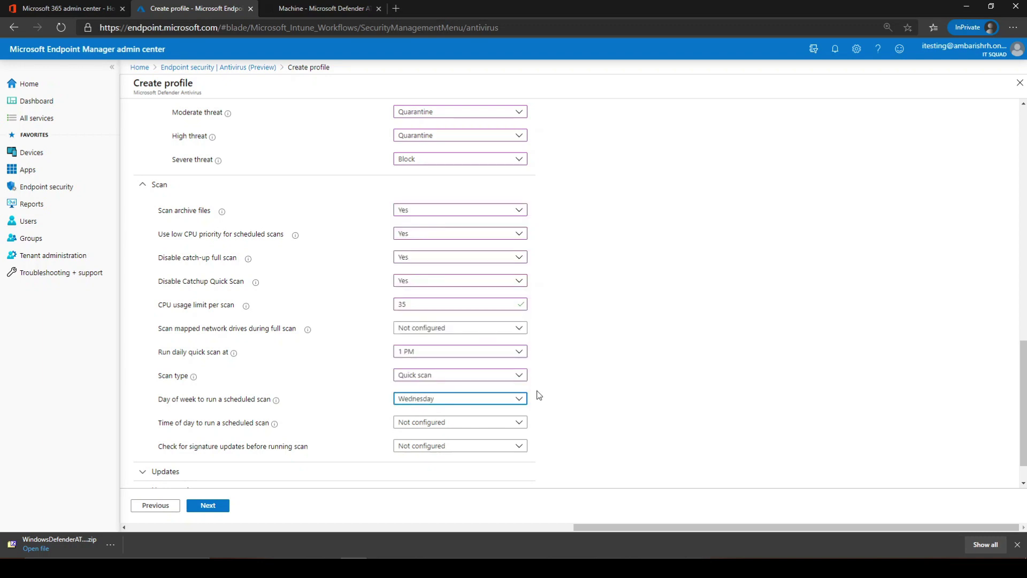
Set the scheduled scan's time of day to 2 PM and turn on the signature update check before scans
scroll(539, 394, "down", 1)
left_click(484, 386)
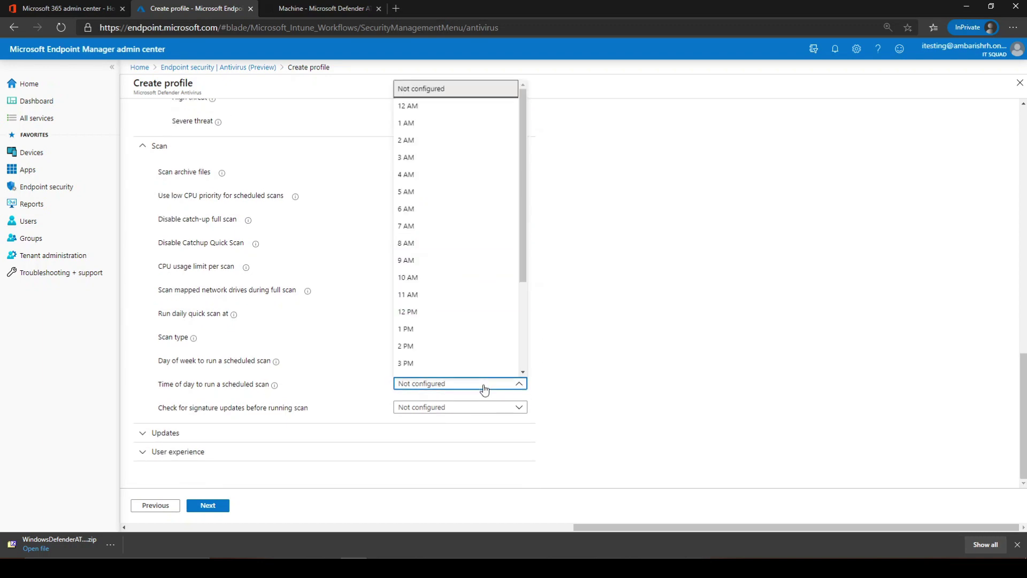
left_click(689, 334)
left_click(450, 384)
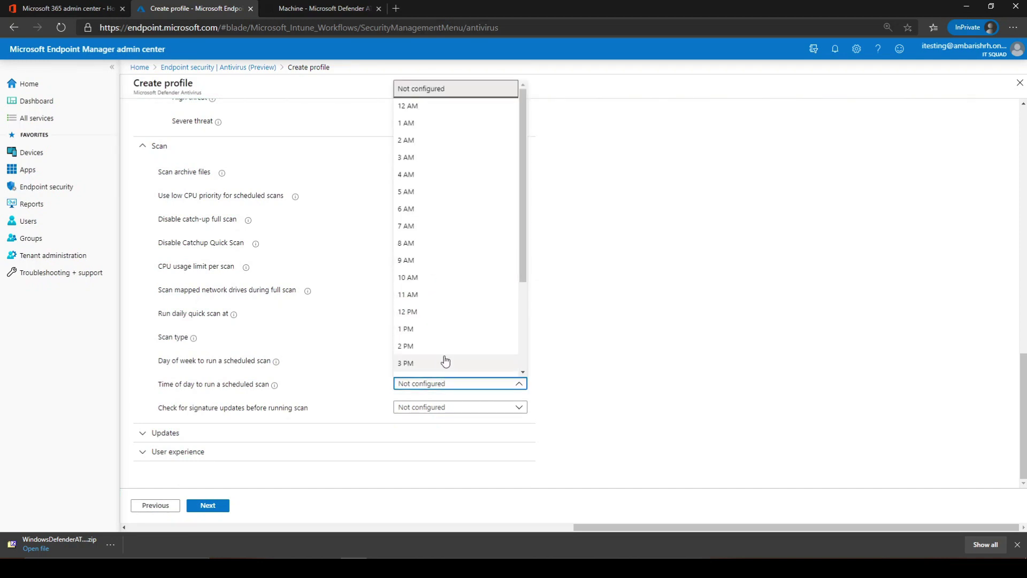
left_click(445, 346)
left_click(426, 407)
left_click(423, 439)
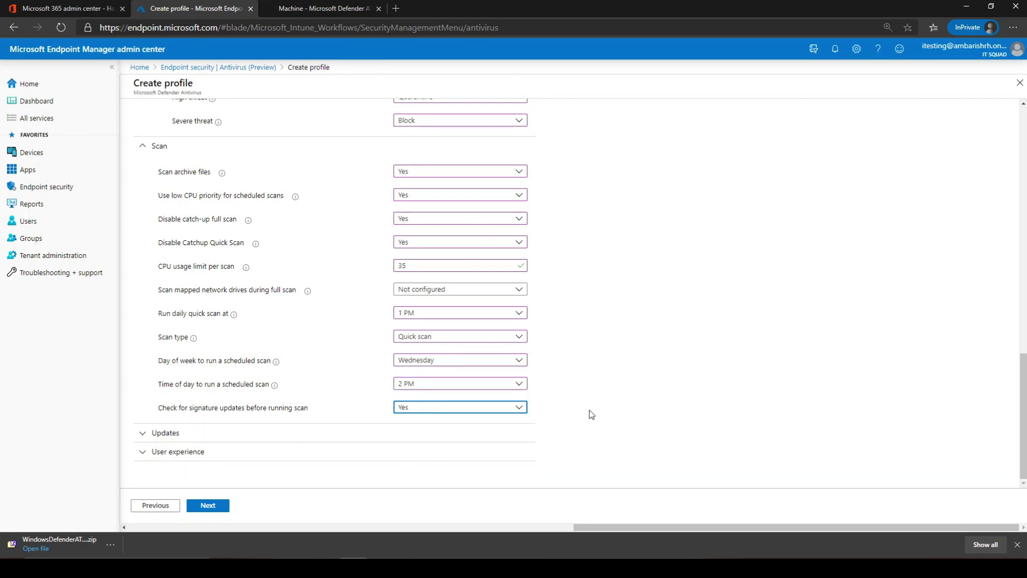
Set the security intelligence update check to every 6 hours and allow user access to the Microsoft Defender app
left_click(409, 432)
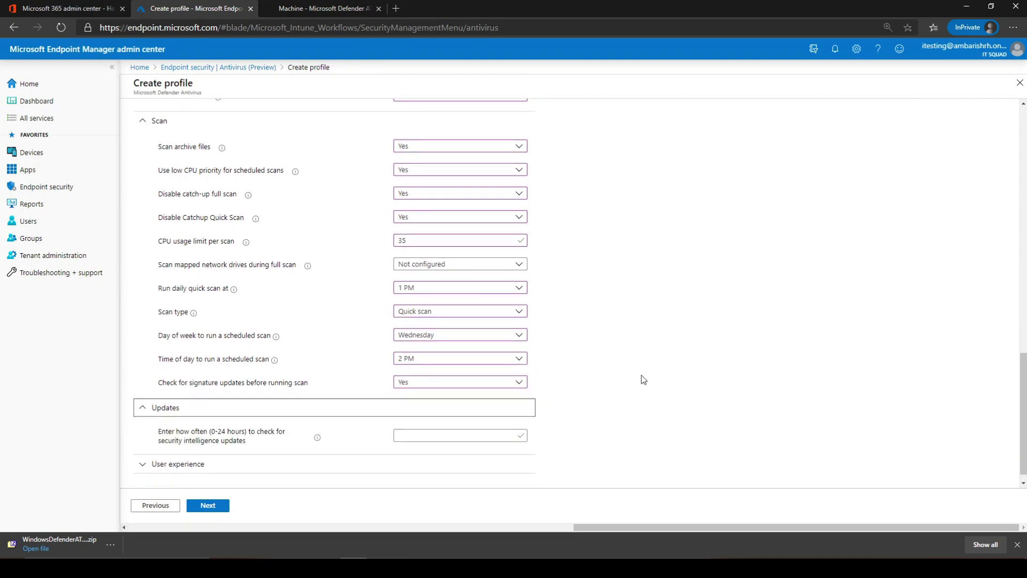
left_click(433, 436)
left_click(432, 436)
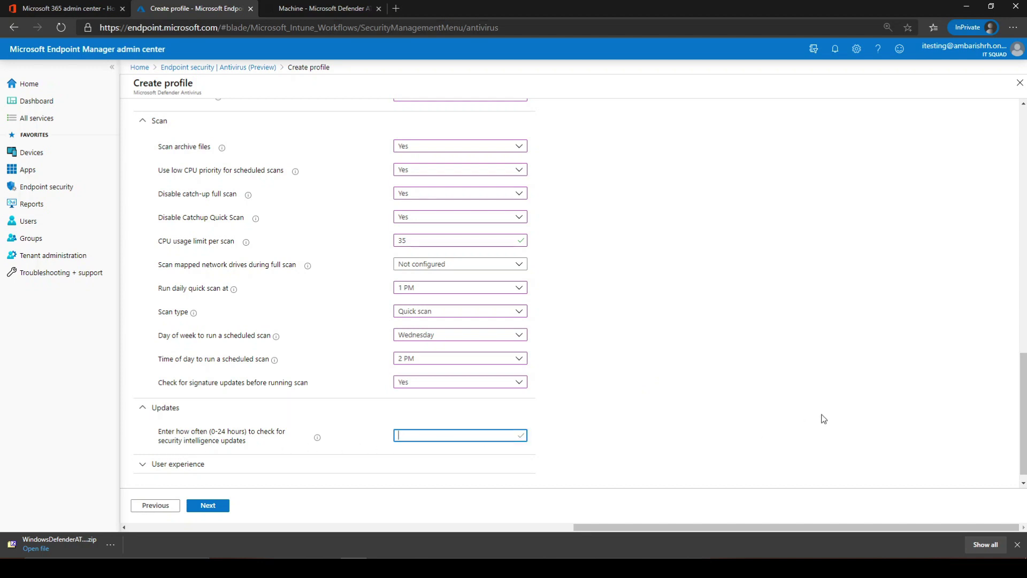
type("6")
left_click(486, 468)
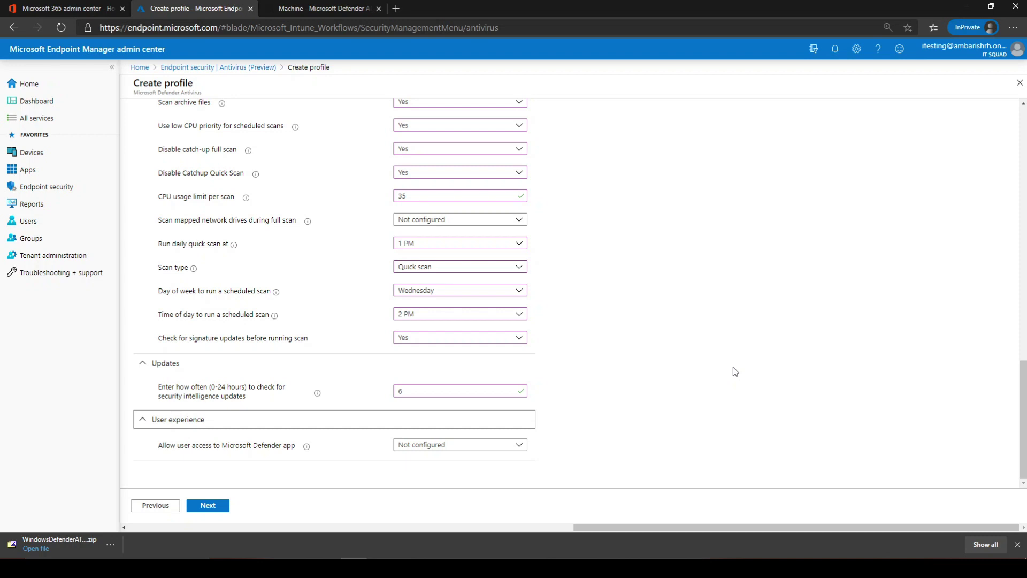
left_click(438, 450)
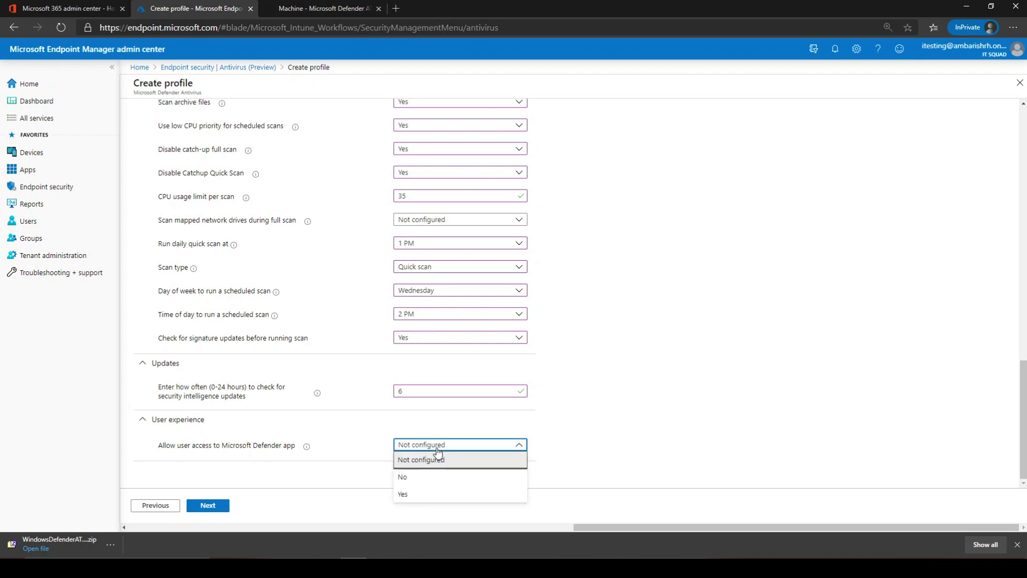
left_click(438, 493)
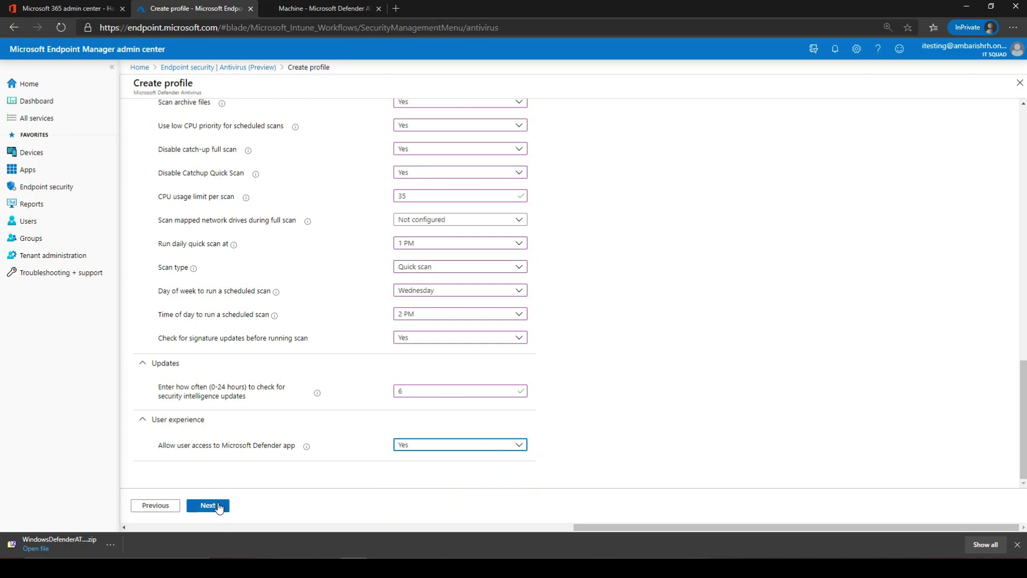
Finish the configuration settings and continue to the assignments without adding any scope tags
scroll(495, 296, "up", 3)
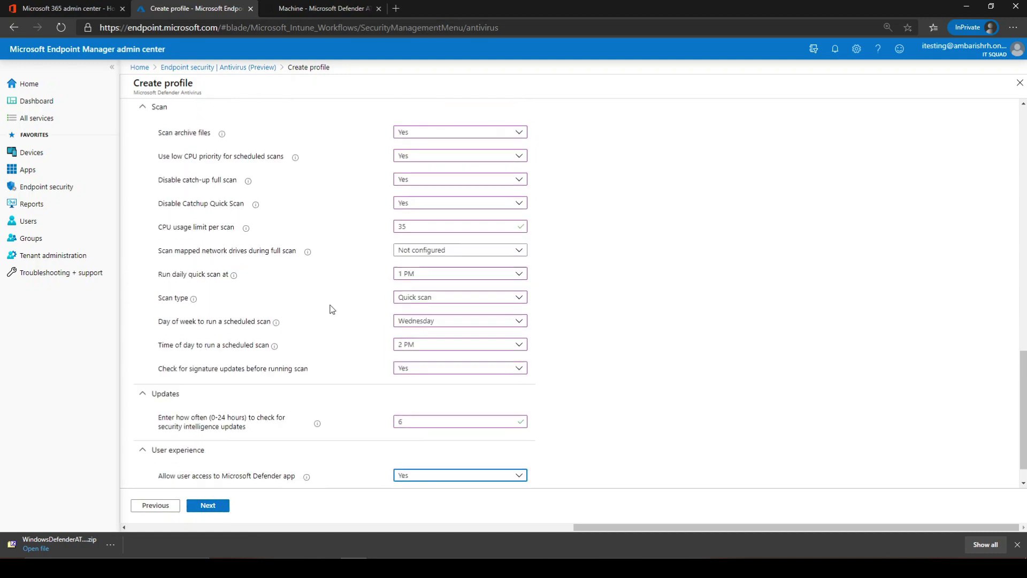
scroll(336, 305, "down", 3)
left_click(209, 506)
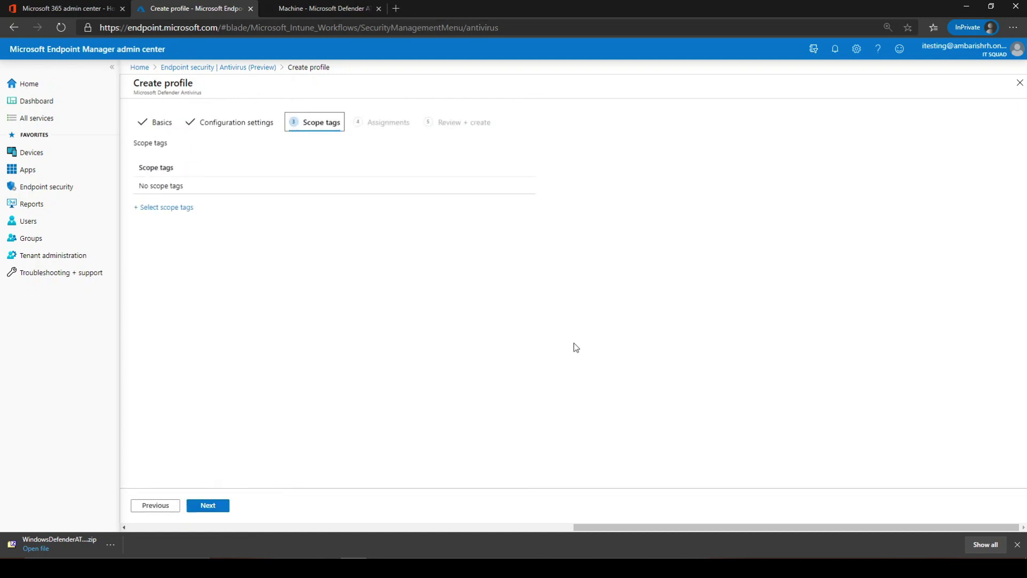
left_click(207, 504)
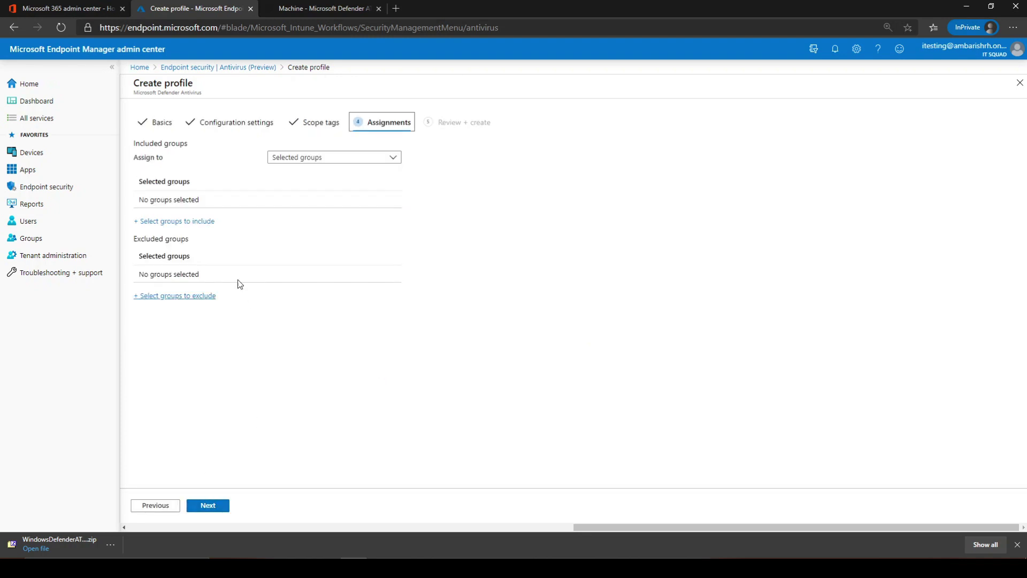
Include the MDATP Devices group in the profile's assignments and create the profile
left_click(194, 224)
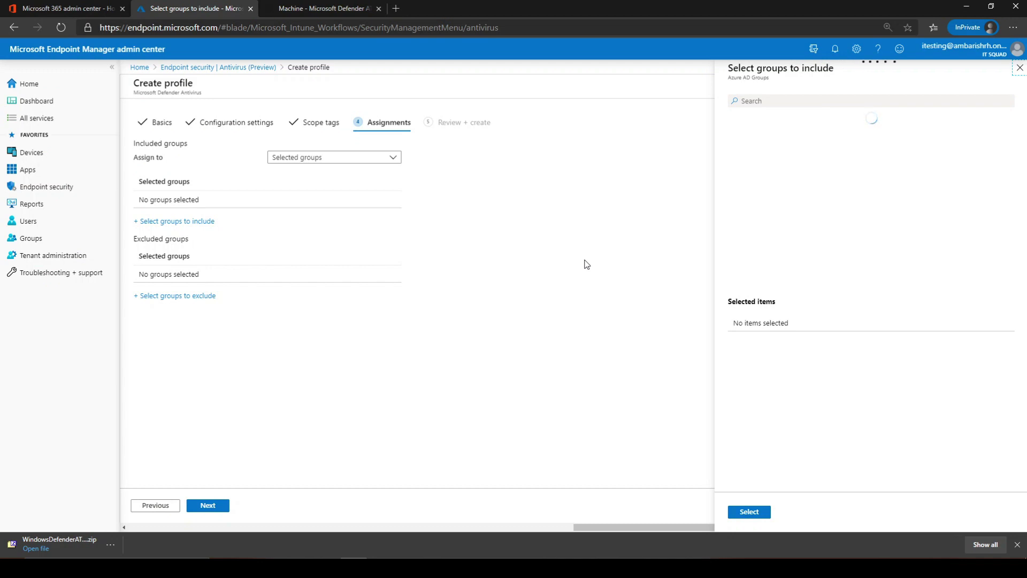
left_click(822, 102)
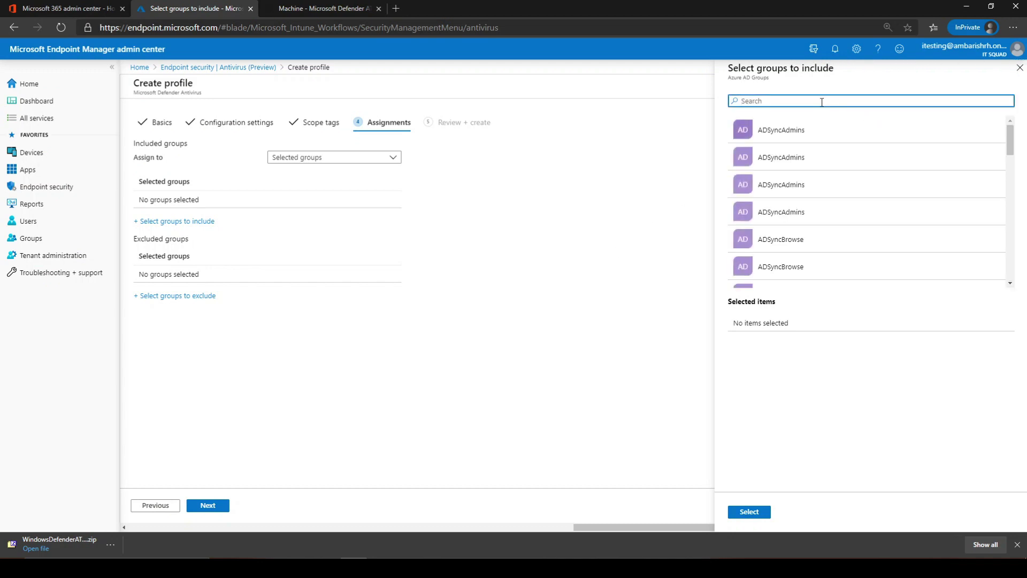
type("mda")
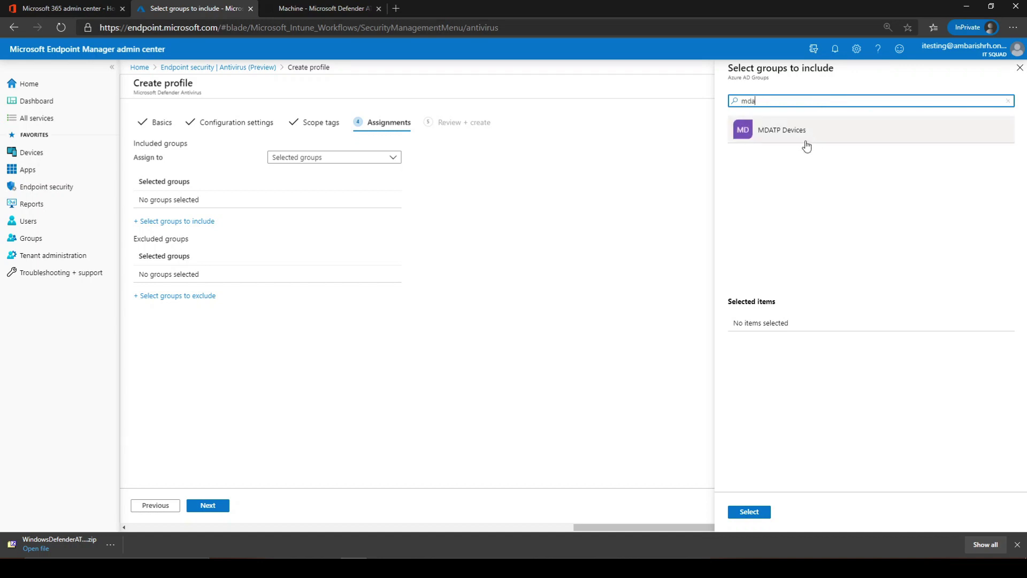
left_click(796, 137)
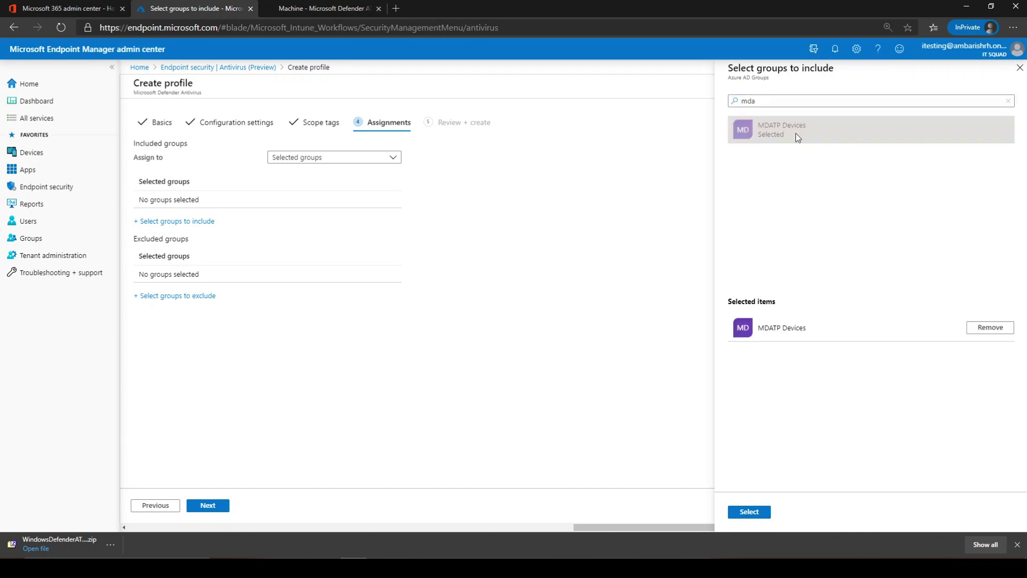
left_click(759, 513)
left_click(207, 505)
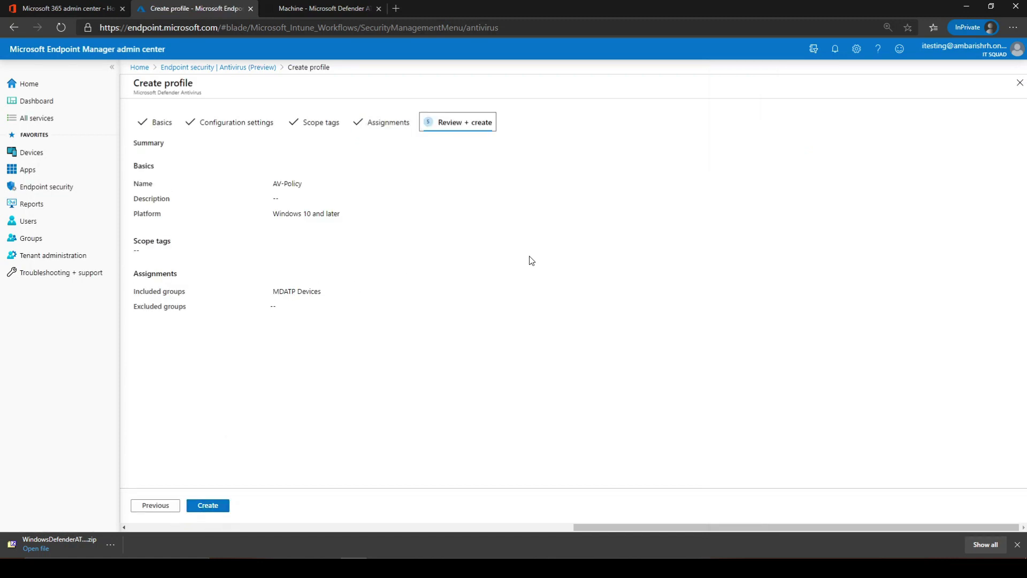
left_click(208, 506)
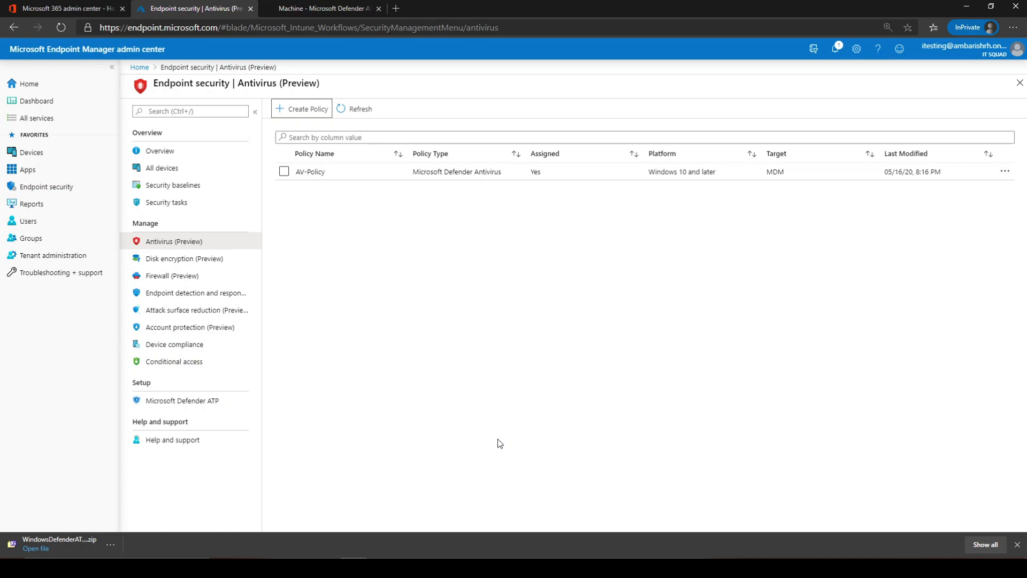
Open AV-Policy from the antivirus policy list and view its properties and device status
left_click(306, 172)
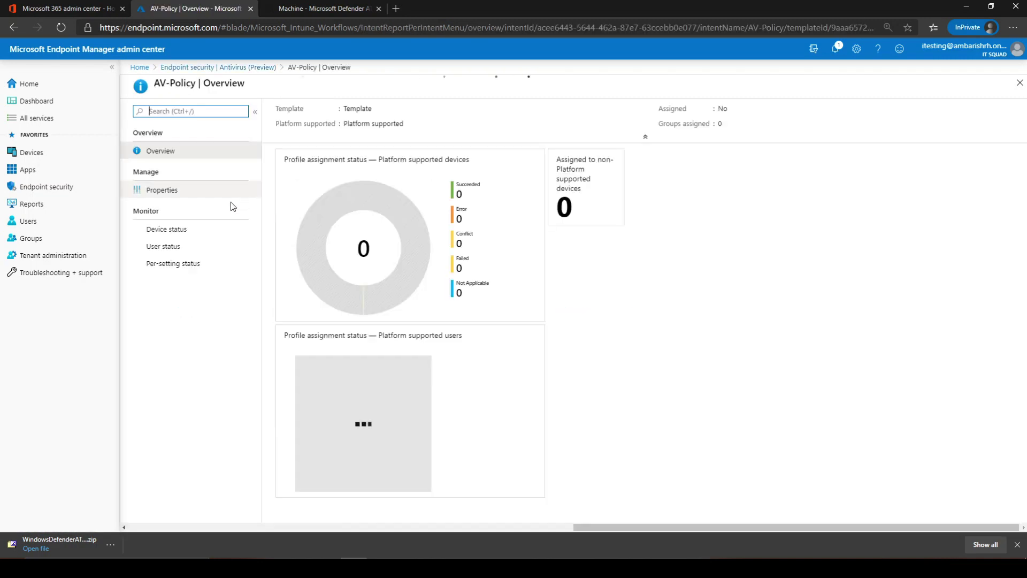
left_click(204, 195)
left_click(199, 230)
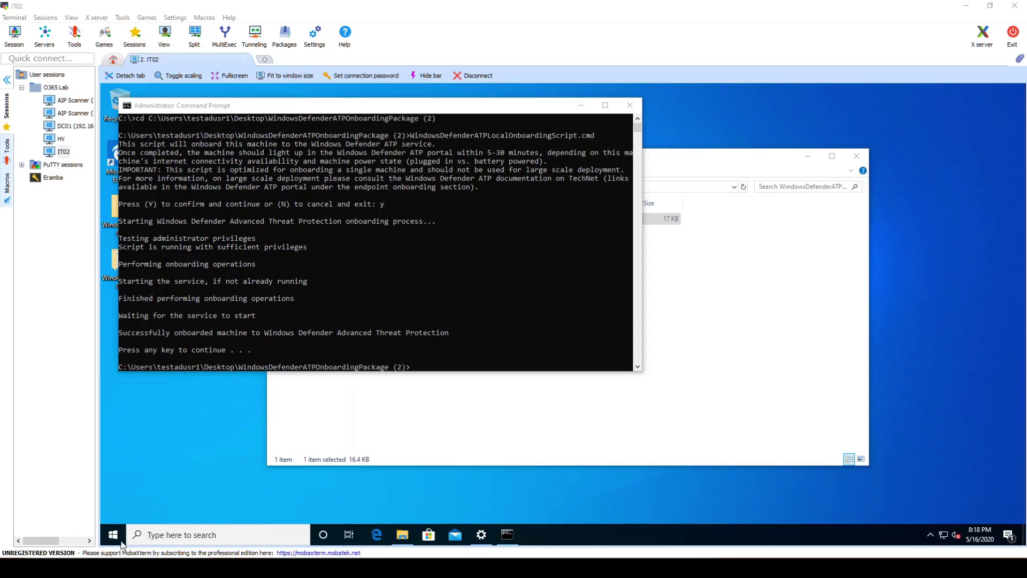
Switch to the IT02 remote session and review the device sync status on the Managed by IT Squad page in Settings
left_click(122, 544)
left_click(118, 485)
left_click(160, 407)
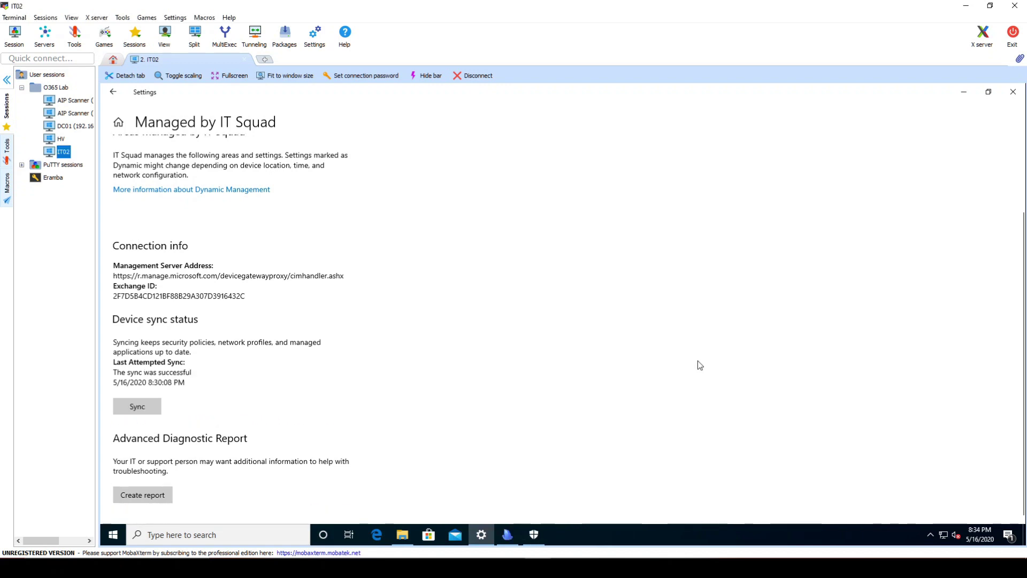
scroll(688, 359, "up", 1)
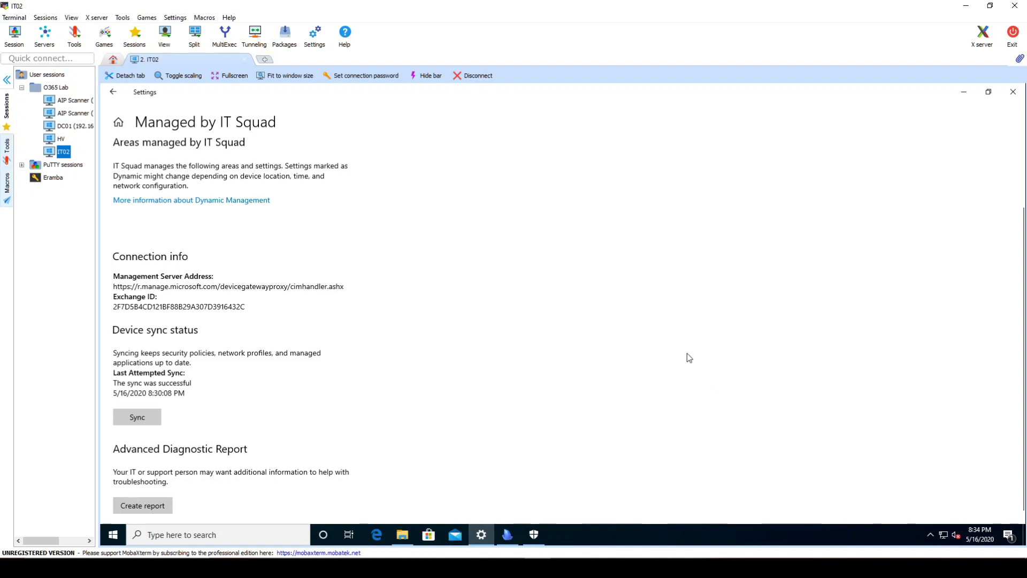
scroll(685, 347, "up", 2)
mouse_move(402, 535)
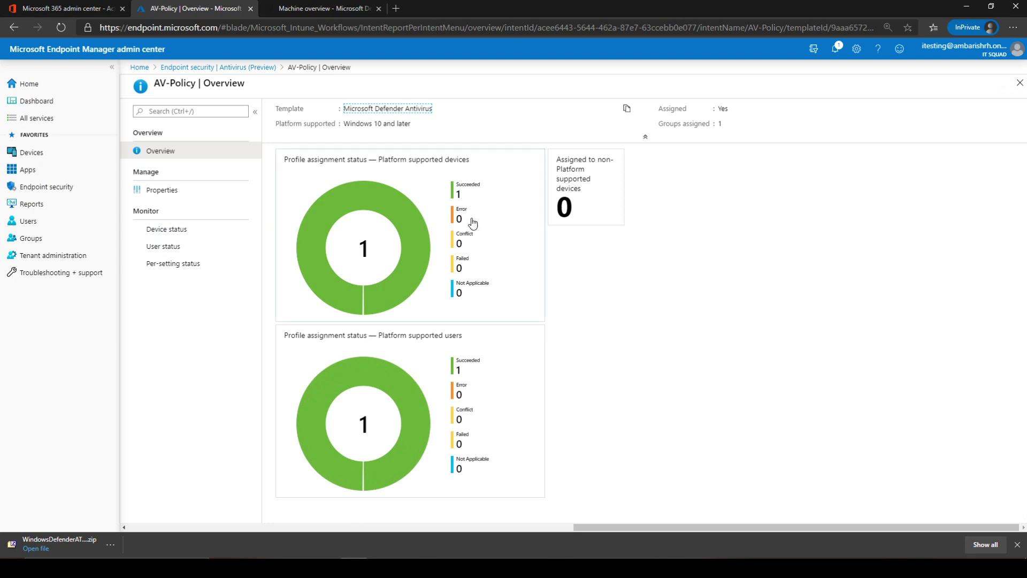
left_click(184, 228)
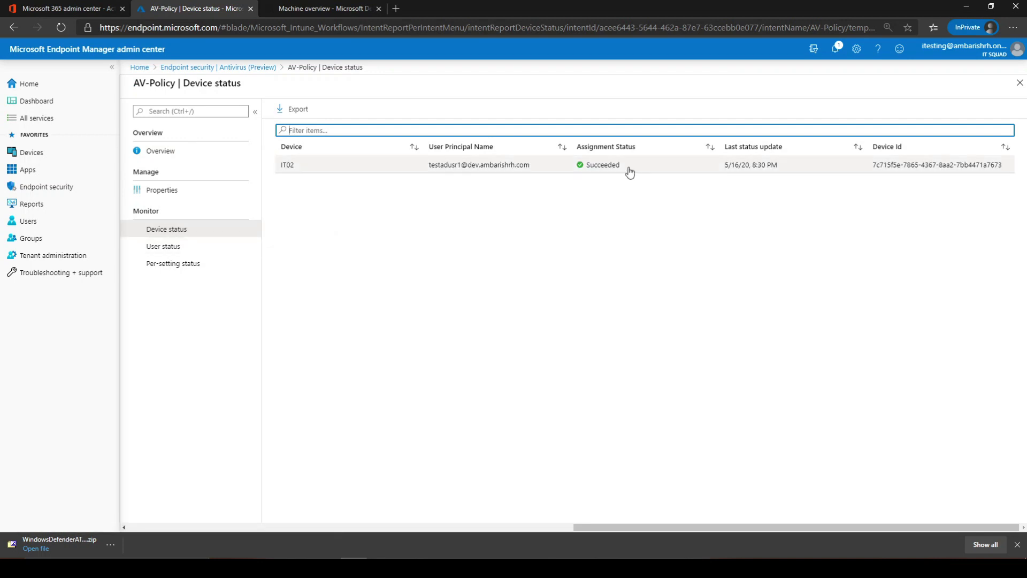
left_click(205, 252)
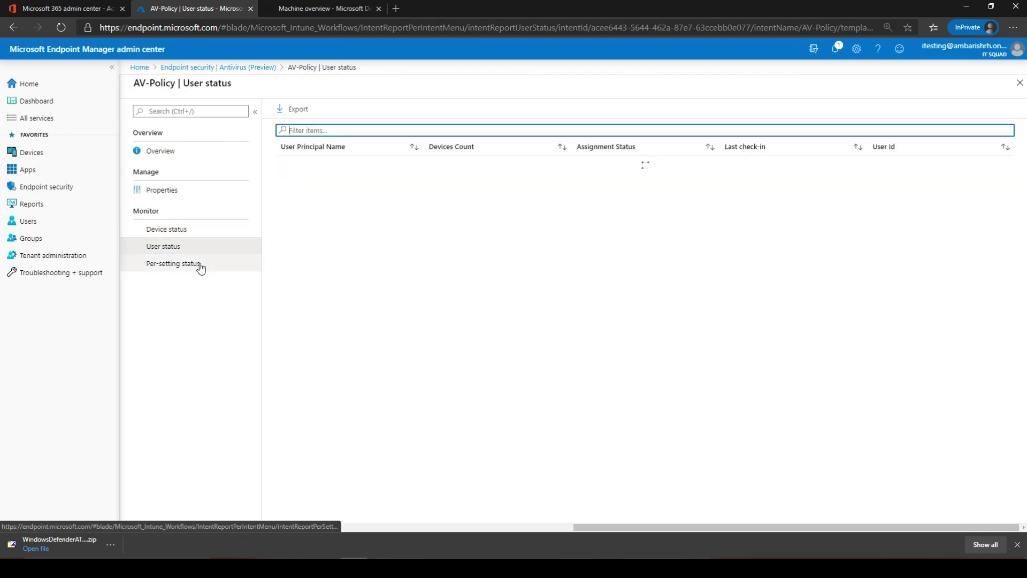
left_click(201, 268)
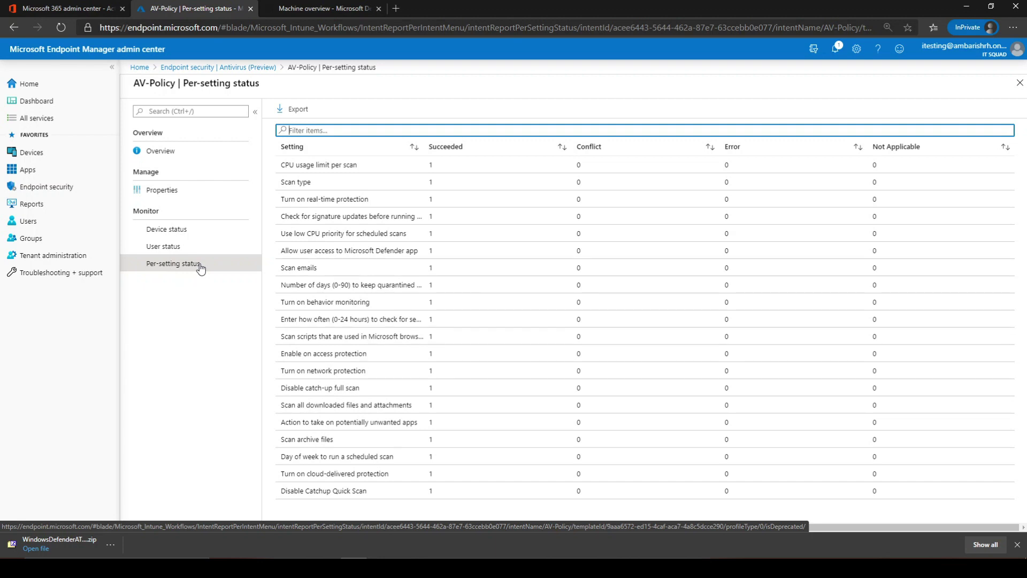
left_click(290, 268)
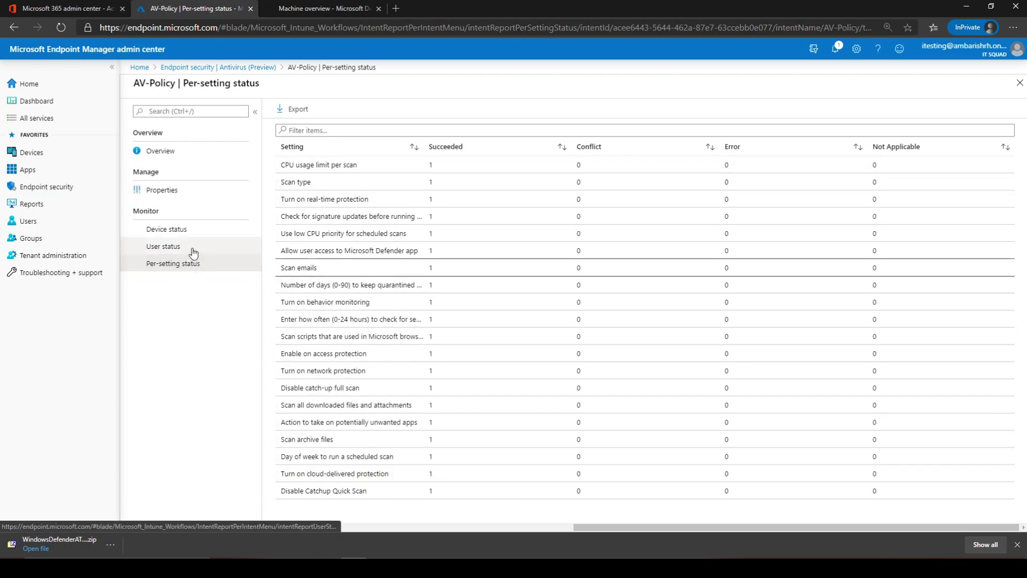
left_click(192, 229)
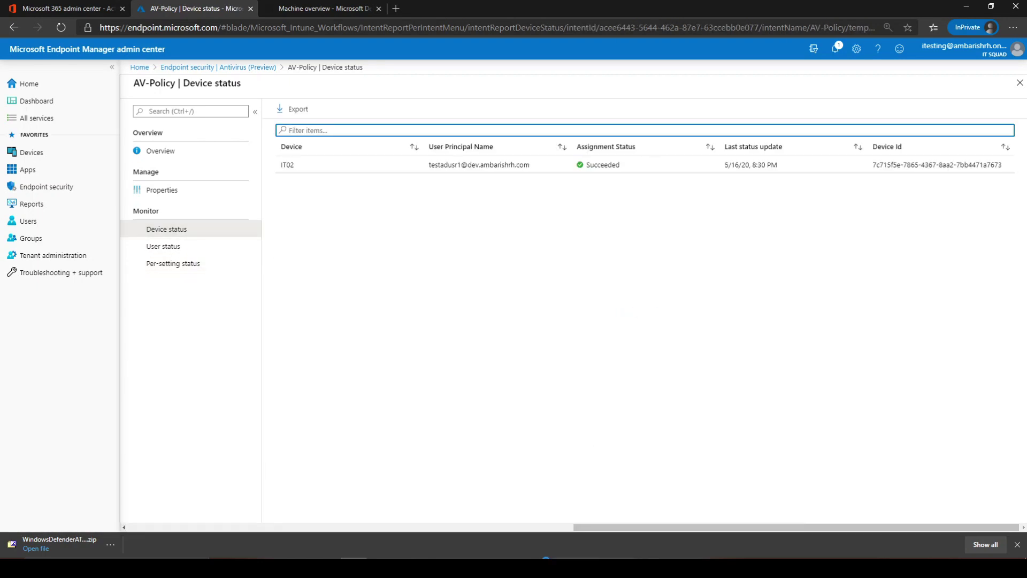
Switch to the IT02 remote session and open the Virus & threat protection settings in Windows Security for review
left_click(537, 568)
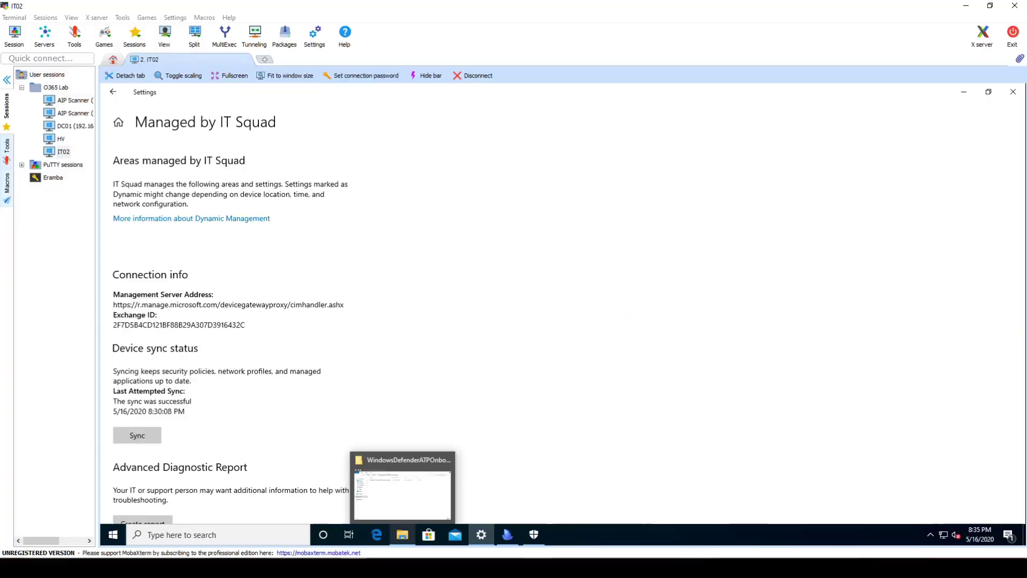
mouse_move(534, 535)
left_click(531, 473)
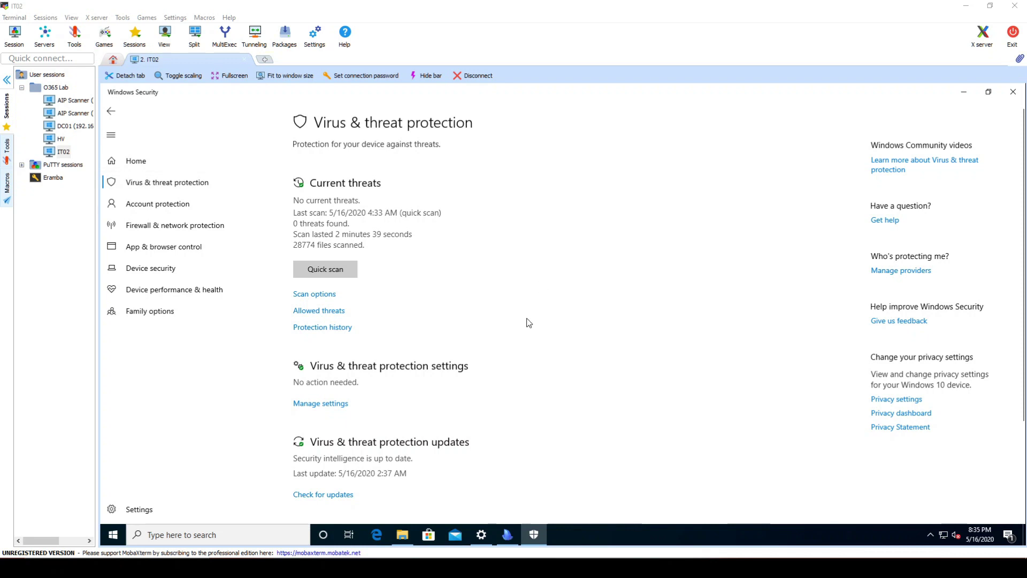
scroll(482, 332, "down", 1)
left_click(335, 391)
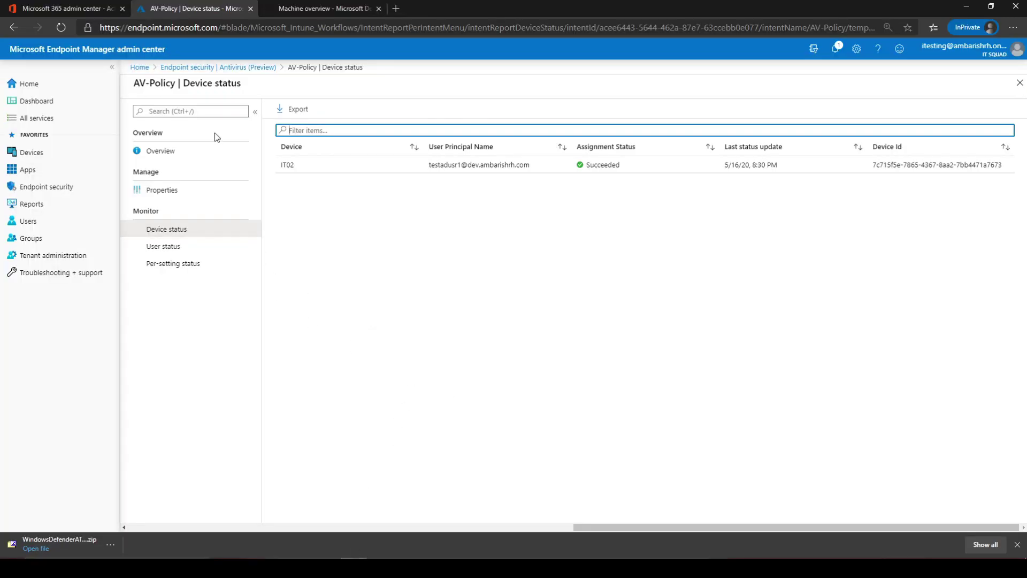
Return to the Antivirus (Preview) policy list in Endpoint Manager
left_click(218, 67)
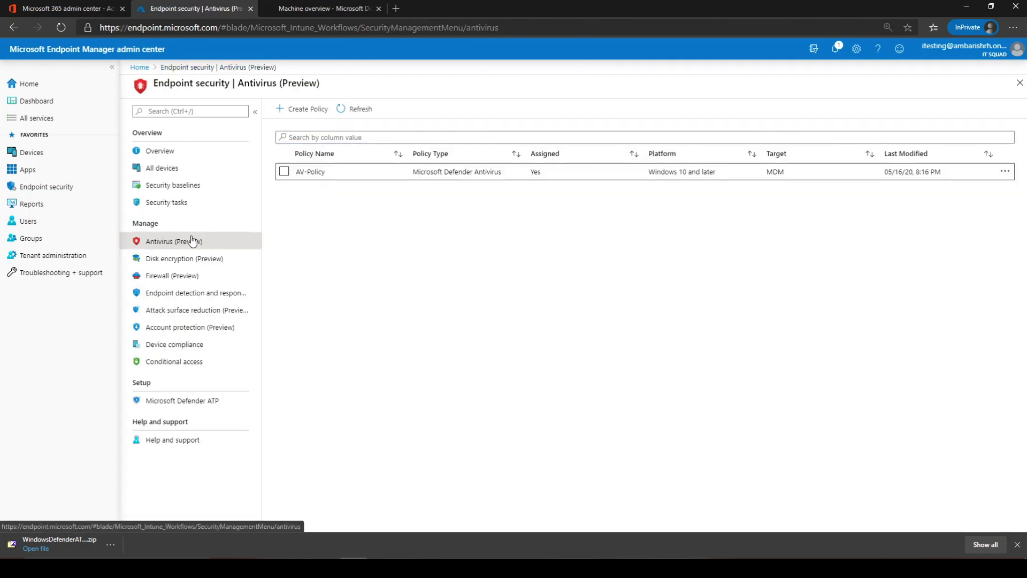
Start a new endpoint detection and response policy for Windows 10 and later, using the Endpoint detection and response profile
left_click(229, 294)
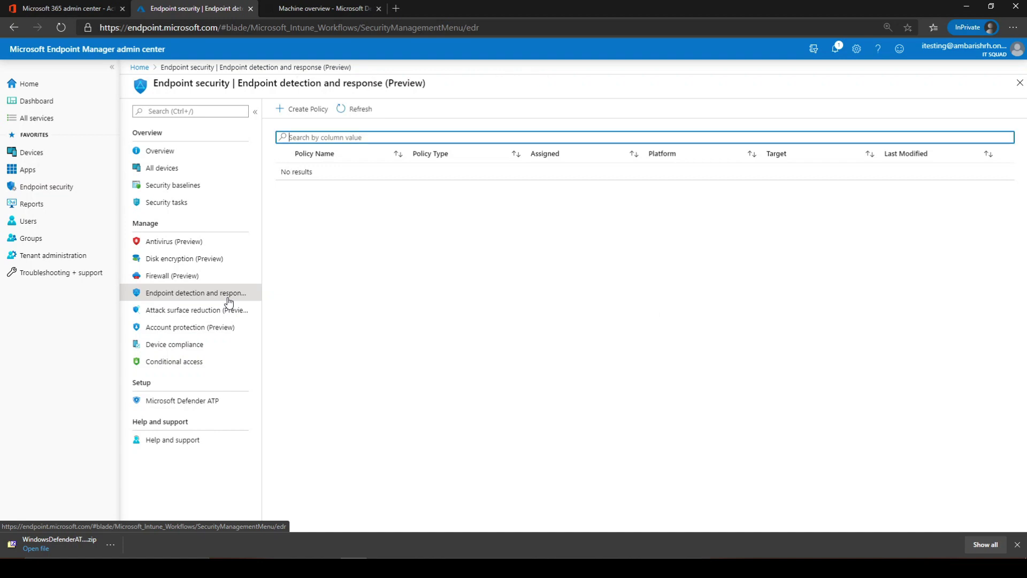
left_click(310, 109)
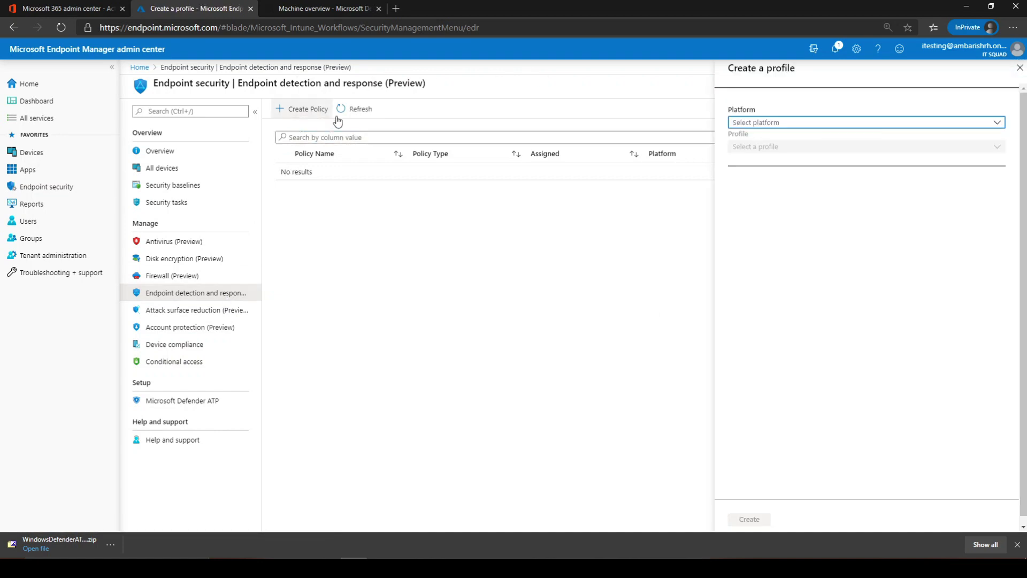
left_click(791, 126)
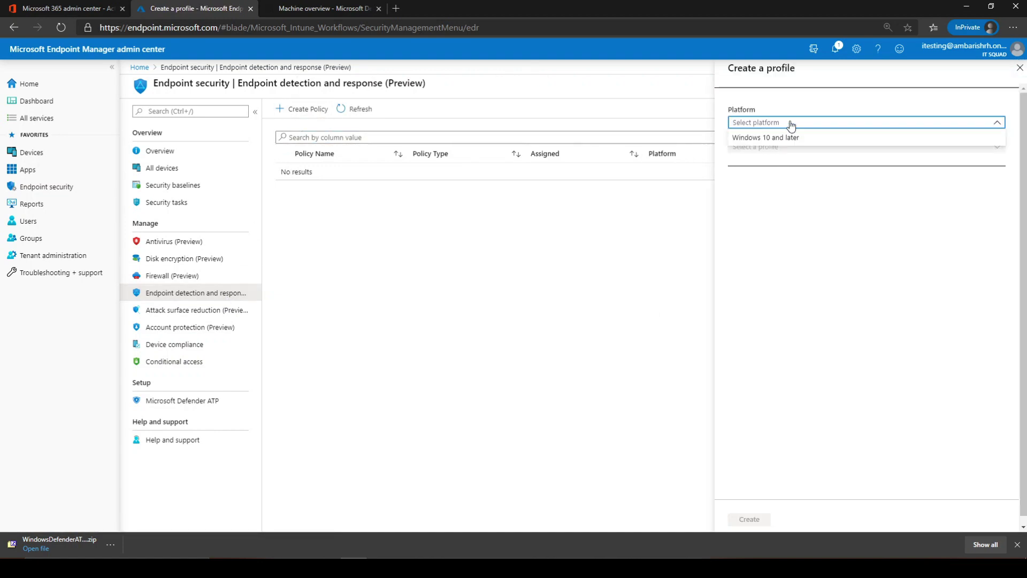
left_click(792, 136)
left_click(795, 148)
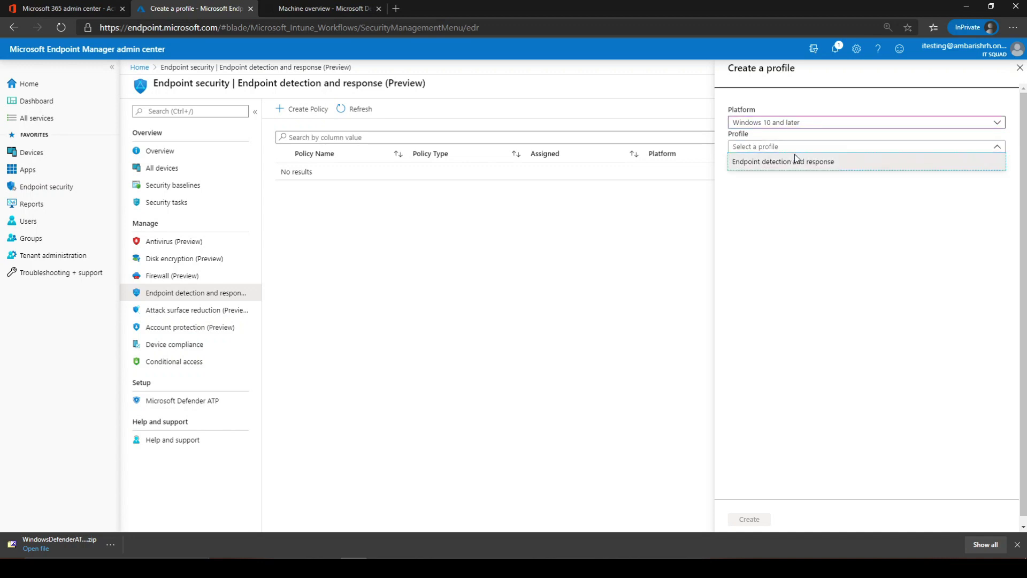
left_click(773, 161)
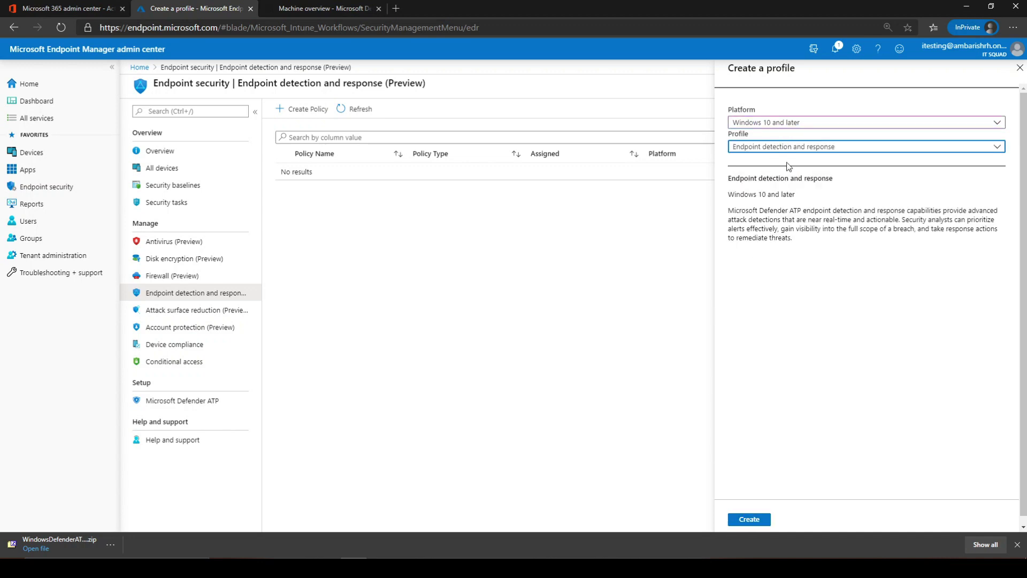
left_click(750, 519)
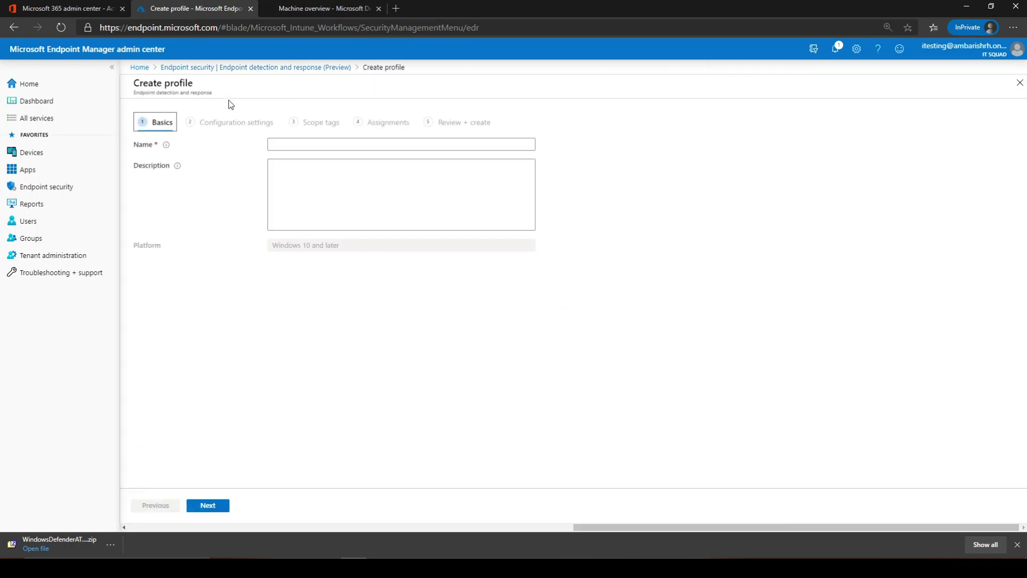
Name the new endpoint detection and response profile EDR Policy and proceed to its configuration settings
left_click(324, 146)
type("E")
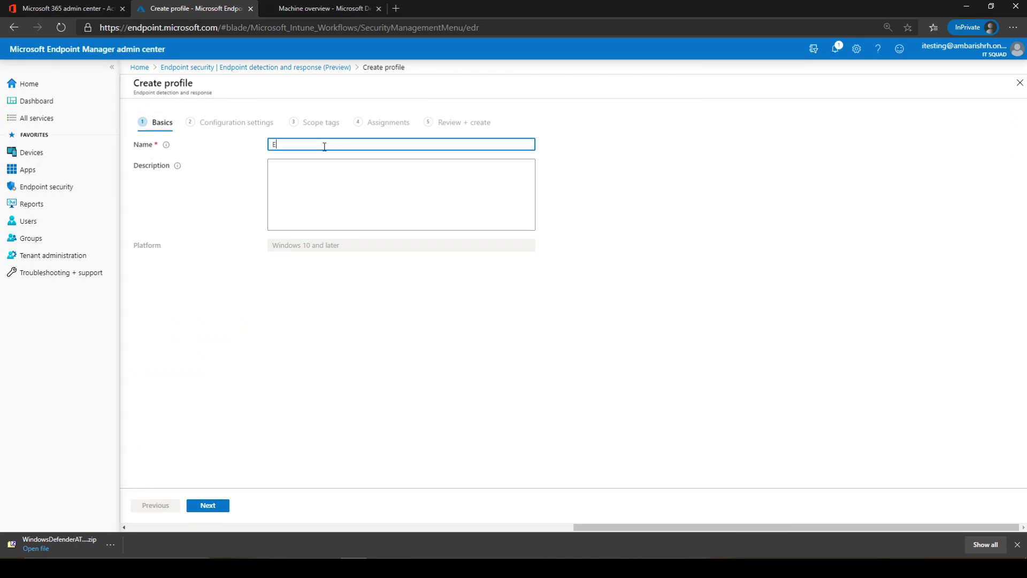
type("DR Policy")
left_click(208, 511)
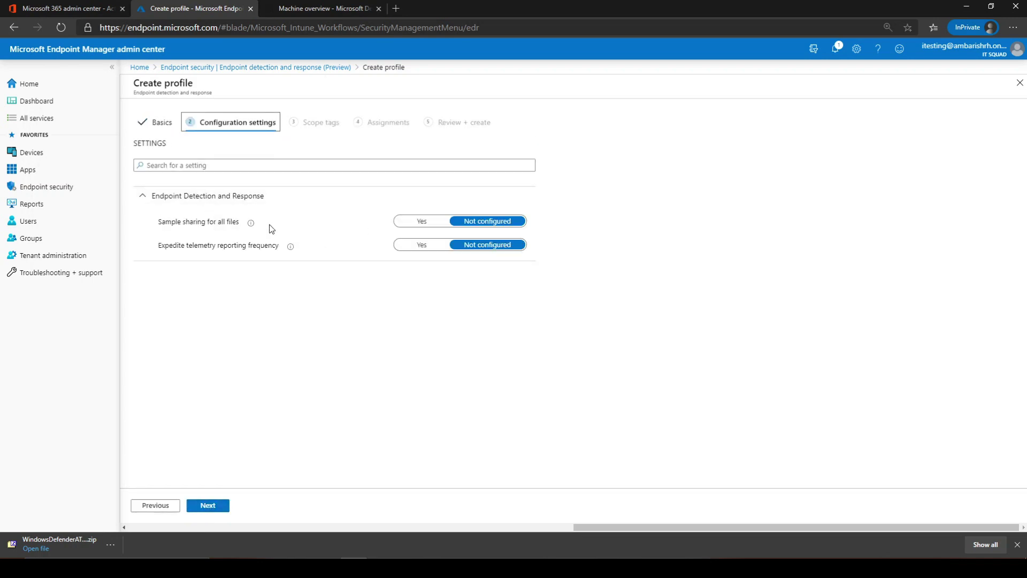
Set sample sharing for all files and expedited telemetry reporting frequency to Yes, then continue to the profile's assignments
mouse_move(252, 225)
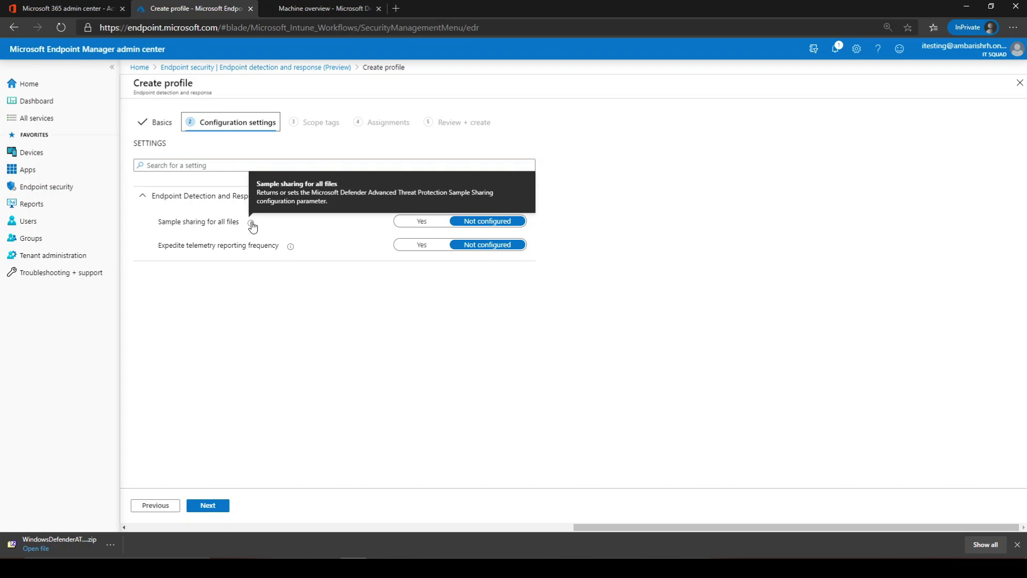
left_click(422, 223)
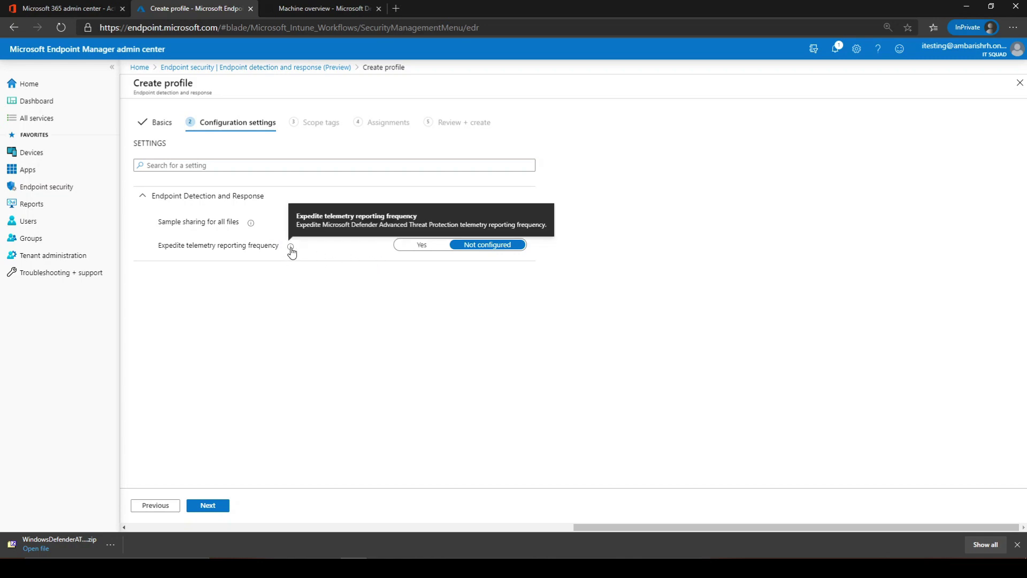
left_click(421, 246)
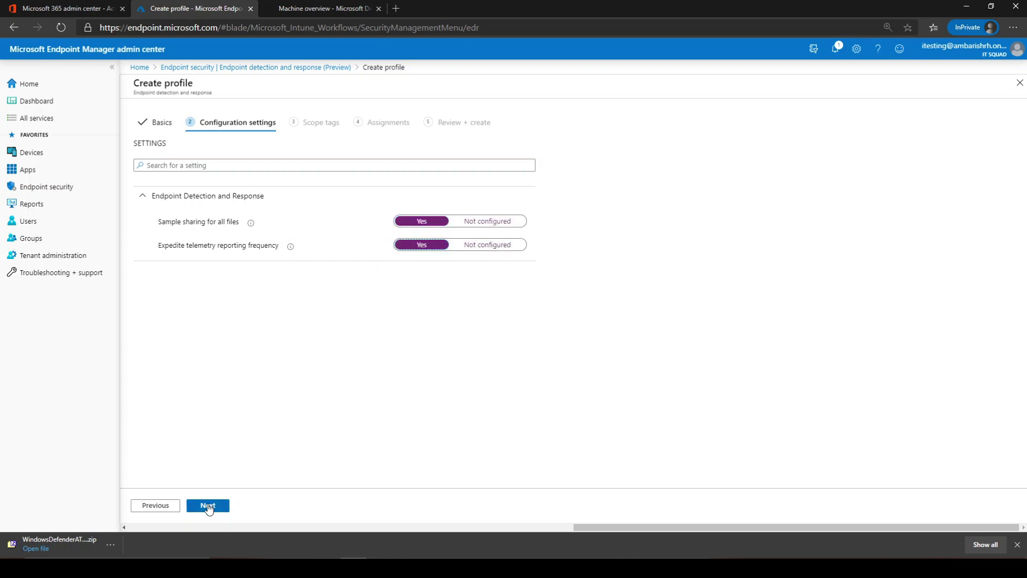
left_click(208, 505)
left_click(217, 506)
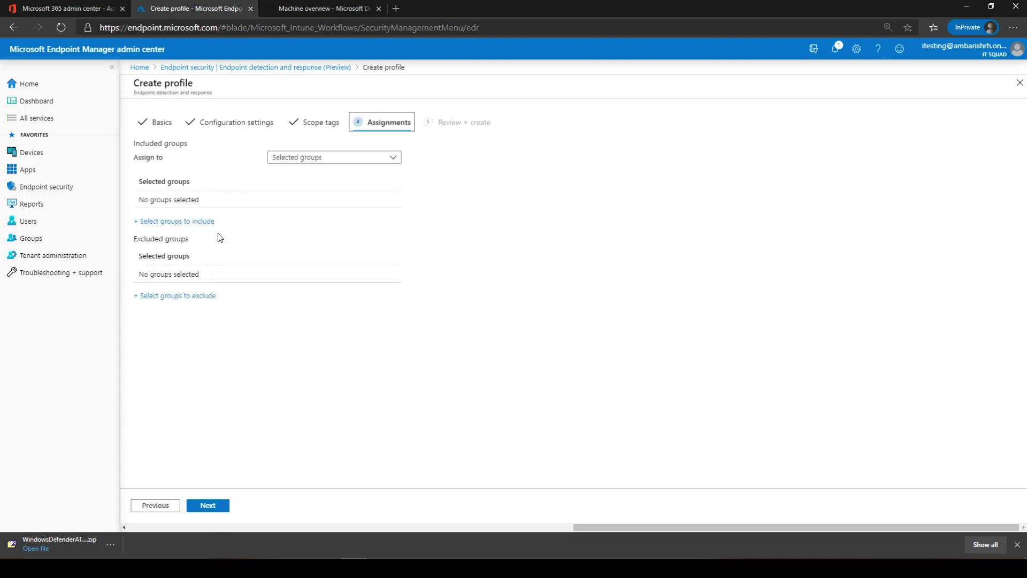
Assign EDR Policy to the MDATP Devices group and create the profile
left_click(177, 221)
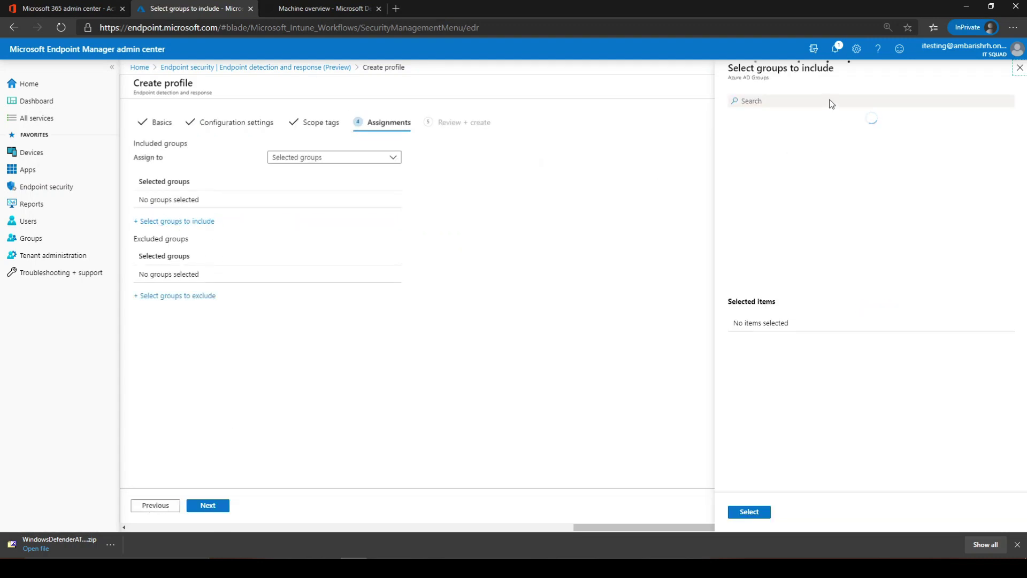
left_click(828, 102)
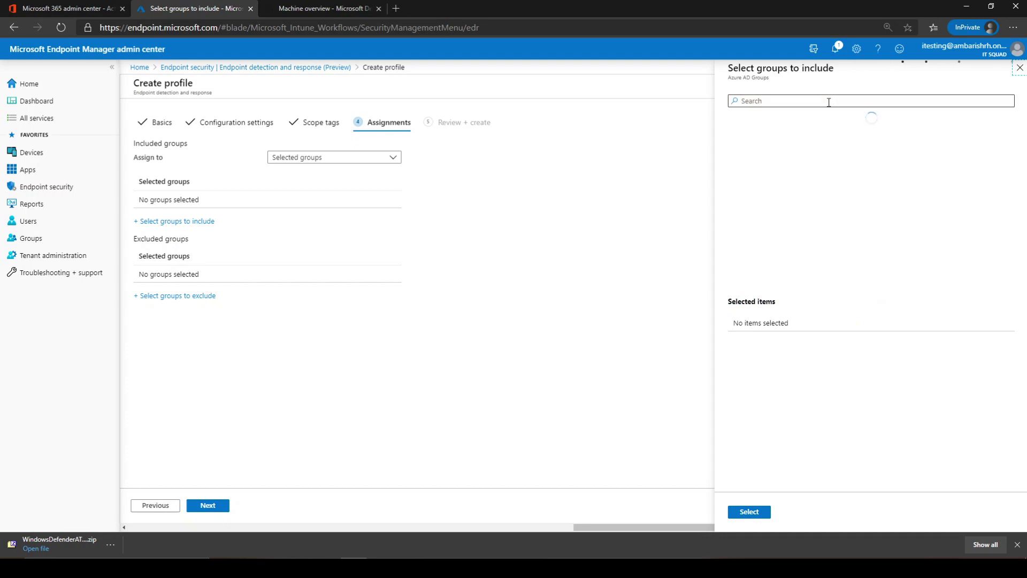
type("mdat")
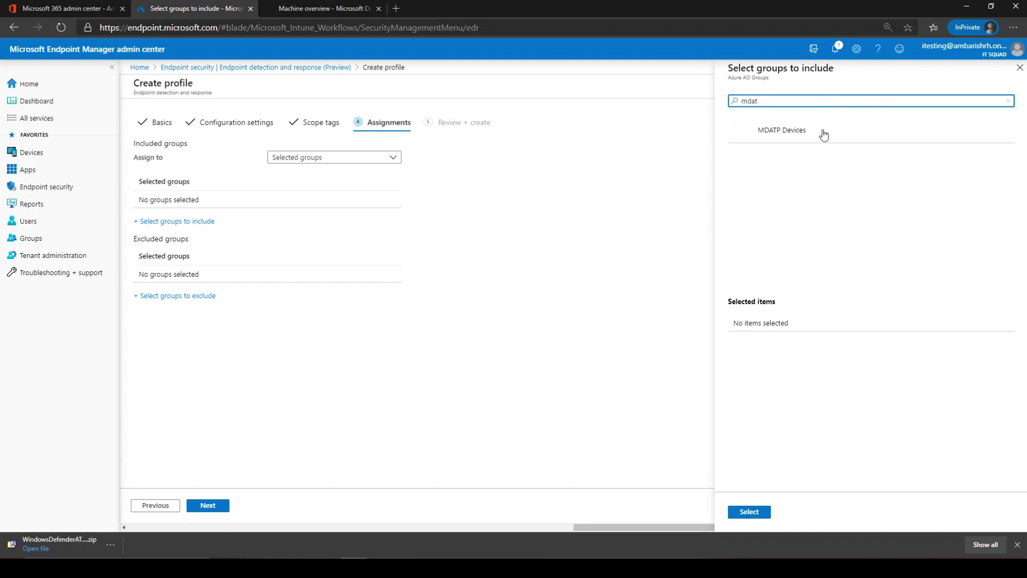
left_click(824, 130)
left_click(749, 512)
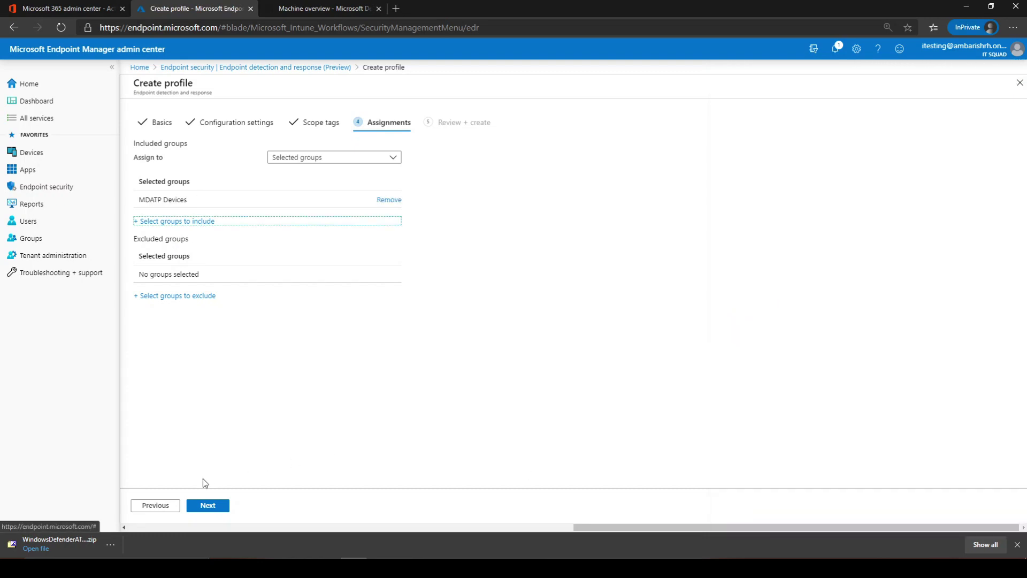
left_click(203, 508)
left_click(203, 508)
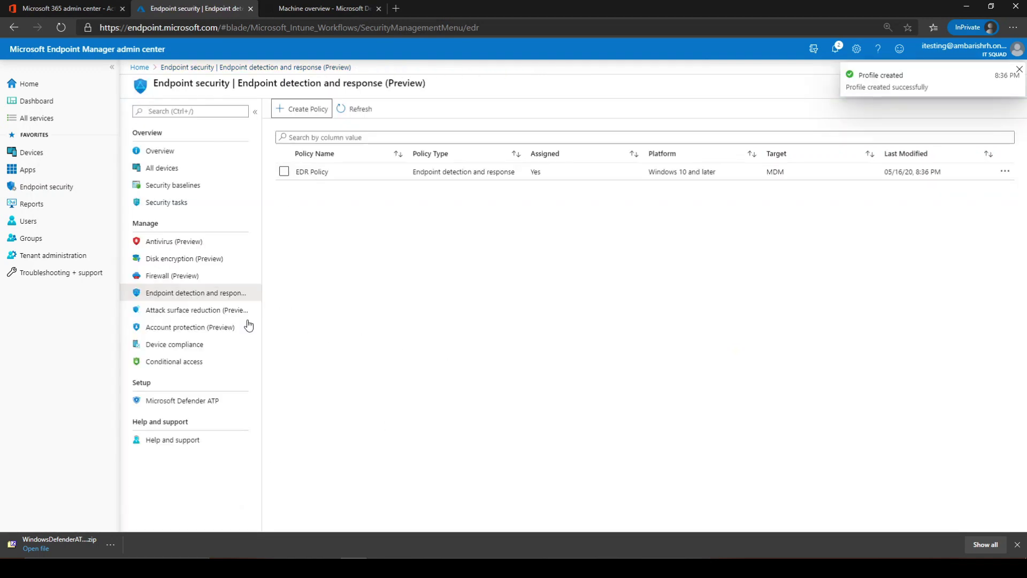
Start a new attack surface reduction policy for Windows 10 and later, using the Attack surface reduction rules profile
left_click(221, 315)
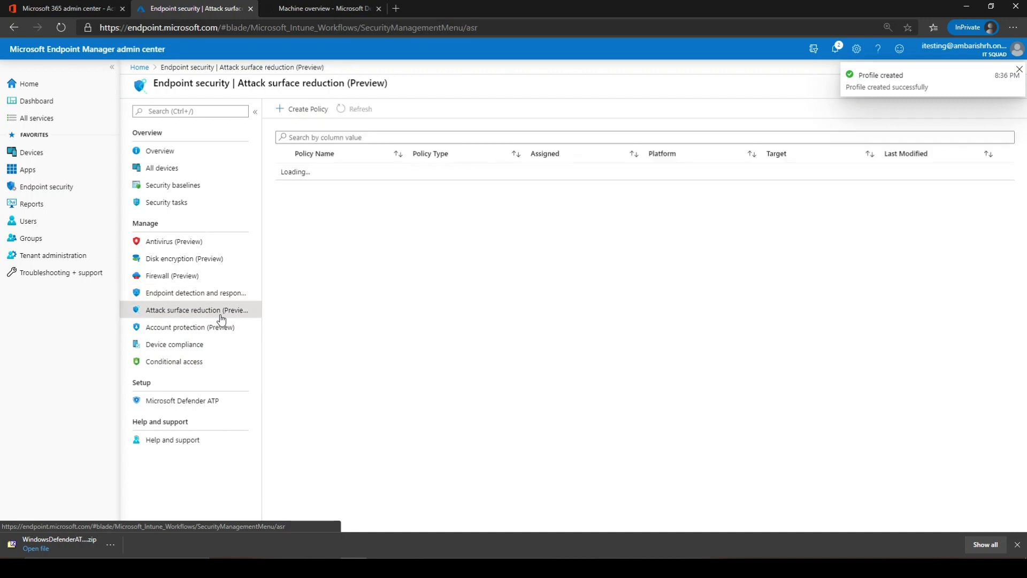
left_click(303, 108)
left_click(813, 124)
left_click(811, 138)
left_click(811, 154)
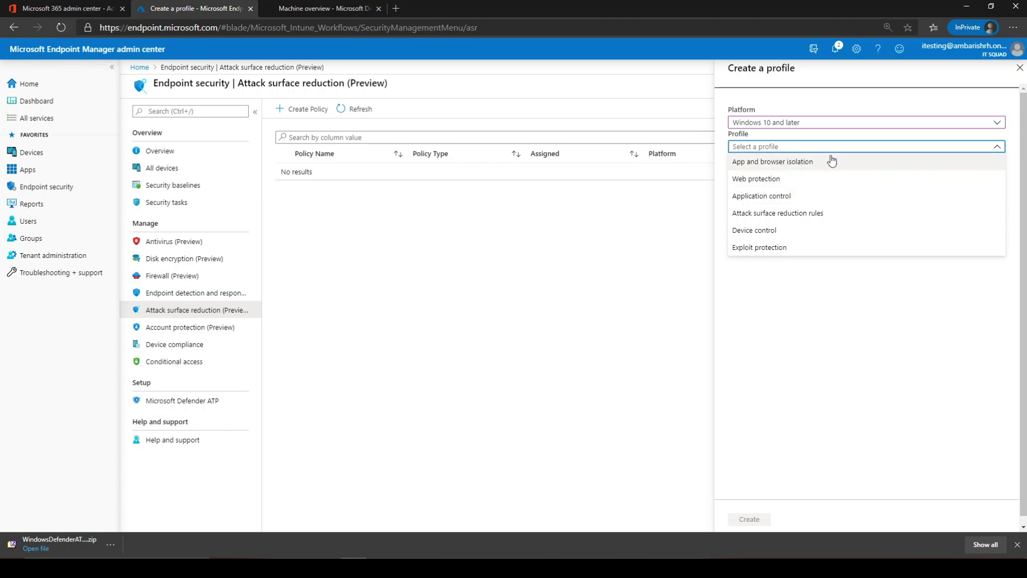
left_click(820, 214)
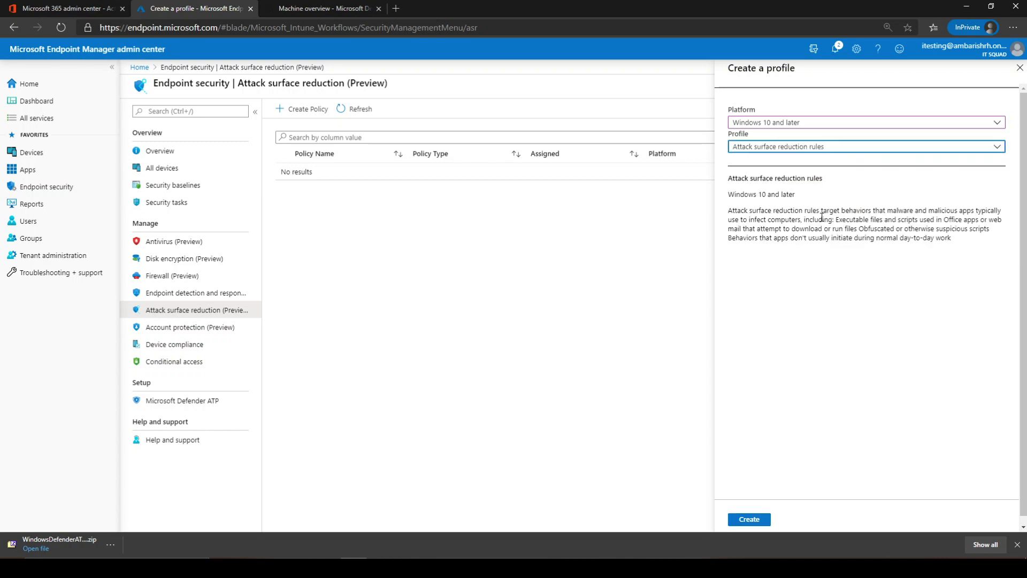
left_click(750, 520)
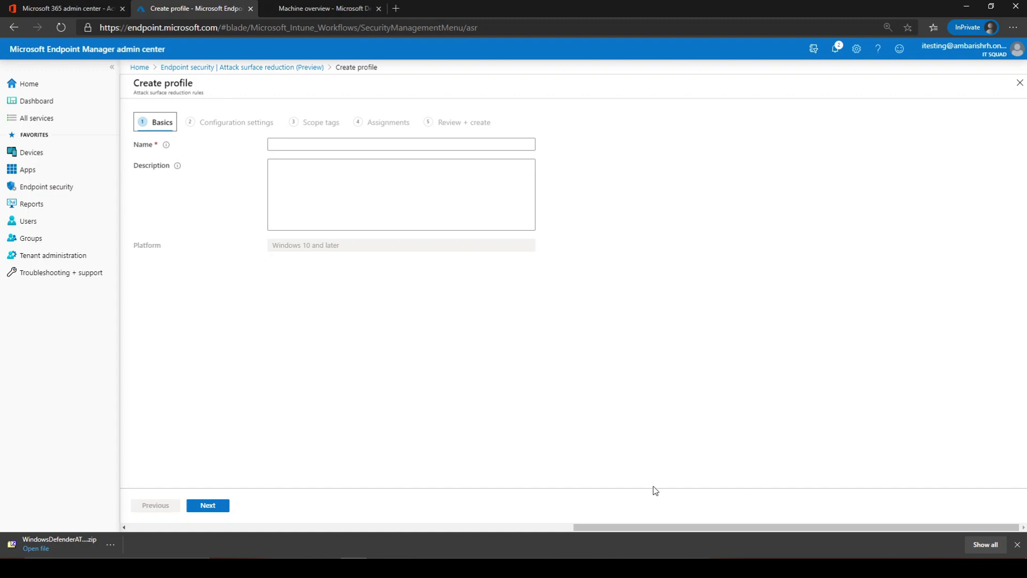
Name the attack surface reduction profile ASR Policy and proceed to its configuration settings
left_click(294, 138)
type("ASR")
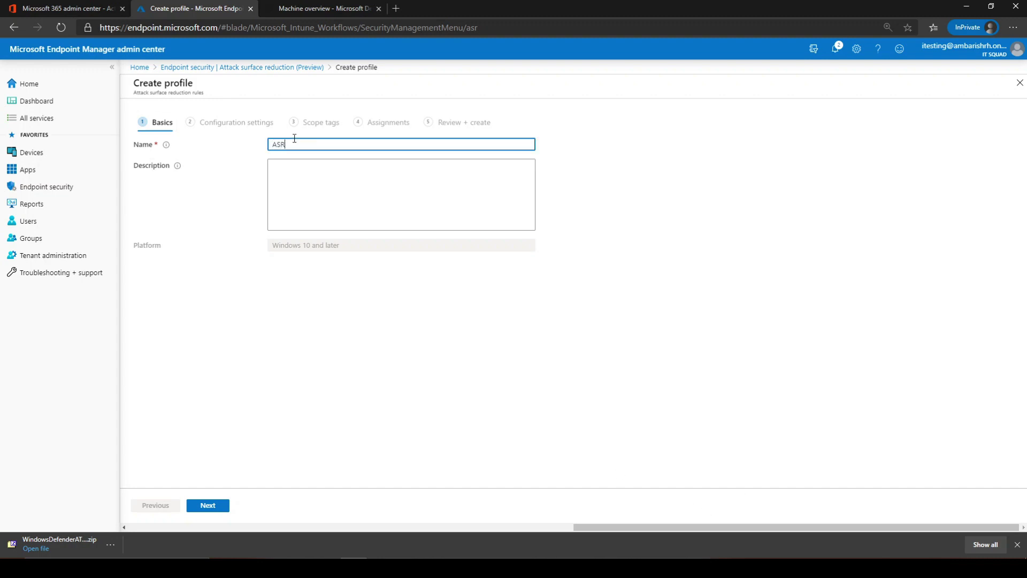
type(" Policty")
key("BackSpace")
type("y")
left_click(202, 506)
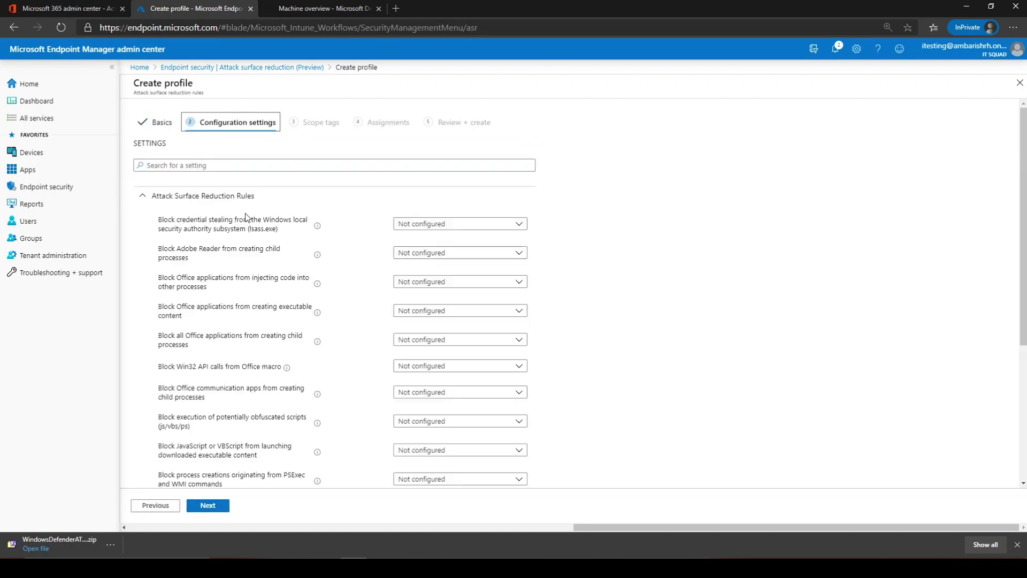
Set the rules blocking lsass.exe credential stealing and Adobe Reader child processes to Audit mode
left_click(475, 225)
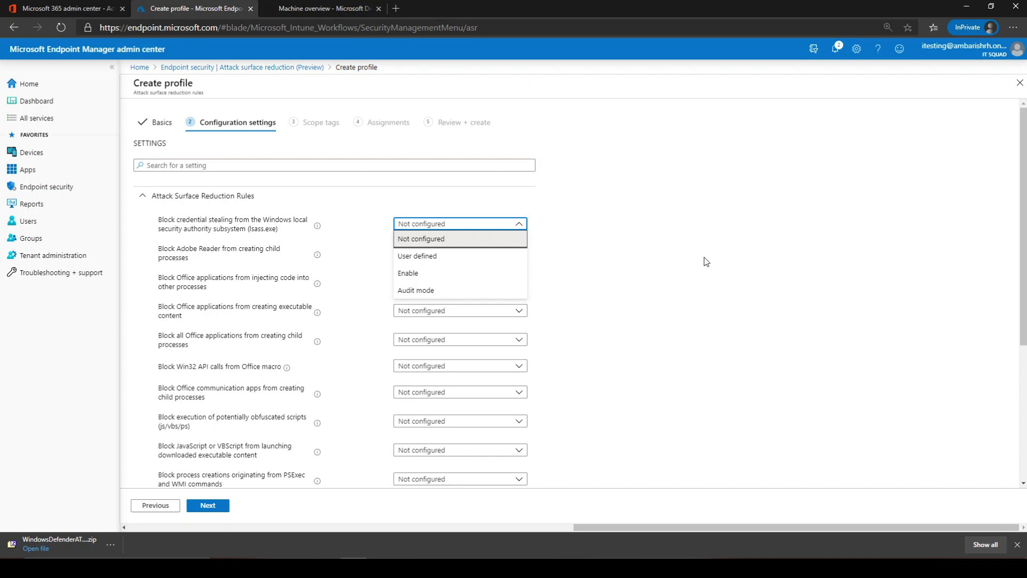
left_click(494, 290)
left_click(478, 253)
left_click(192, 237)
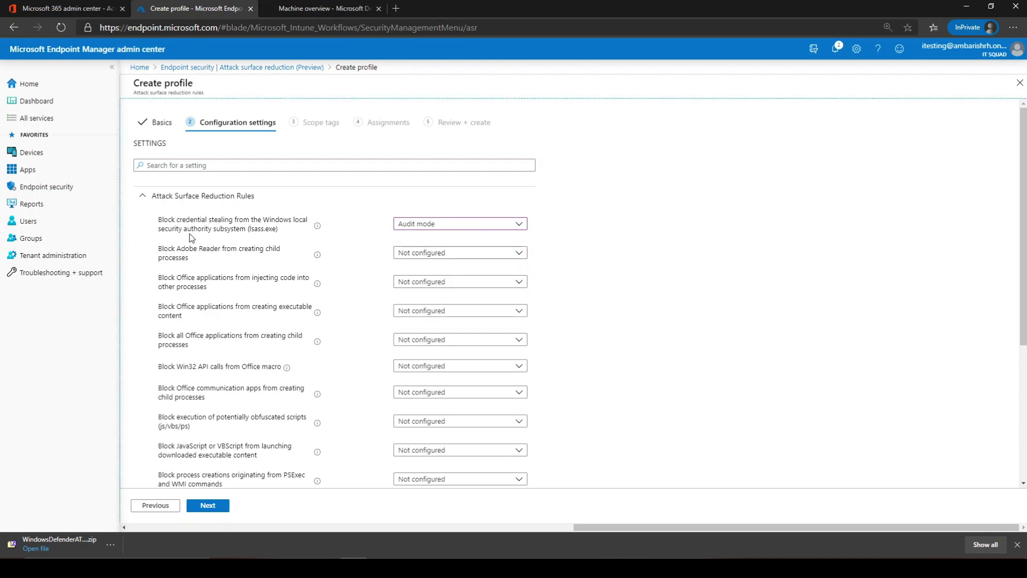
left_click(409, 261)
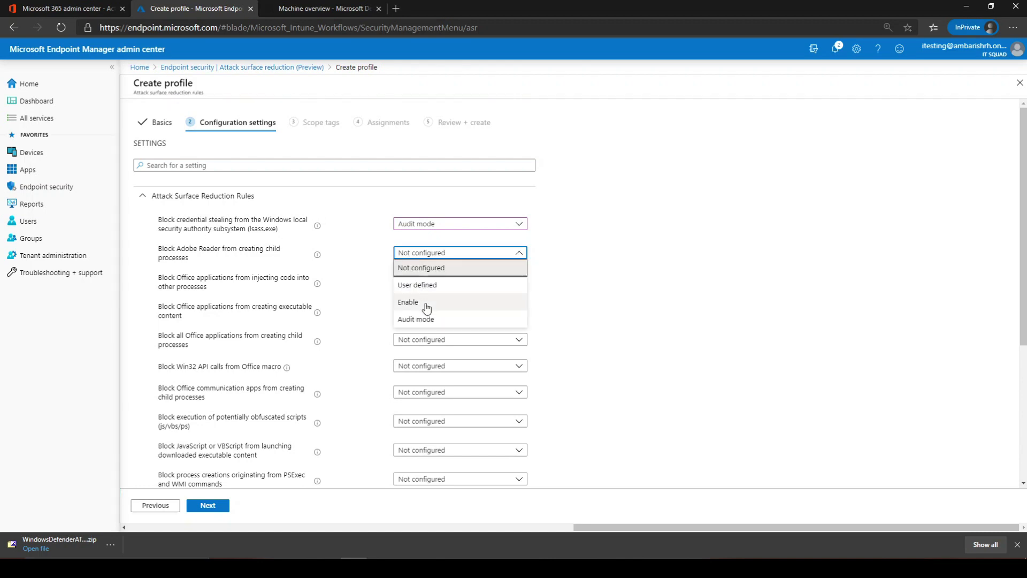
left_click(433, 321)
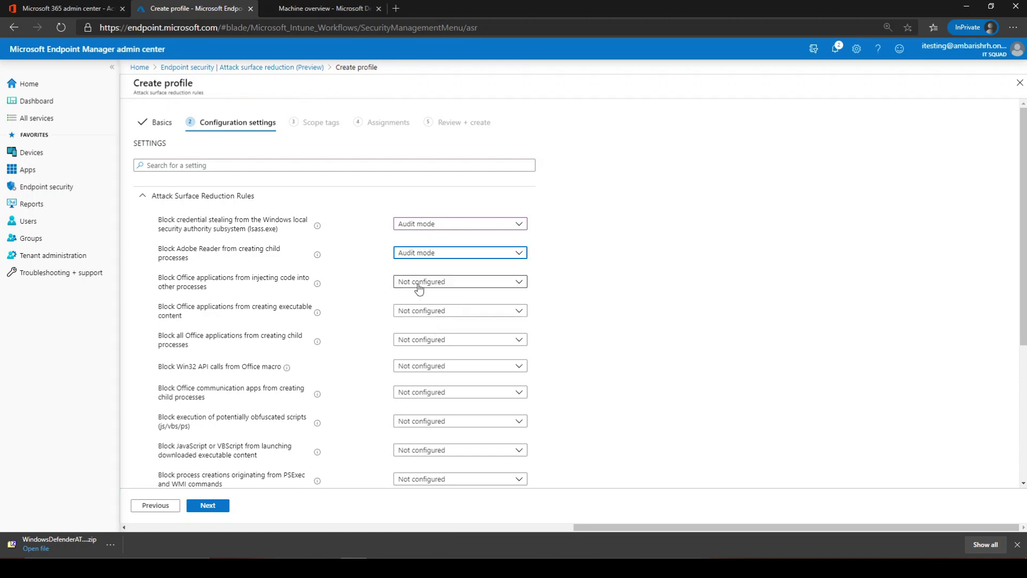
Set the Office rules for code injection, executable content, child processes, macro Win32 API calls and communication apps' child processes to Audit mode
left_click(418, 284)
left_click(426, 331)
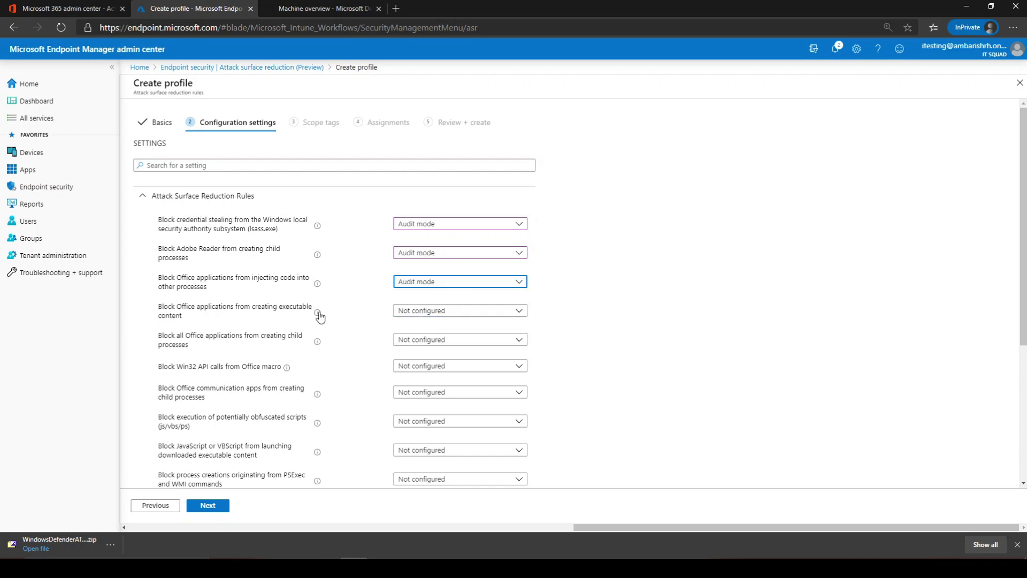
left_click(420, 312)
left_click(436, 360)
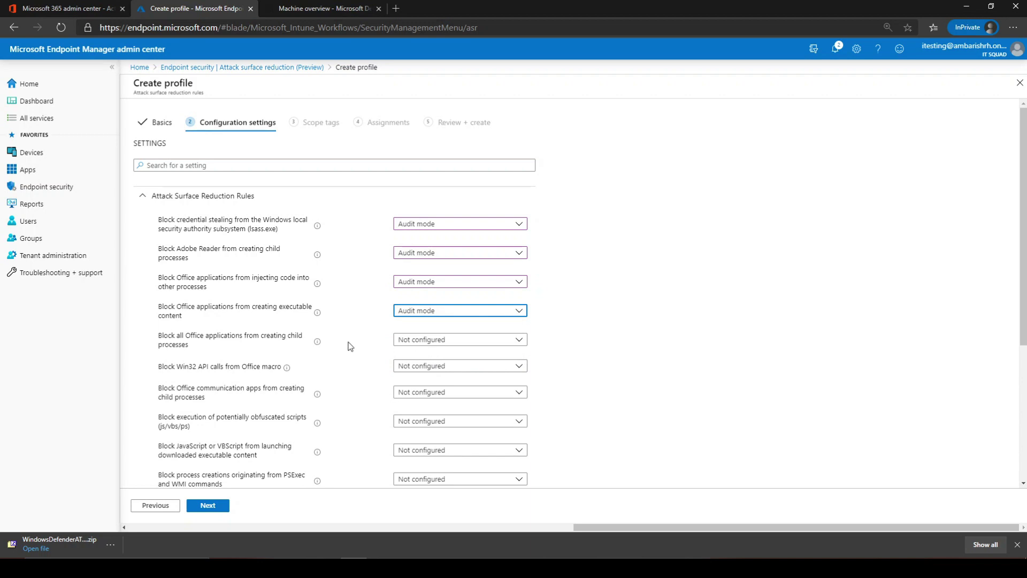
left_click(409, 341)
left_click(426, 388)
left_click(454, 366)
left_click(442, 414)
left_click(436, 393)
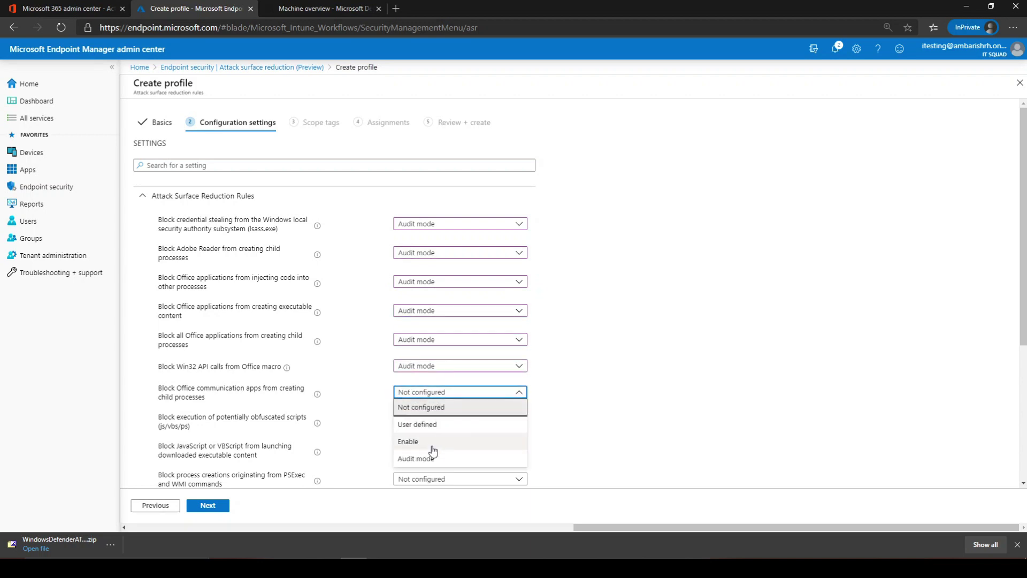
left_click(429, 456)
Set the rules blocking potentially obfuscated scripts and JavaScript or VBScript launching downloaded executable content to Audit mode
scroll(566, 399, "down", 3)
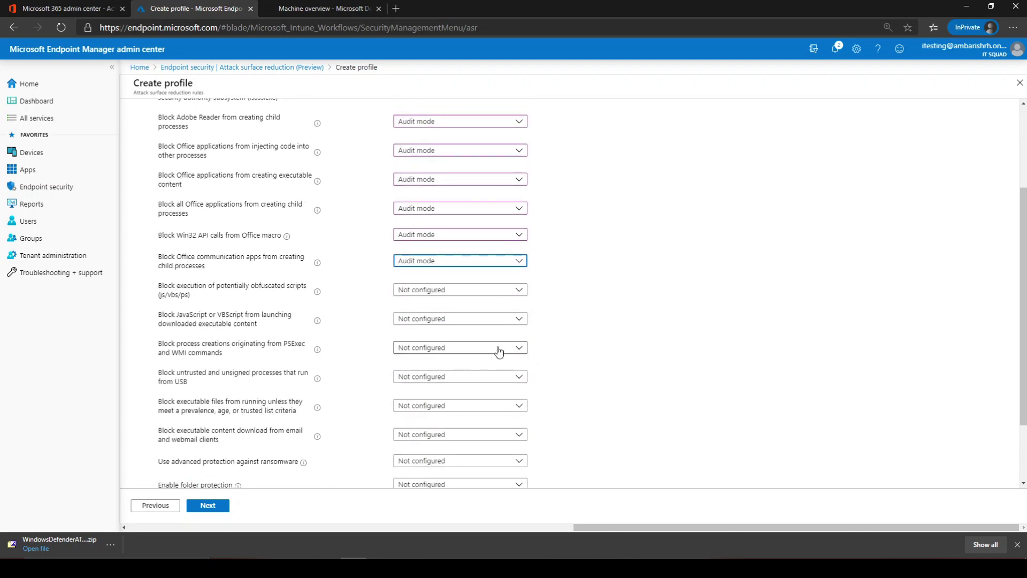
left_click(456, 291)
left_click(441, 343)
left_click(436, 320)
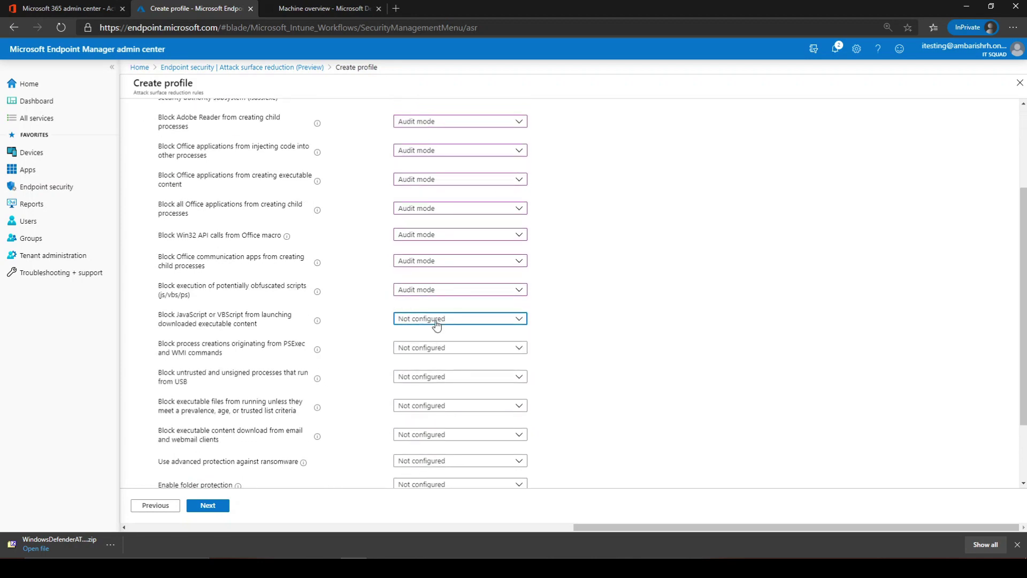
left_click(438, 368)
Set the rules for PSExec and WMI process creations, untrusted USB processes, and executables failing prevalence, age or trusted list criteria to Audit mode
left_click(436, 349)
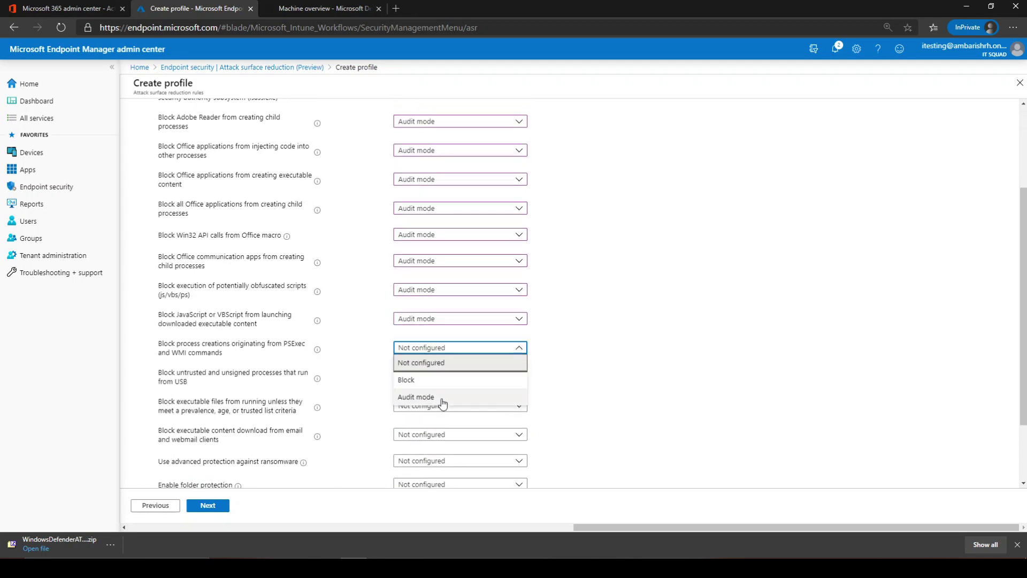
left_click(440, 397)
left_click(436, 377)
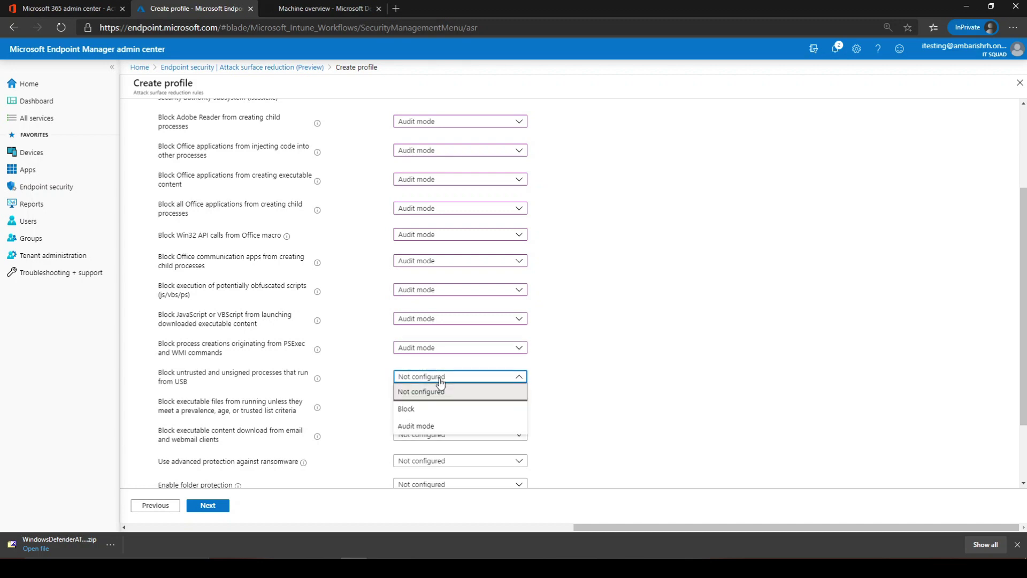
left_click(436, 427)
left_click(439, 406)
left_click(441, 452)
Set the email and webmail executable content rule, advanced ransomware protection and folder protection to Audit mode
scroll(619, 398, "down", 2)
left_click(512, 361)
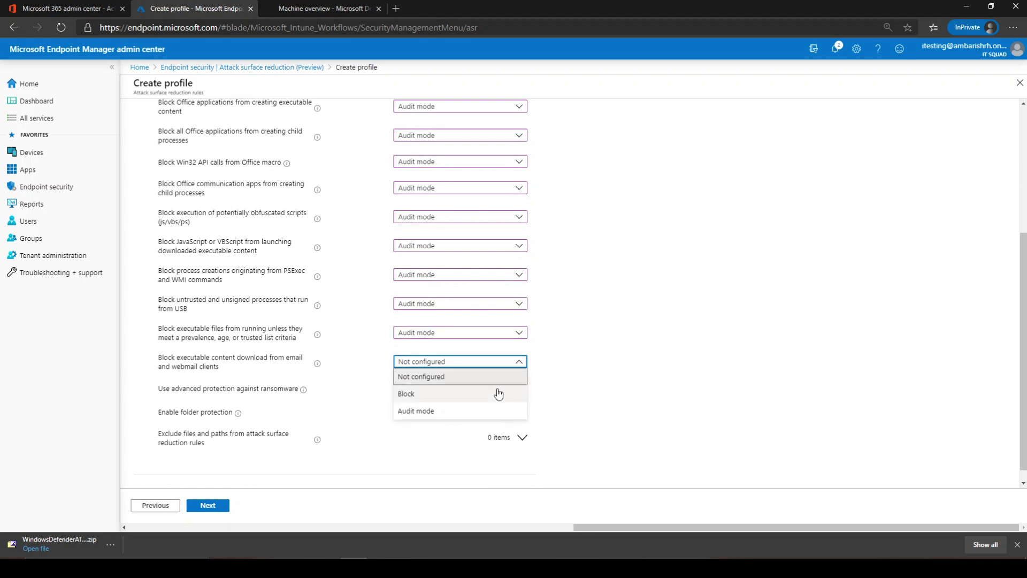
left_click(481, 412)
left_click(476, 391)
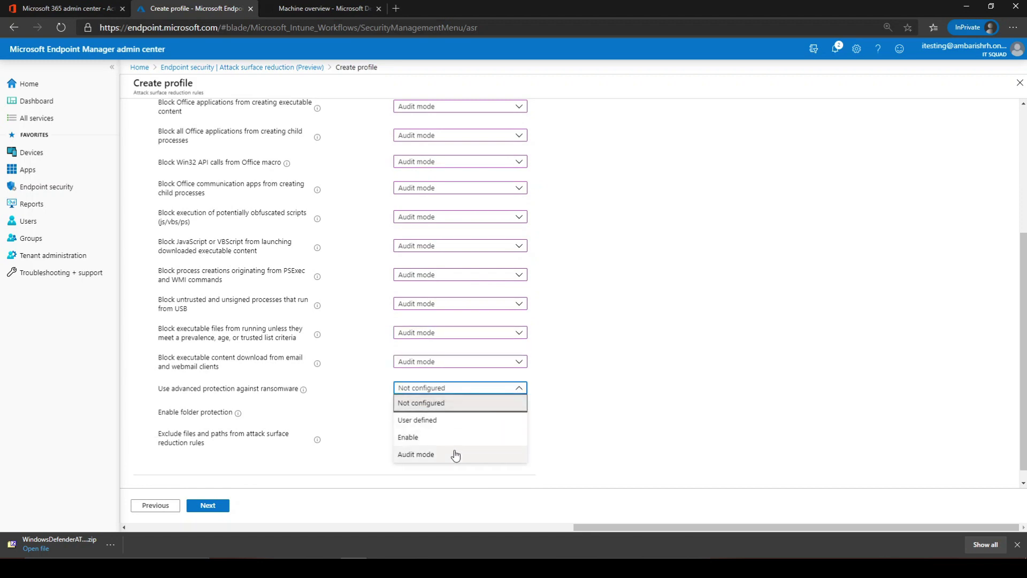
left_click(454, 451)
left_click(497, 413)
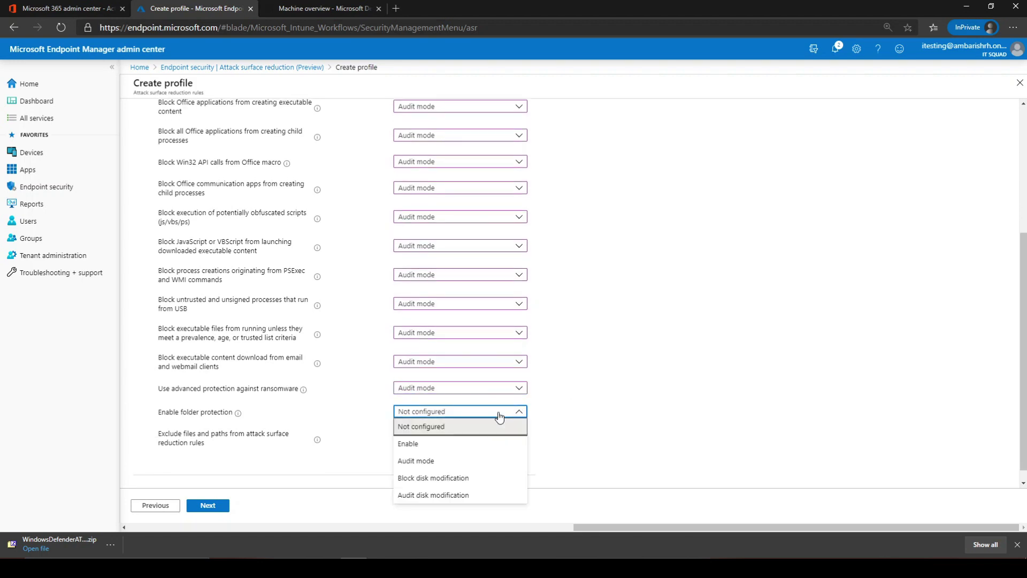
left_click(498, 460)
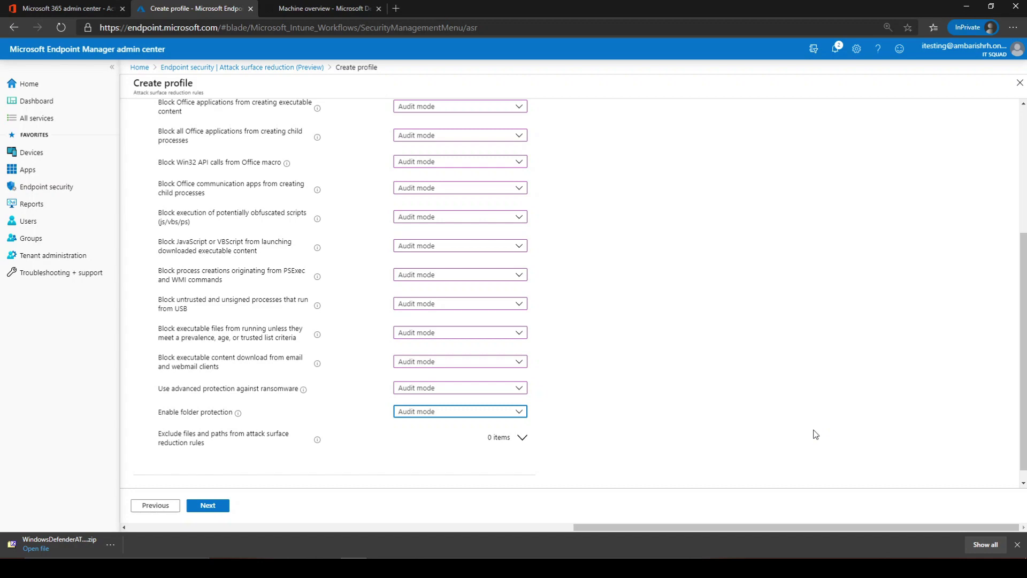
Add a blank path to the attack surface reduction exclusions and try to proceed to the scope tags
left_click(522, 437)
scroll(647, 395, "down", 2)
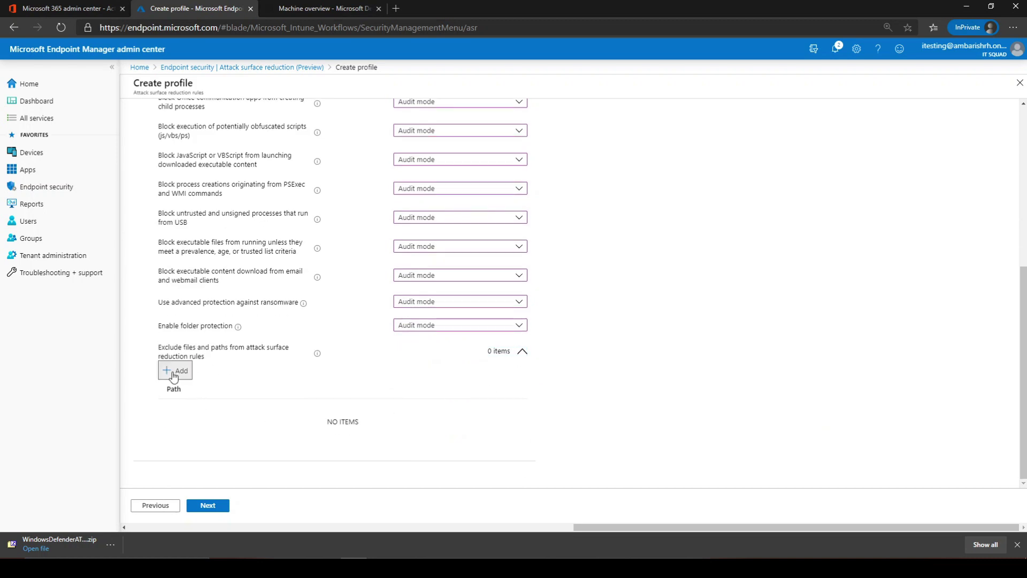
left_click(180, 371)
left_click(653, 403)
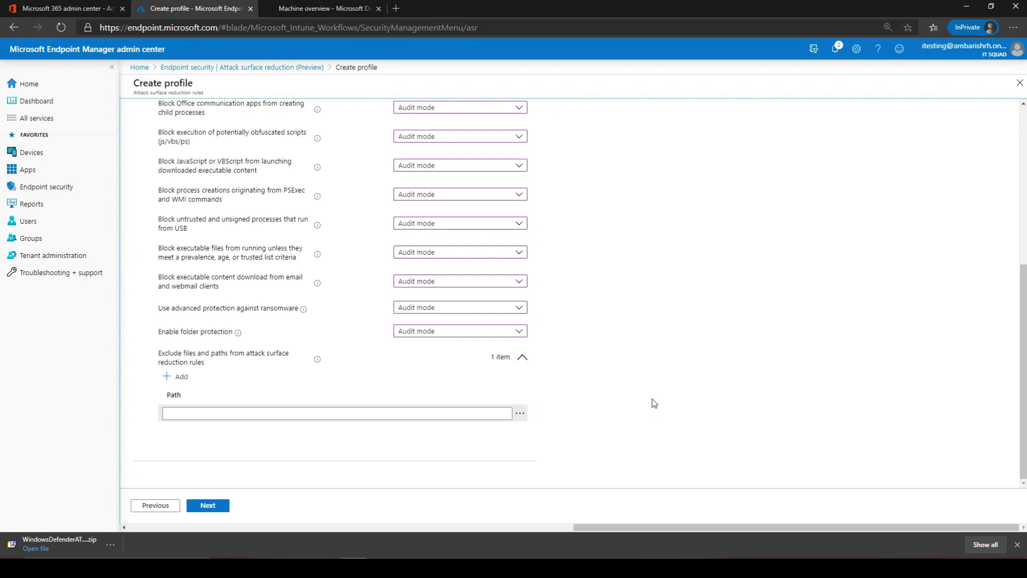
scroll(661, 374, "up", 5)
scroll(627, 320, "down", 3)
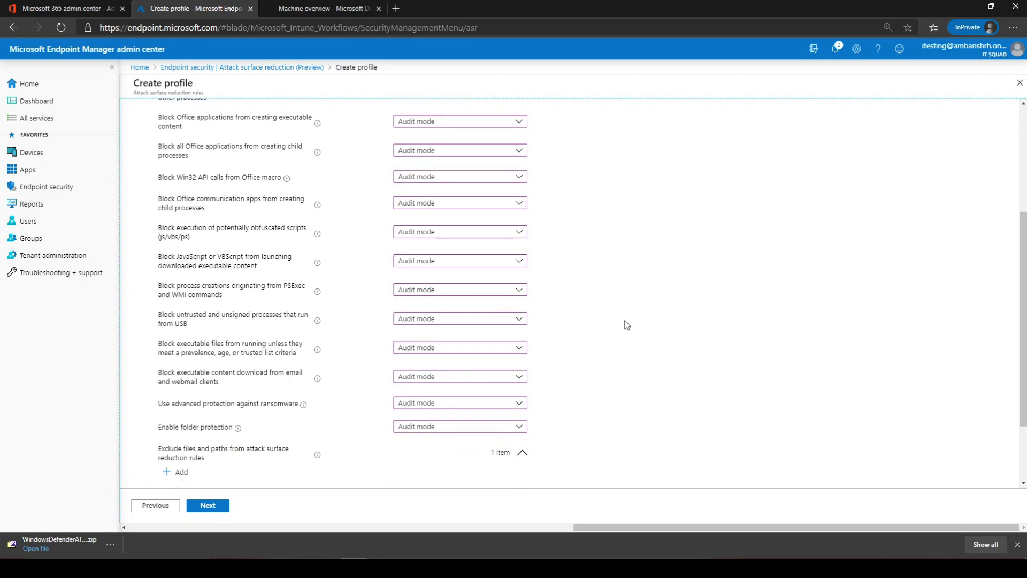
left_click(207, 507)
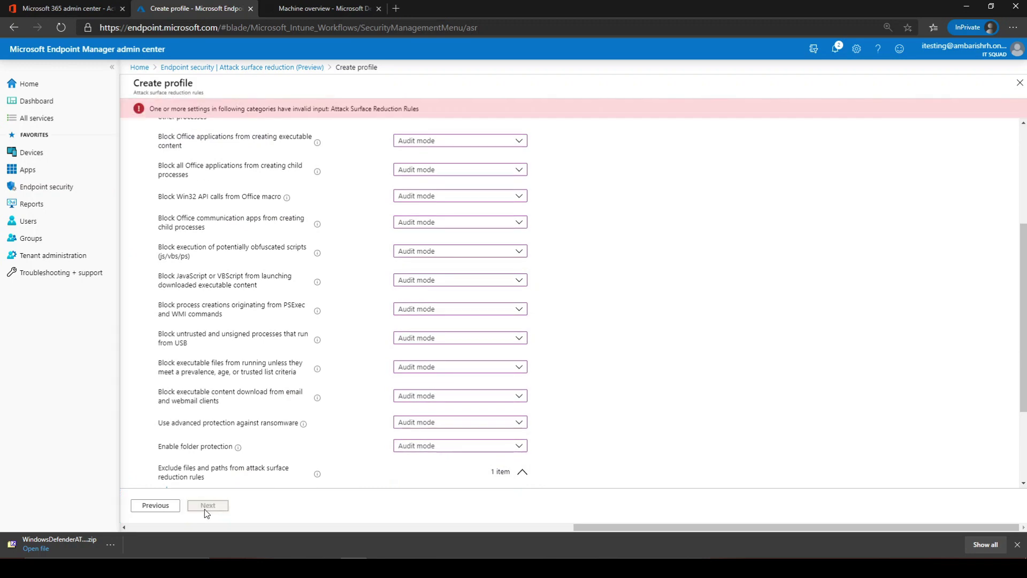
Delete the blank path entry from the attack surface reduction exclusions
scroll(541, 307, "up", 4)
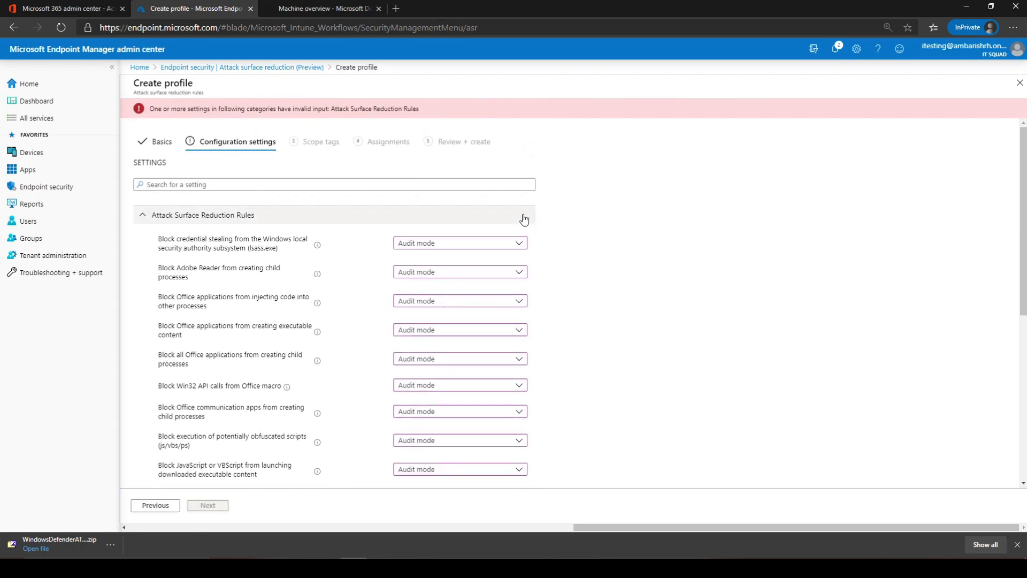
scroll(318, 247, "down", 3)
scroll(318, 248, "down", 2)
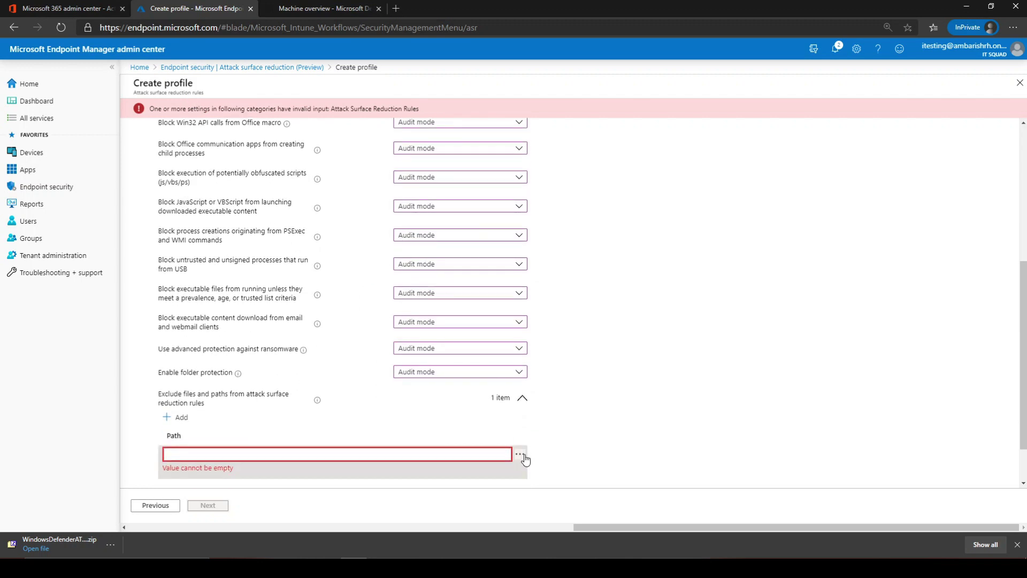
left_click(520, 455)
left_click(547, 469)
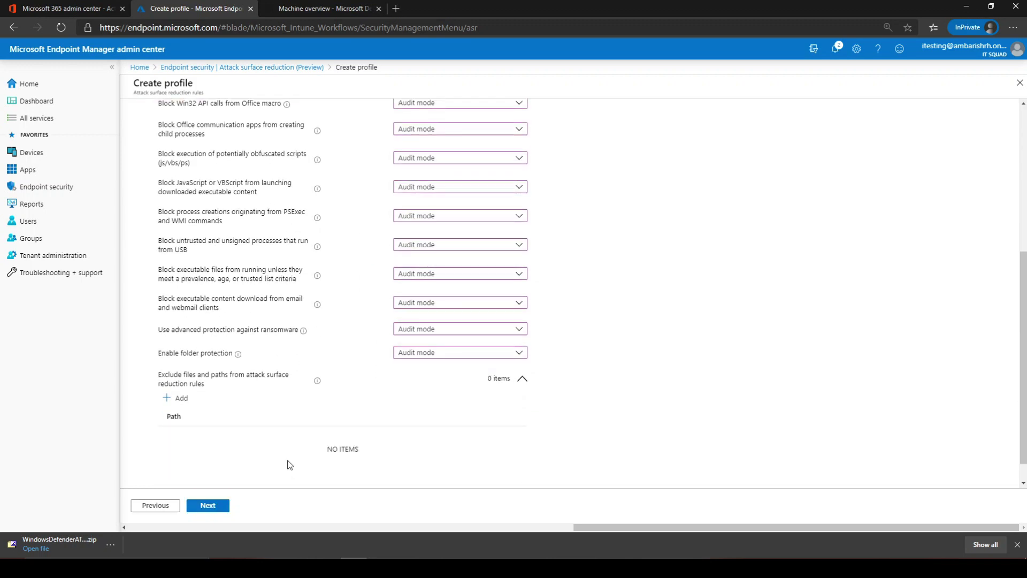
Leave the scope tags empty, assign the profile to the MDATP Devices group and create the ASR policy
left_click(208, 505)
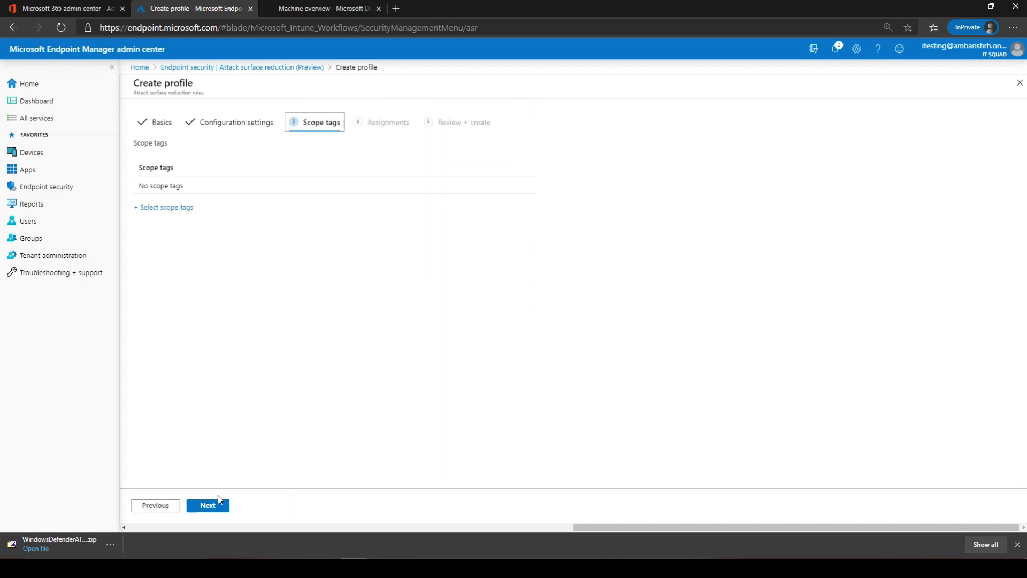
left_click(208, 505)
left_click(195, 222)
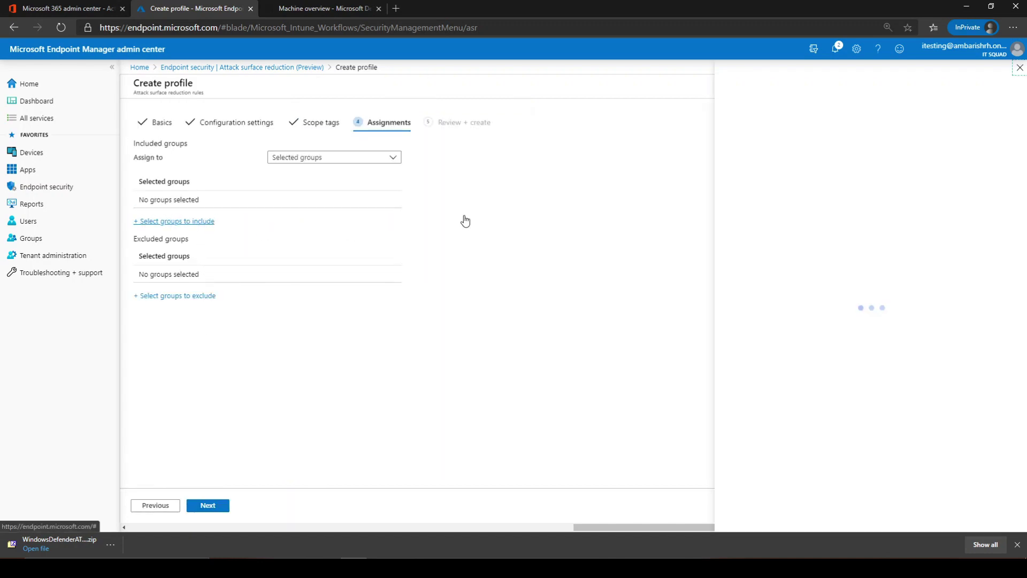
type("mdat")
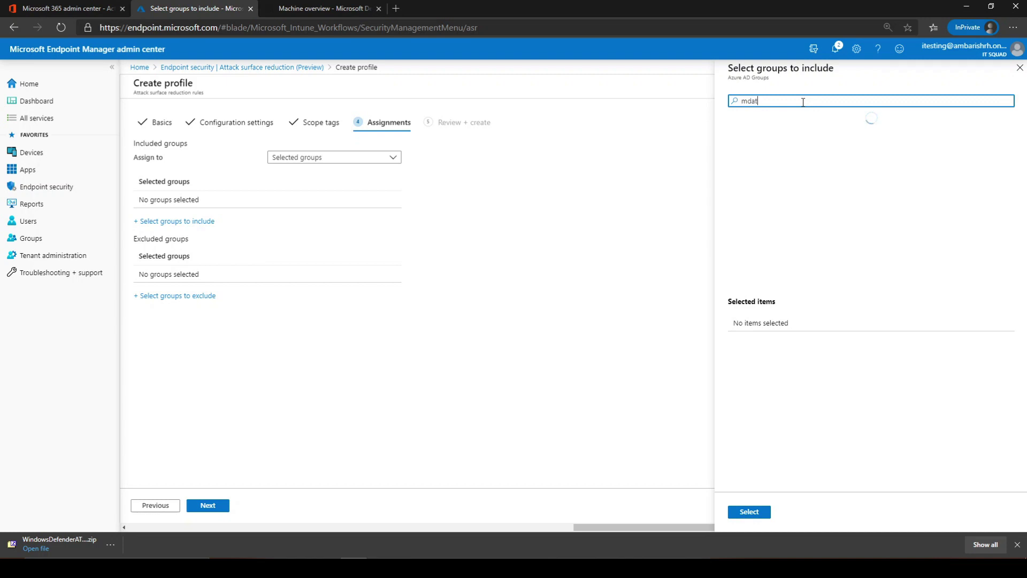
left_click(803, 129)
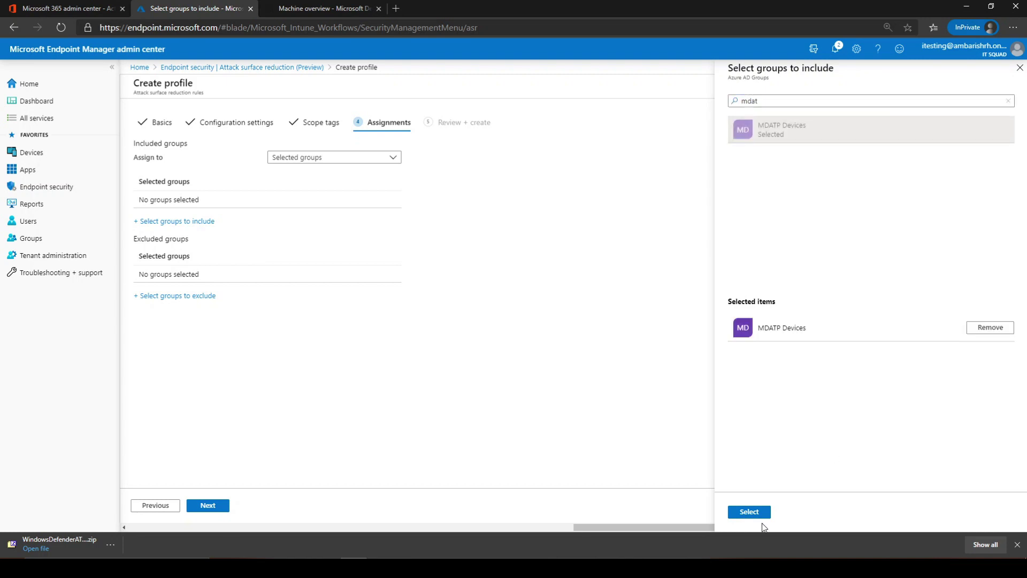
left_click(749, 511)
left_click(206, 505)
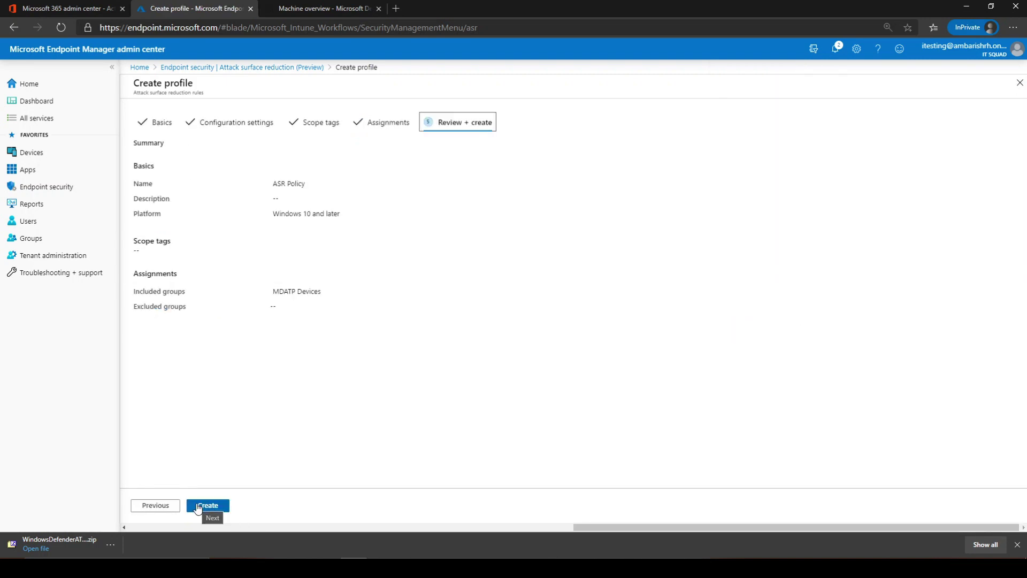
left_click(208, 505)
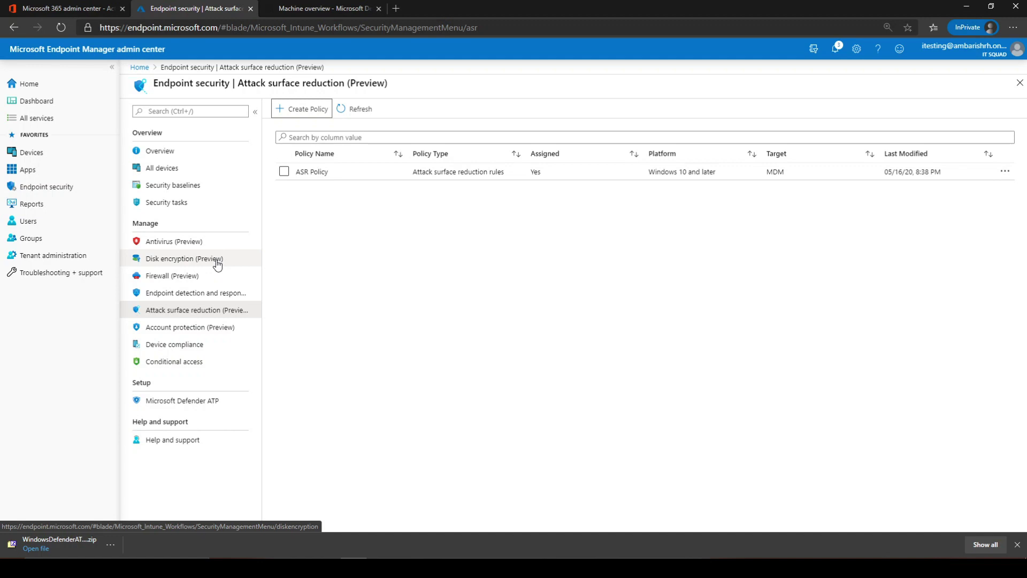
Open the ASR Policy and check its properties, device status and per-setting status
left_click(301, 173)
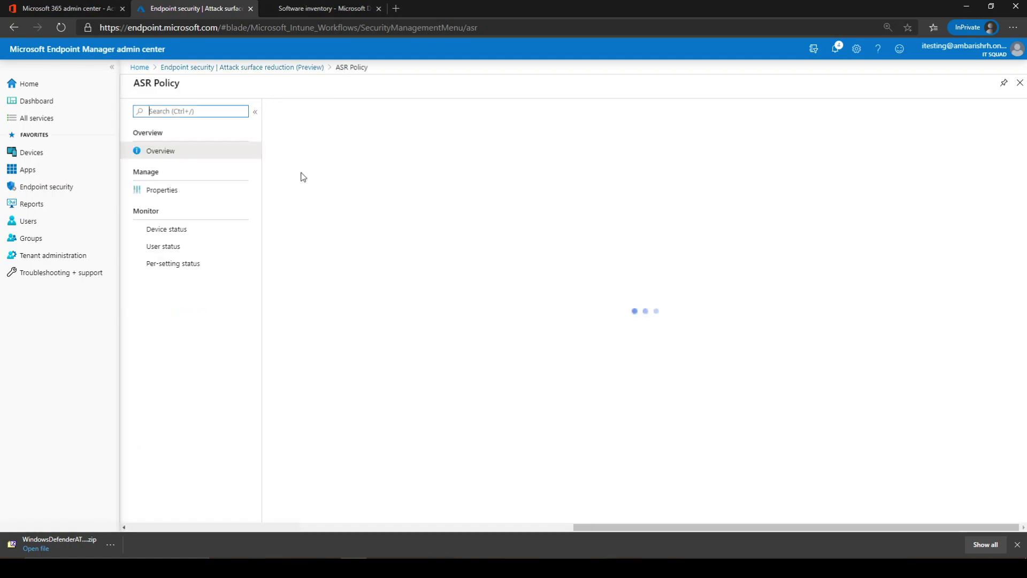
left_click(223, 195)
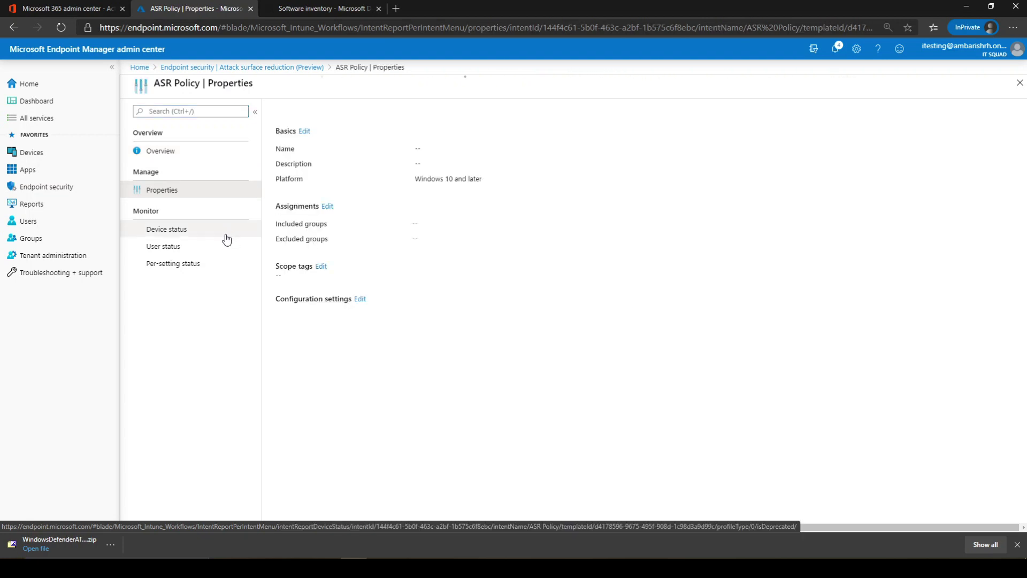
left_click(223, 230)
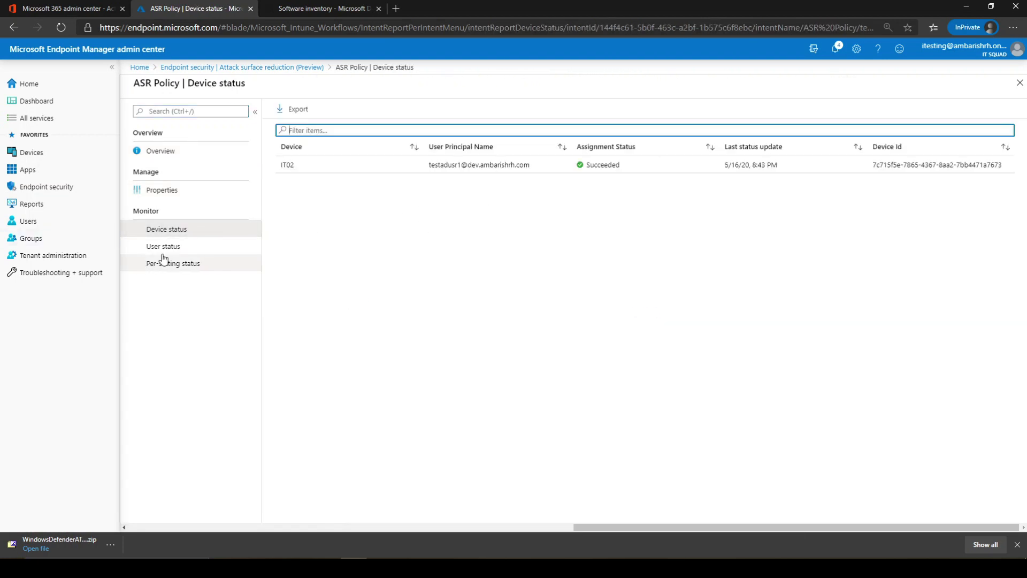
left_click(181, 264)
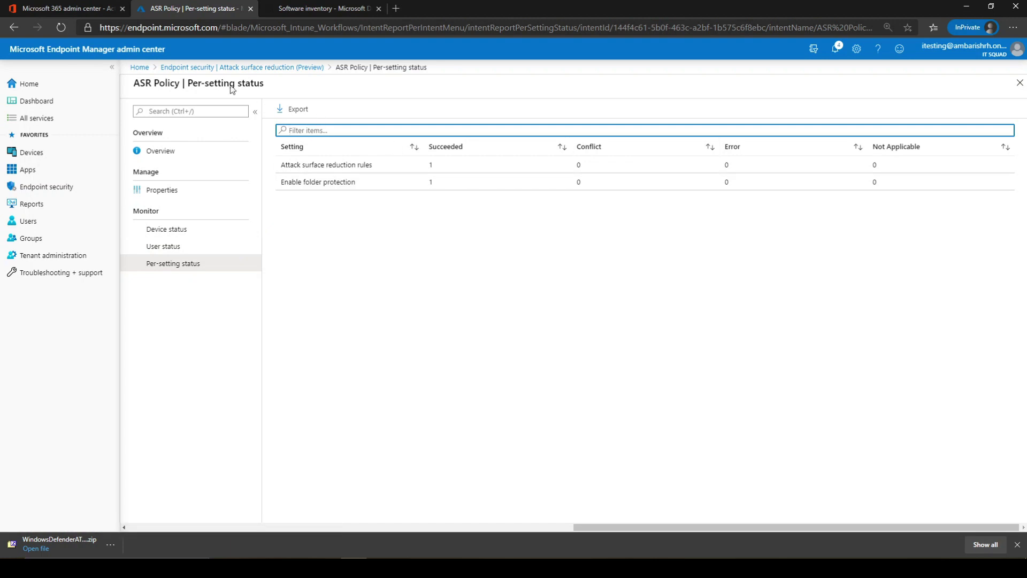
Check the device status of the EDR Policy under endpoint detection and response, and return to the policy list
left_click(218, 68)
left_click(214, 293)
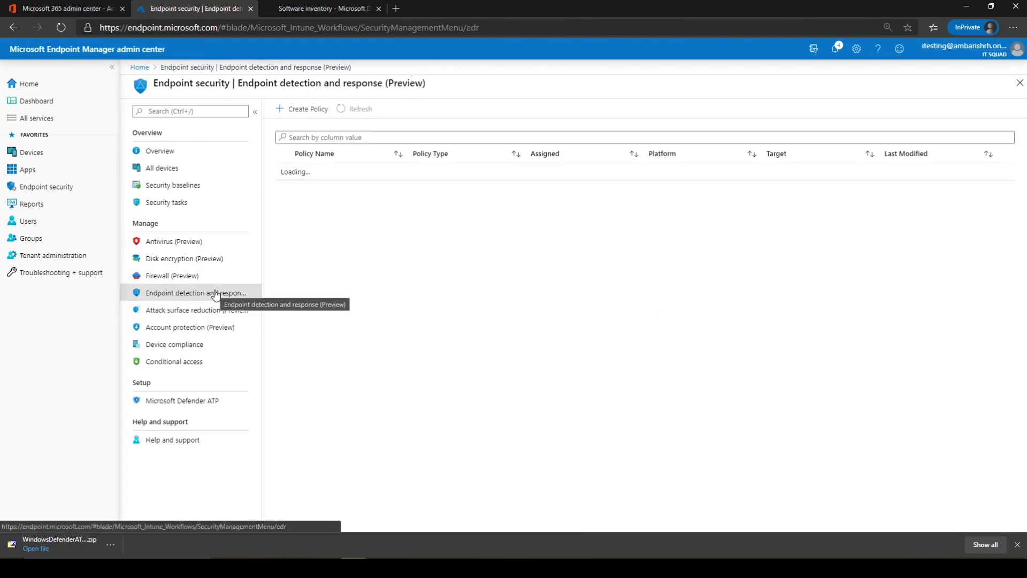
left_click(315, 175)
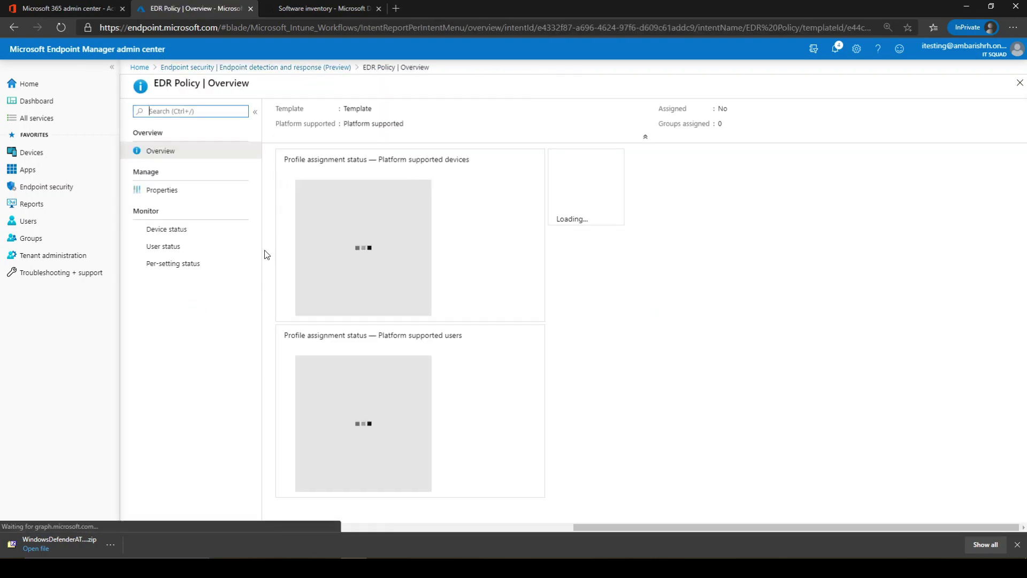
left_click(196, 237)
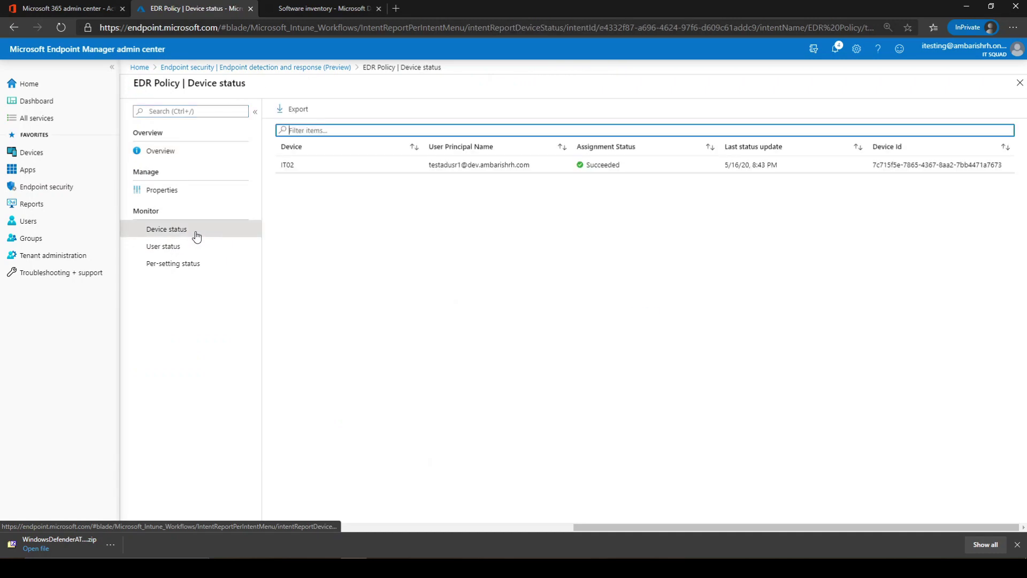
left_click(214, 67)
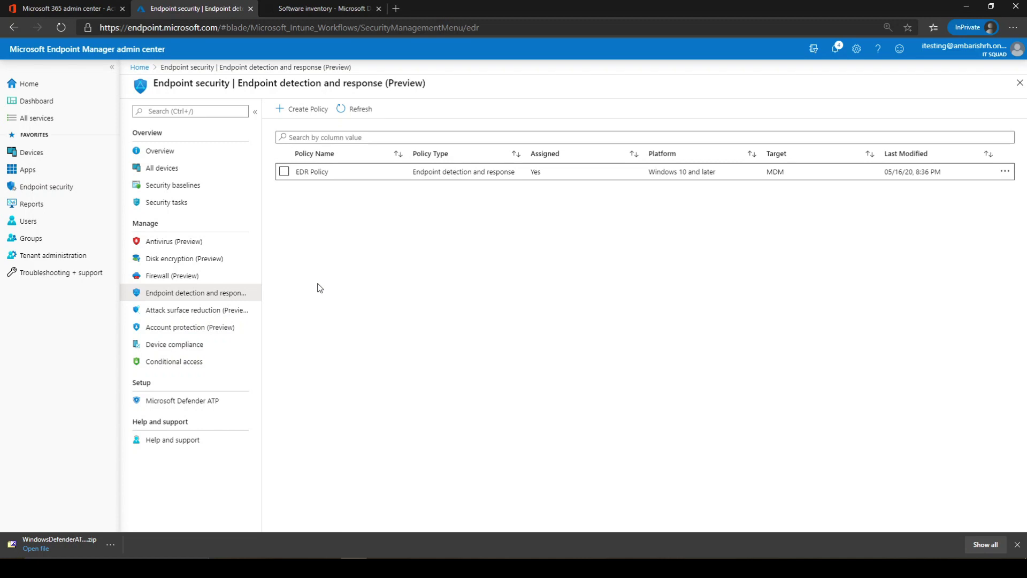
Switch to Microsoft Defender Security Center and review it02's overview, software inventory and security recommendations
left_click(316, 7)
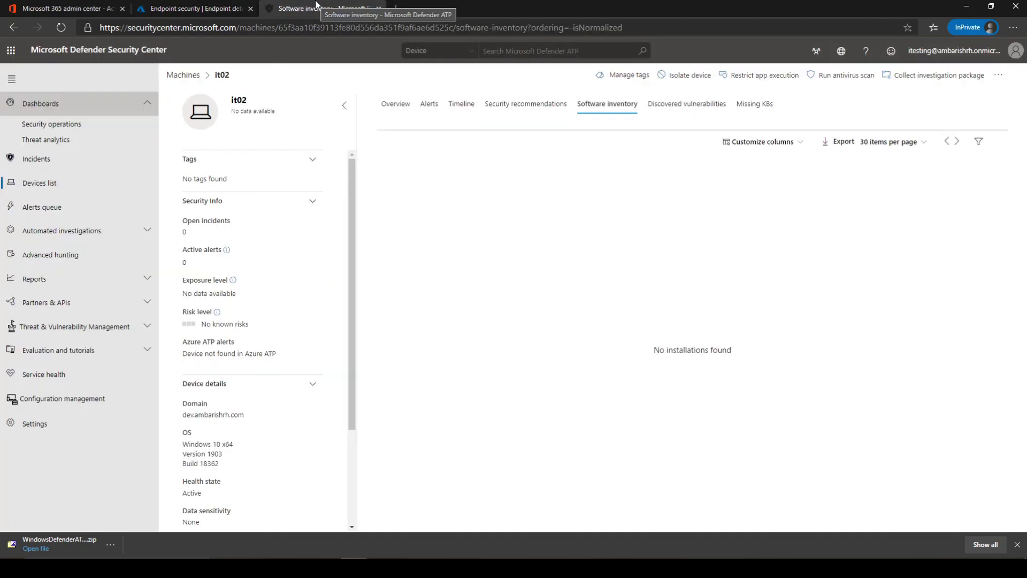
left_click(396, 104)
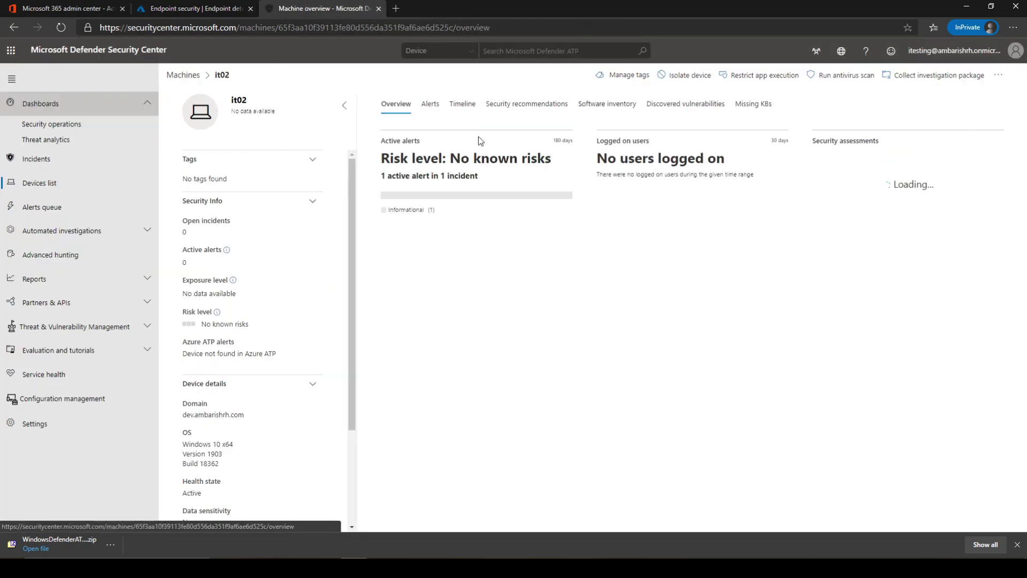
left_click(591, 108)
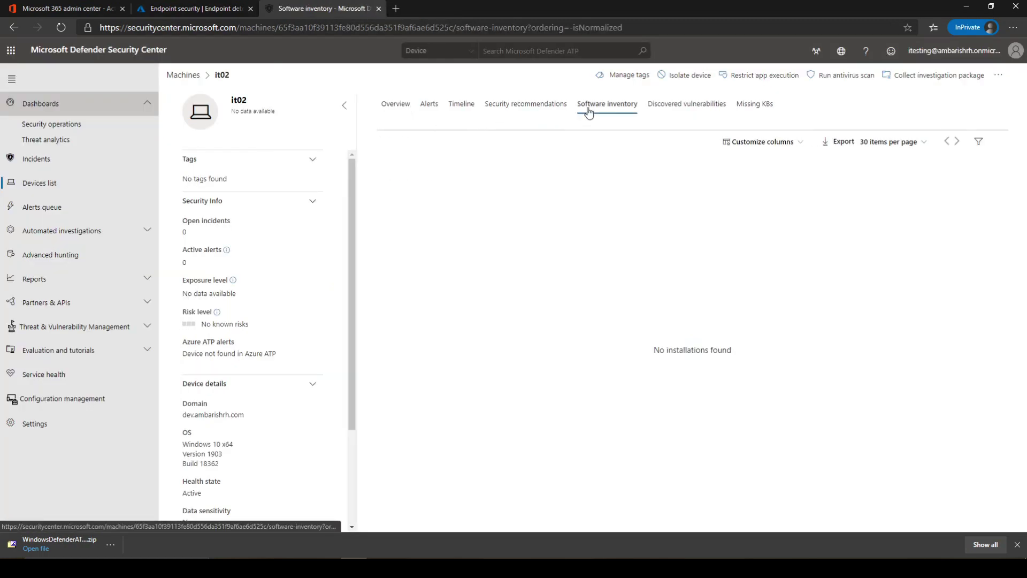
left_click(543, 107)
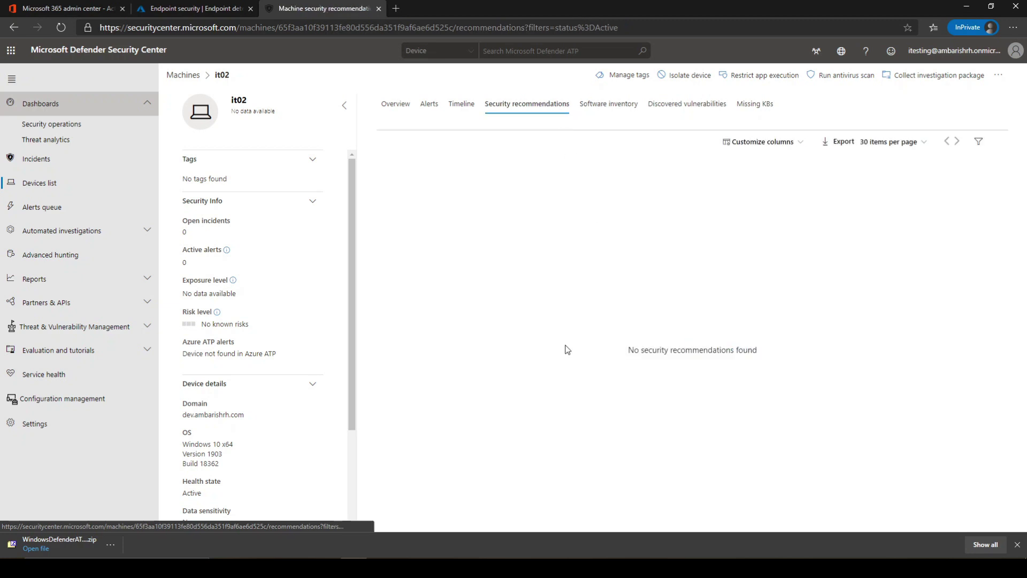